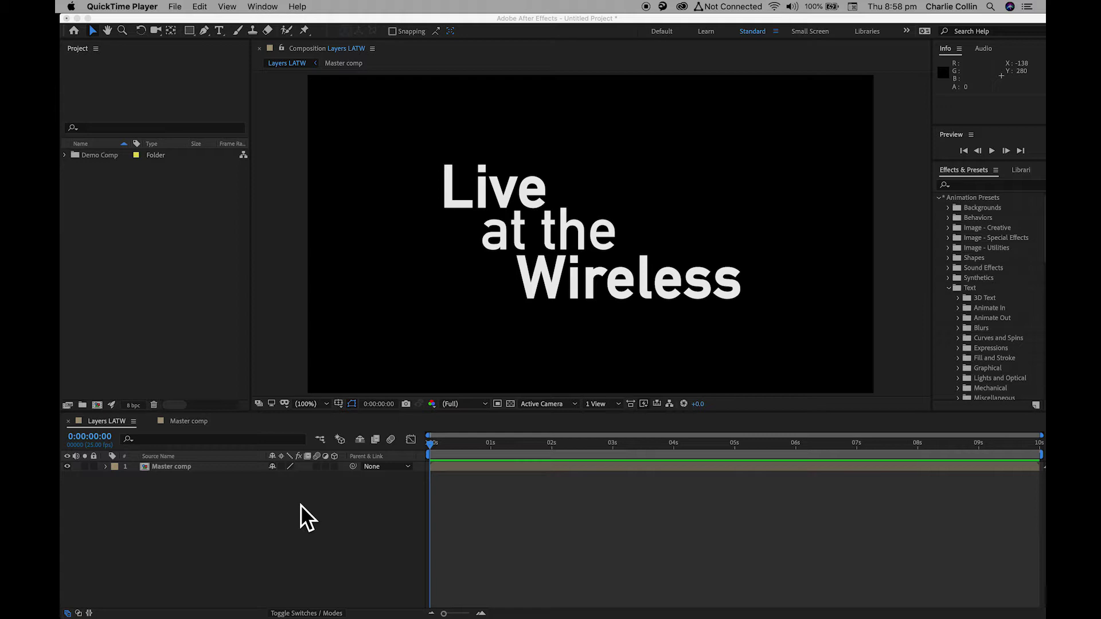
Step: Play a preview of the Layers LATW composition and stop the playback partway through
{"action": "left_click", "coordinate": [329, 537]}
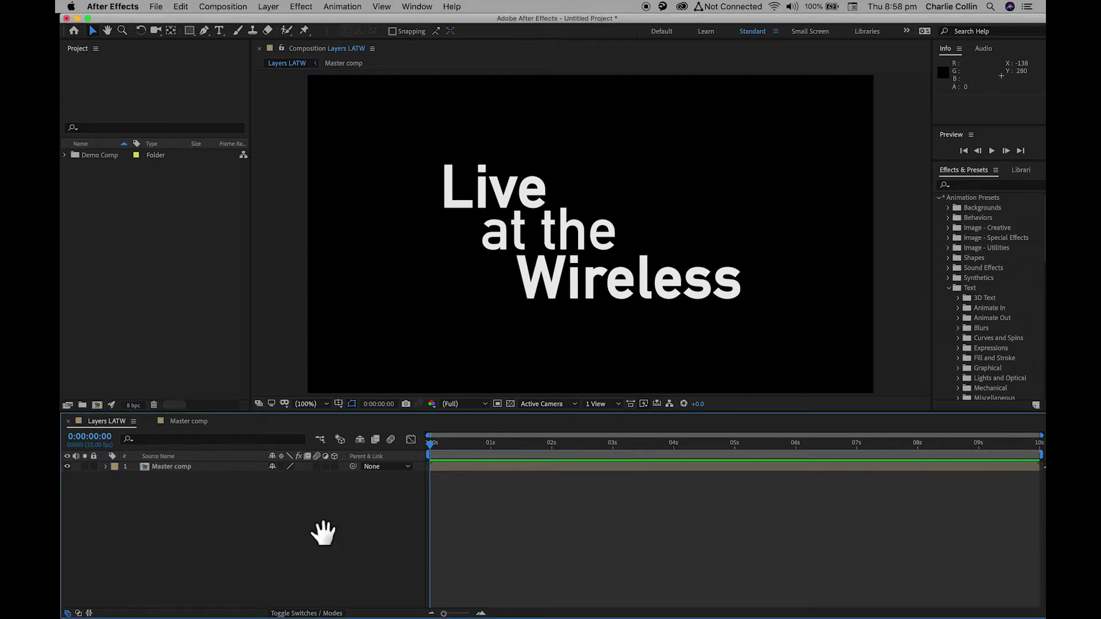
{"action": "key", "text": "space"}
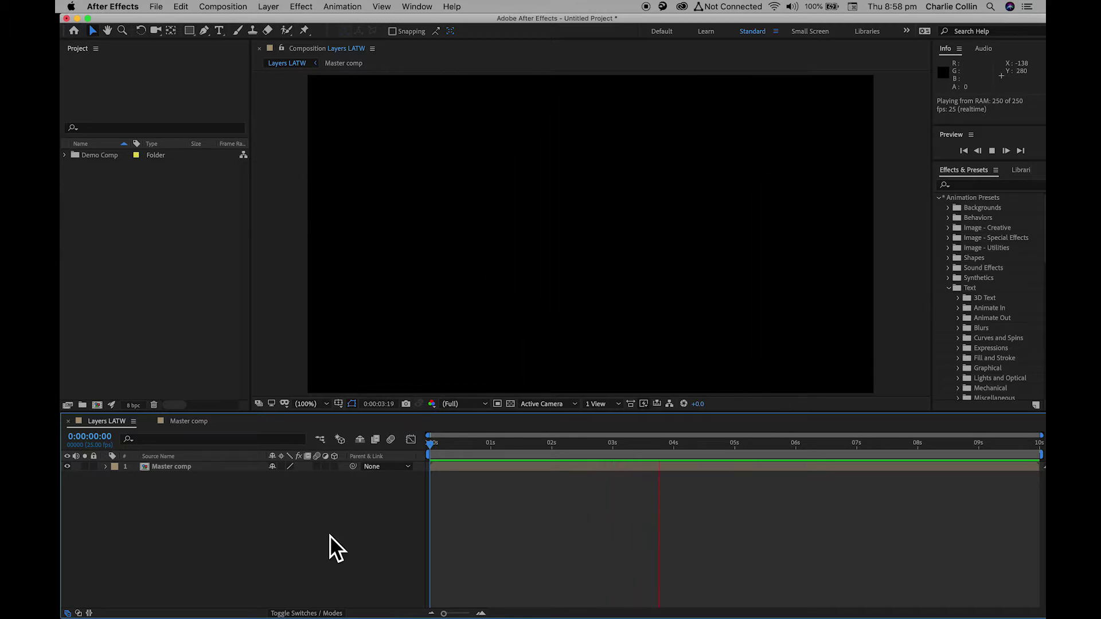
{"action": "key", "text": "space"}
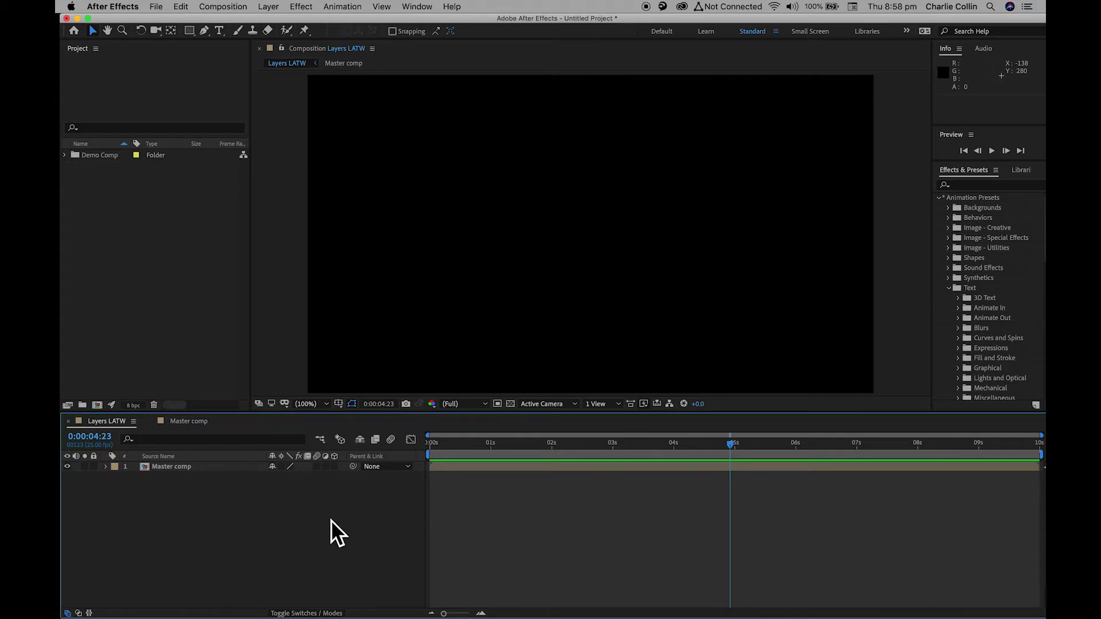
Step: Create a new composition named LATW with the HDTV 1080 25 preset and a 10-second duration
{"action": "left_click", "coordinate": [124, 279]}
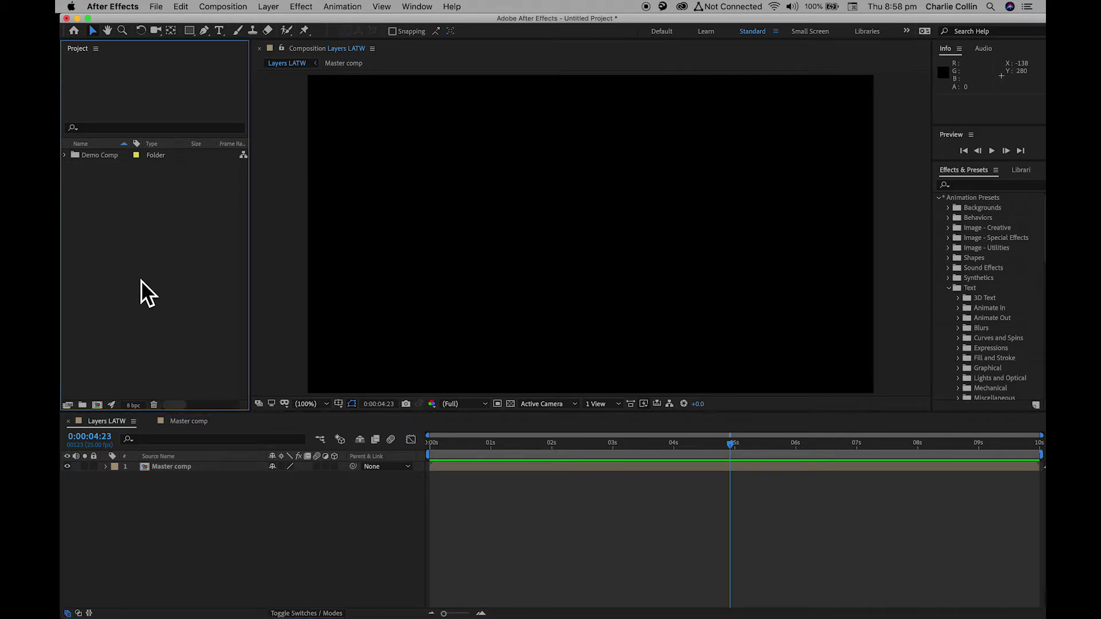
{"action": "left_click", "coordinate": [97, 405]}
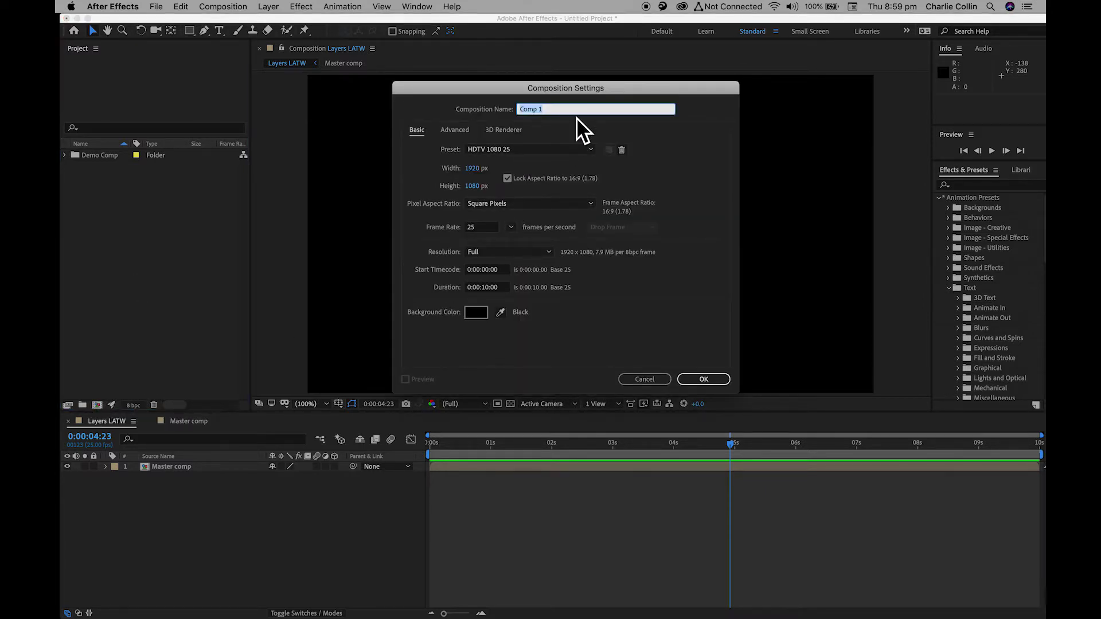
{"action": "type", "text": "LATW"}
{"action": "left_click", "coordinate": [704, 379]}
{"action": "left_click", "coordinate": [149, 208]}
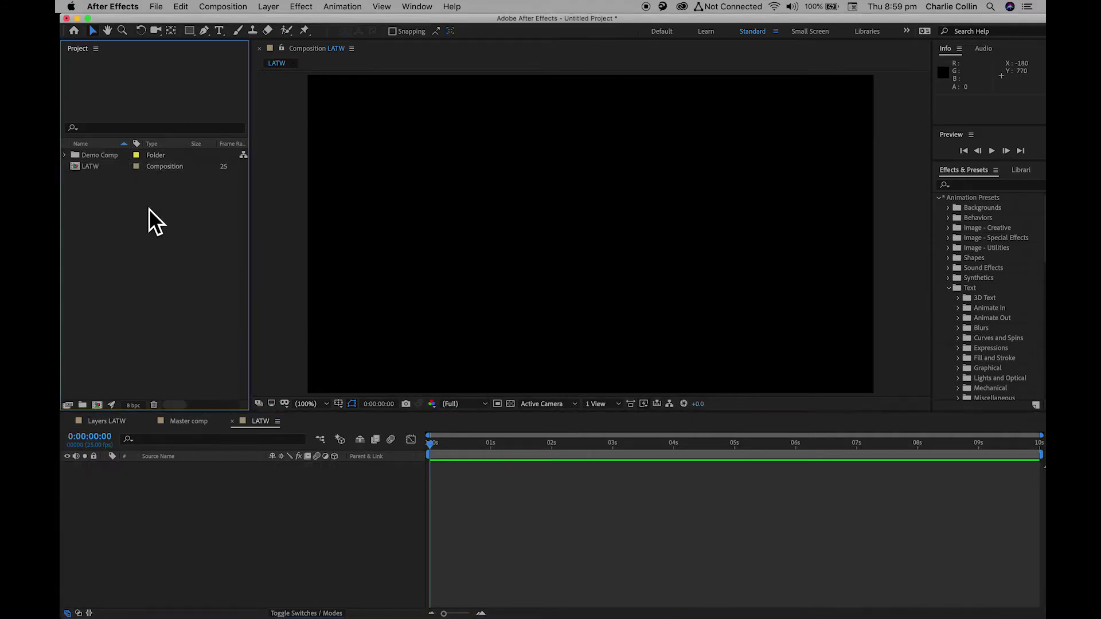
{"action": "left_click", "coordinate": [78, 168]}
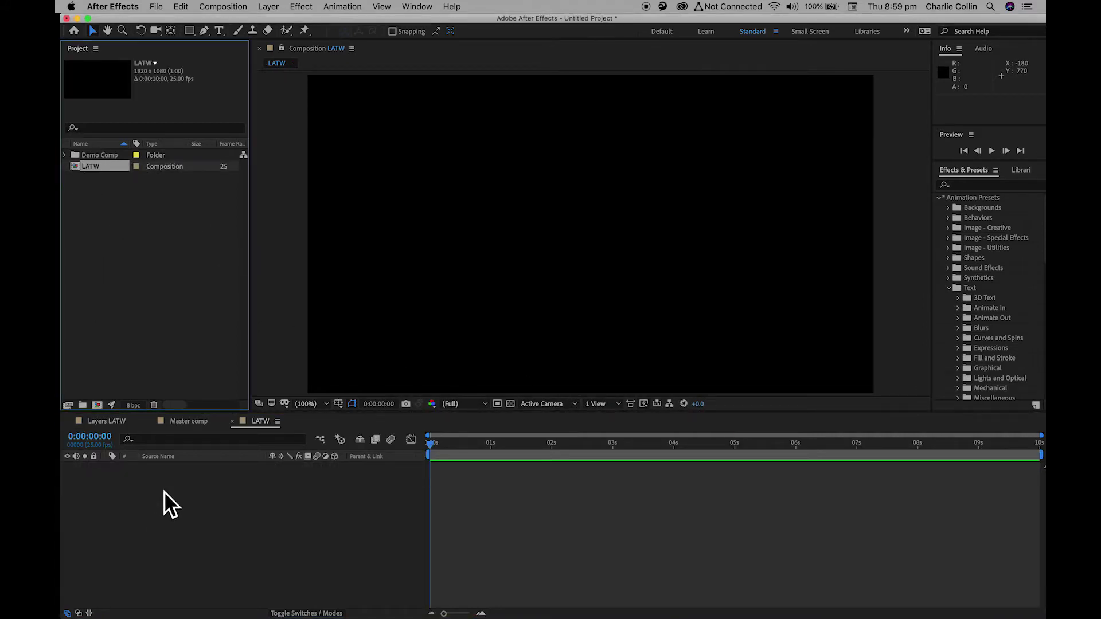
Step: Activate the Type tool and overlay the Title/Action Safe guides on the LATW composition
{"action": "left_click_drag", "start_coordinate": [197, 48], "coordinate": [243, 70]}
{"action": "left_click", "coordinate": [220, 31]}
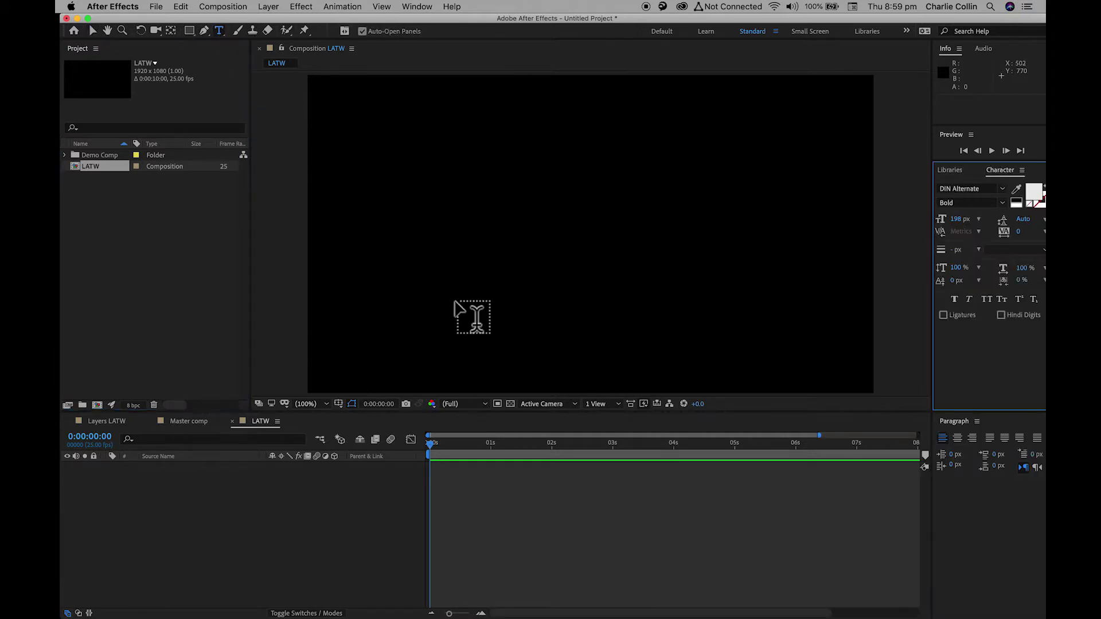
{"action": "left_click", "coordinate": [340, 406]}
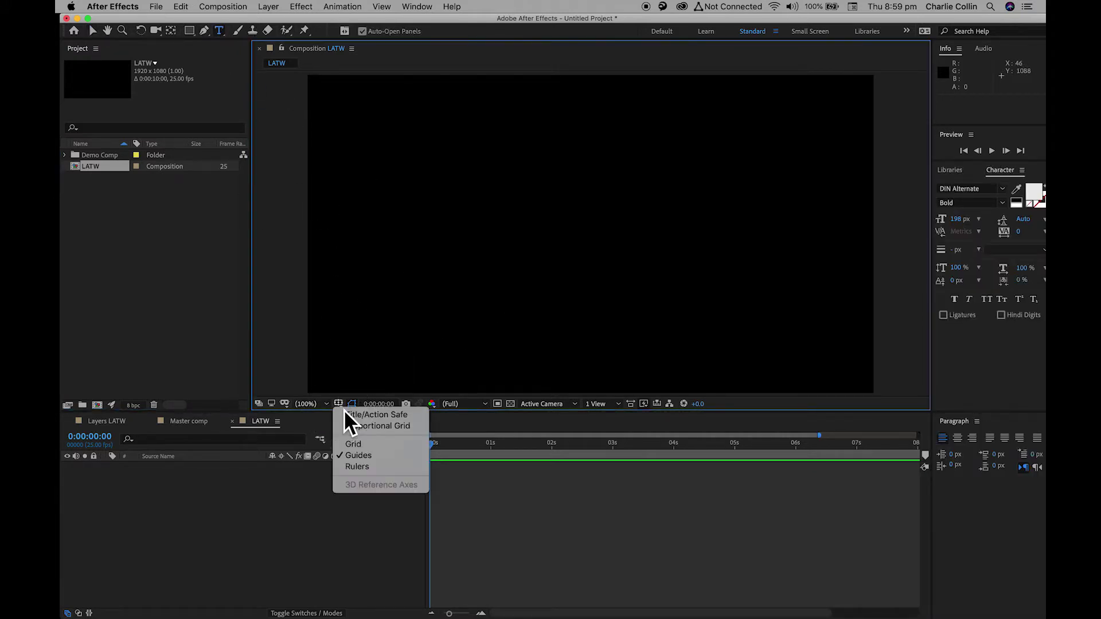
{"action": "left_click", "coordinate": [377, 419]}
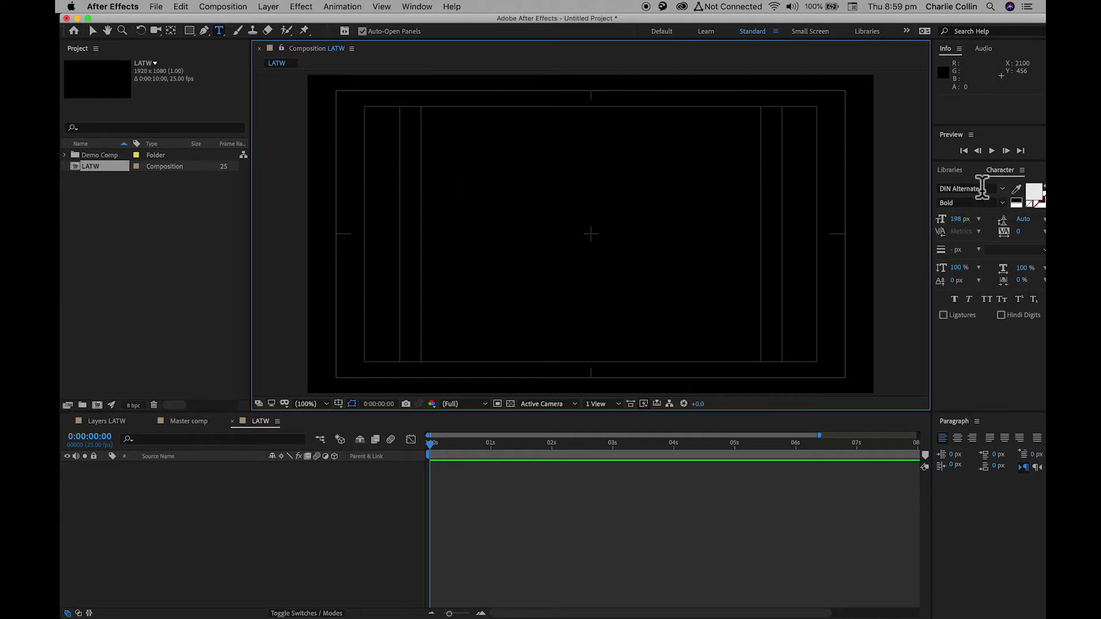
Step: Add a text layer reading "Live" in DIN Alternate Bold near the upper-left corner of the title-safe area
{"action": "left_click", "coordinate": [1008, 192]}
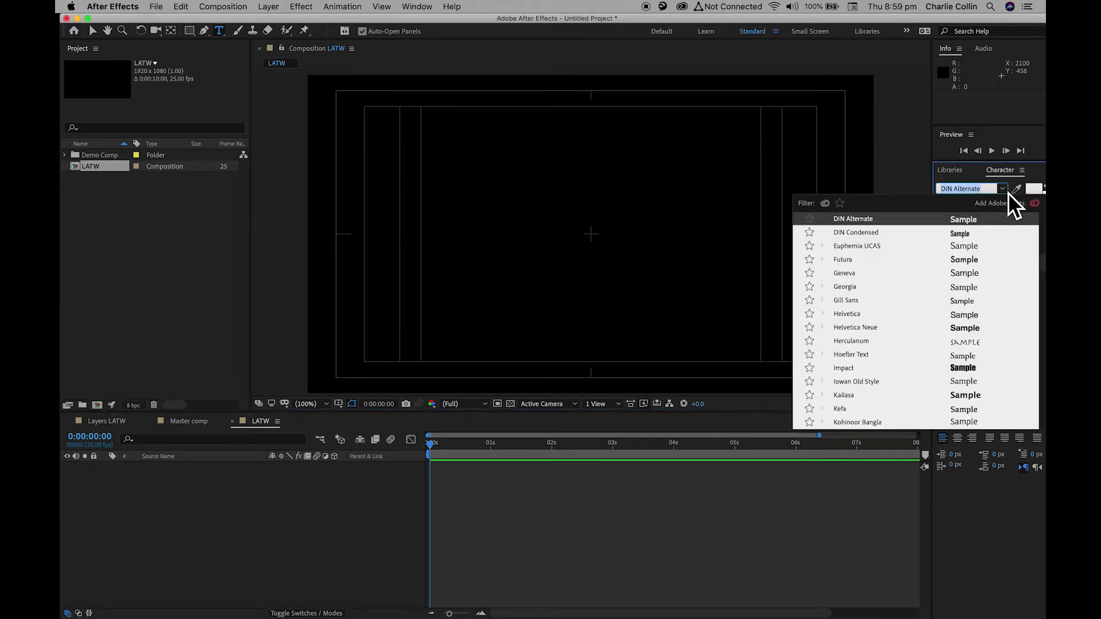
{"action": "left_click", "coordinate": [1008, 192]}
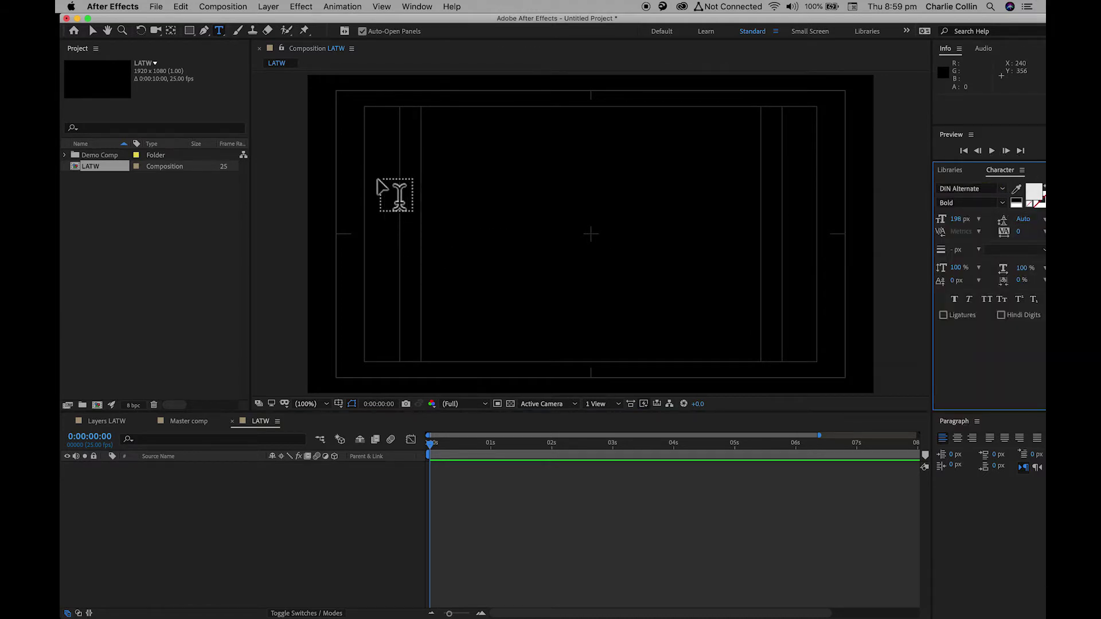
{"action": "left_click", "coordinate": [404, 172]}
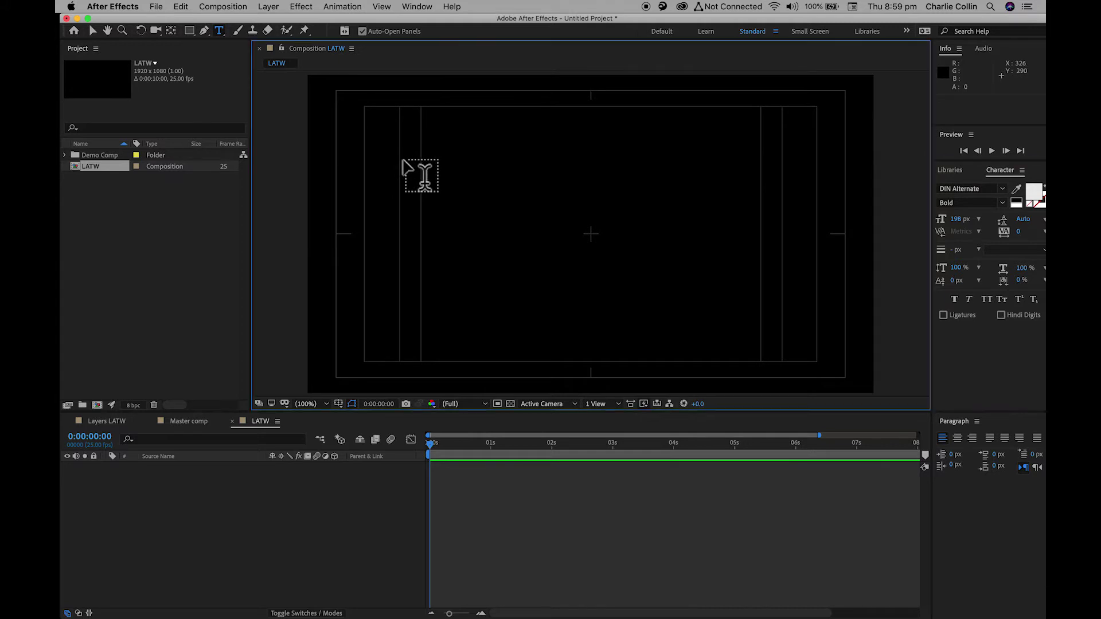
{"action": "type", "text": "Li"}
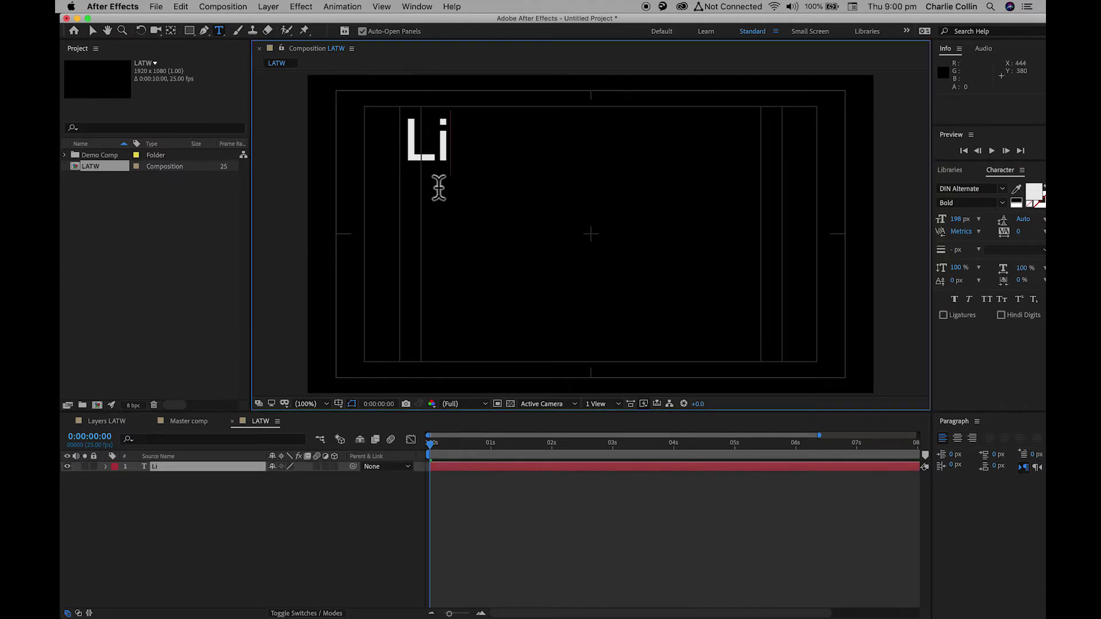
{"action": "type", "text": "ve"}
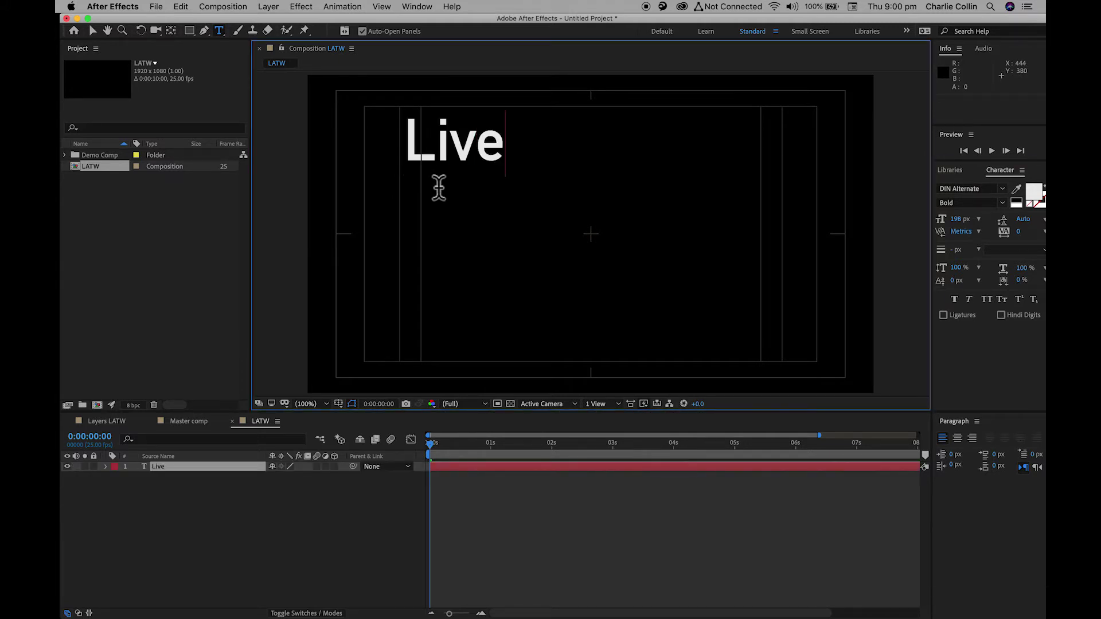
{"action": "left_click", "coordinate": [972, 377]}
{"action": "left_click", "coordinate": [168, 474]}
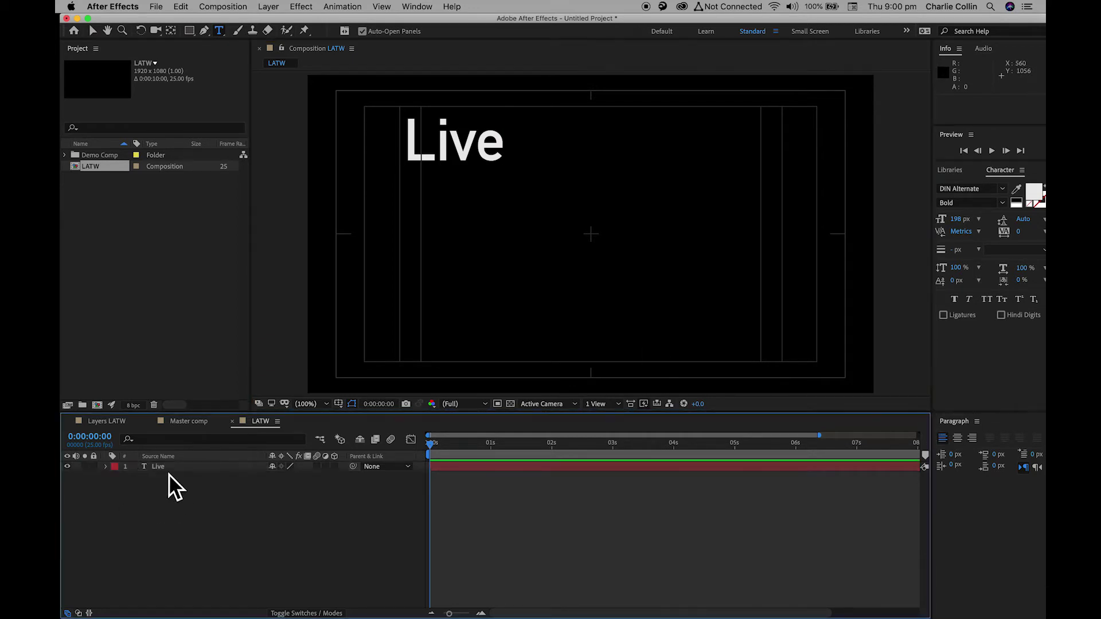
Step: Duplicate the "Live" text layer
{"action": "left_click", "coordinate": [163, 468]}
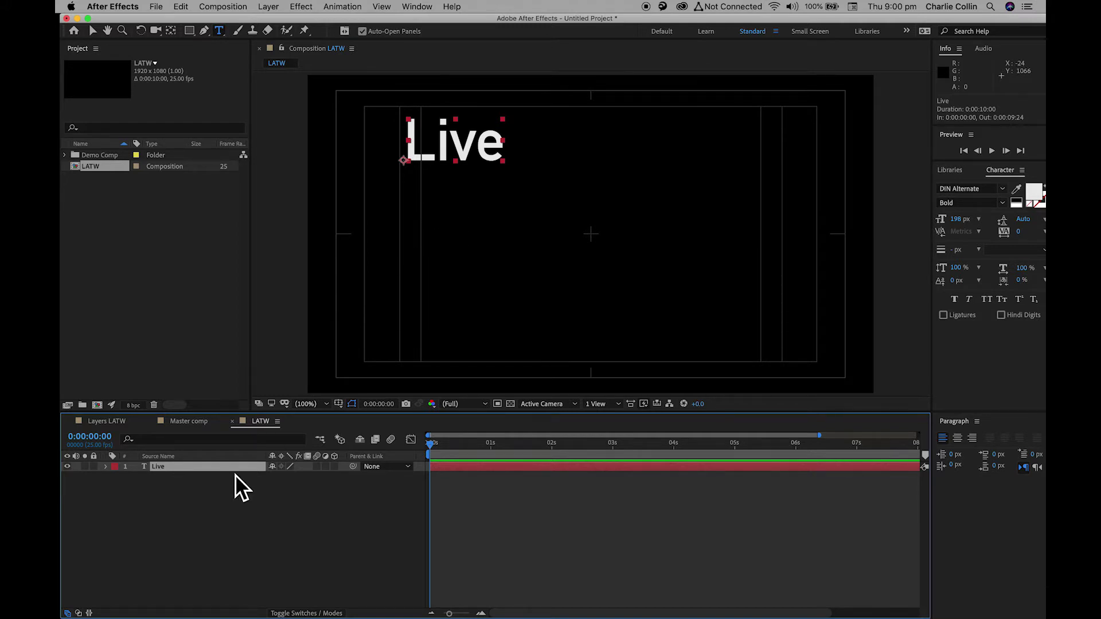
{"action": "left_click", "coordinate": [194, 508]}
{"action": "left_click", "coordinate": [159, 469]}
{"action": "left_click", "coordinate": [182, 7]}
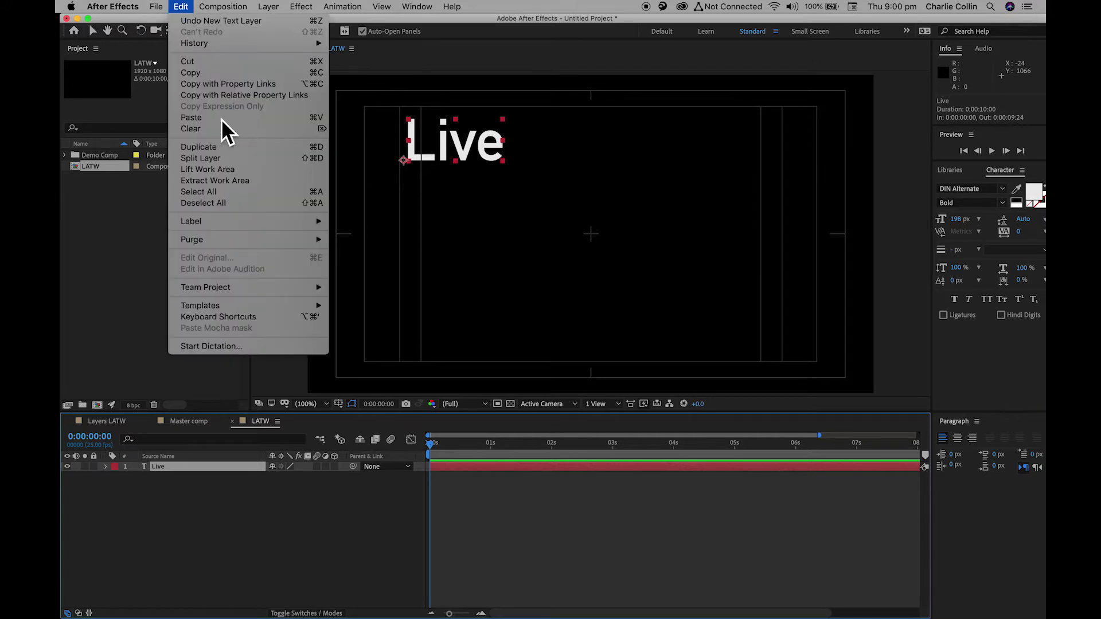
{"action": "left_click", "coordinate": [226, 150]}
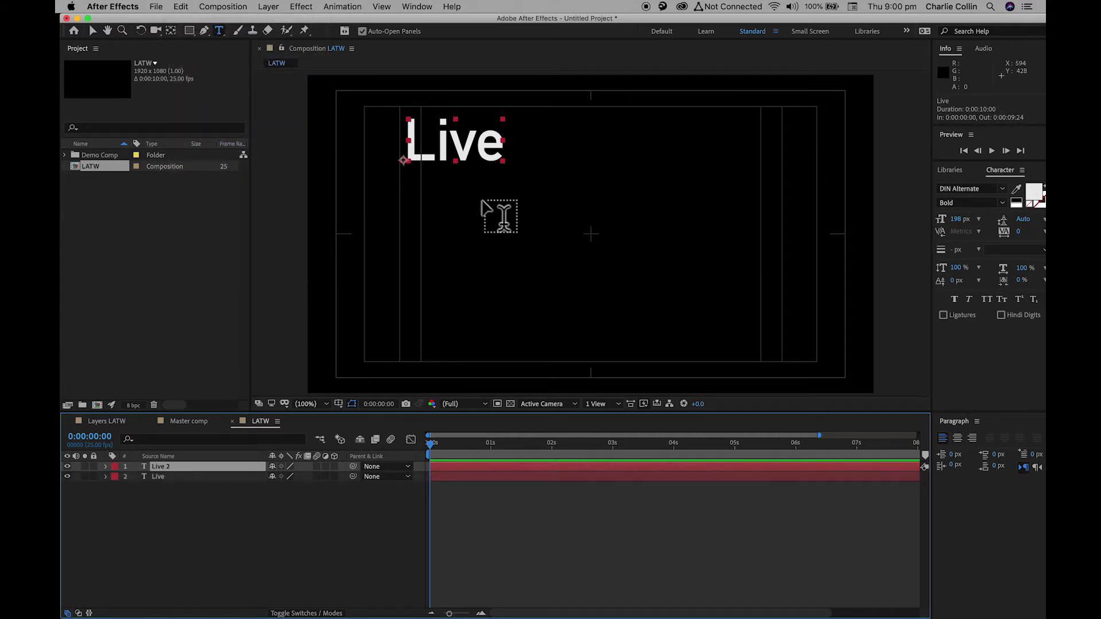
Step: Move the duplicated text below and slightly right of "Live" and replace its wording with "at the"
{"action": "left_click", "coordinate": [93, 31]}
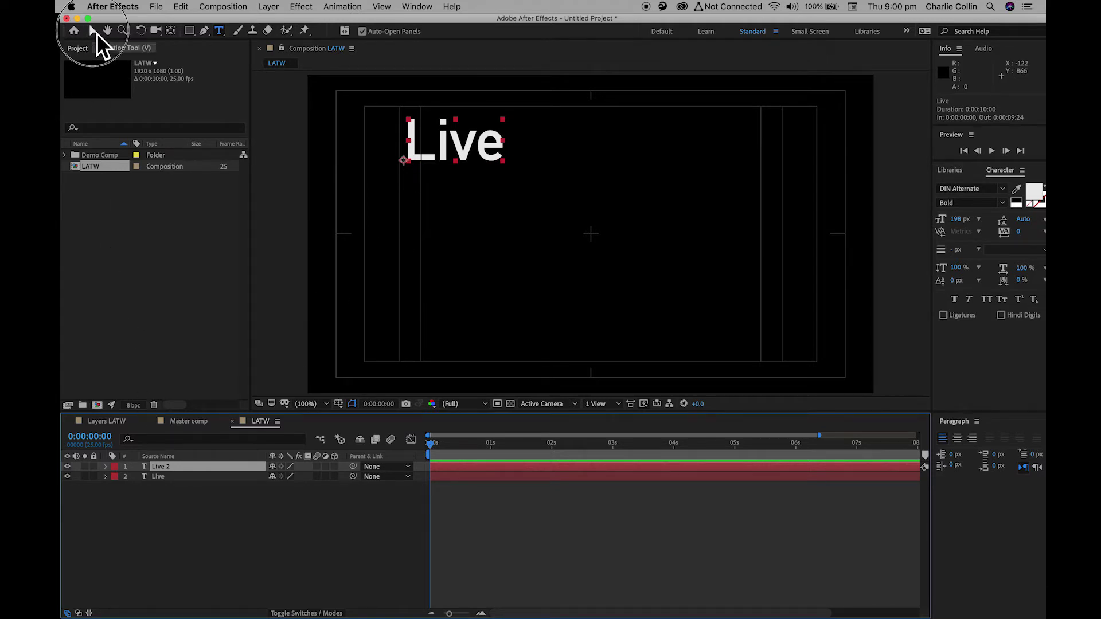
{"action": "left_click_drag", "start_coordinate": [429, 133], "coordinate": [471, 226]}
{"action": "double_click", "coordinate": [490, 239]}
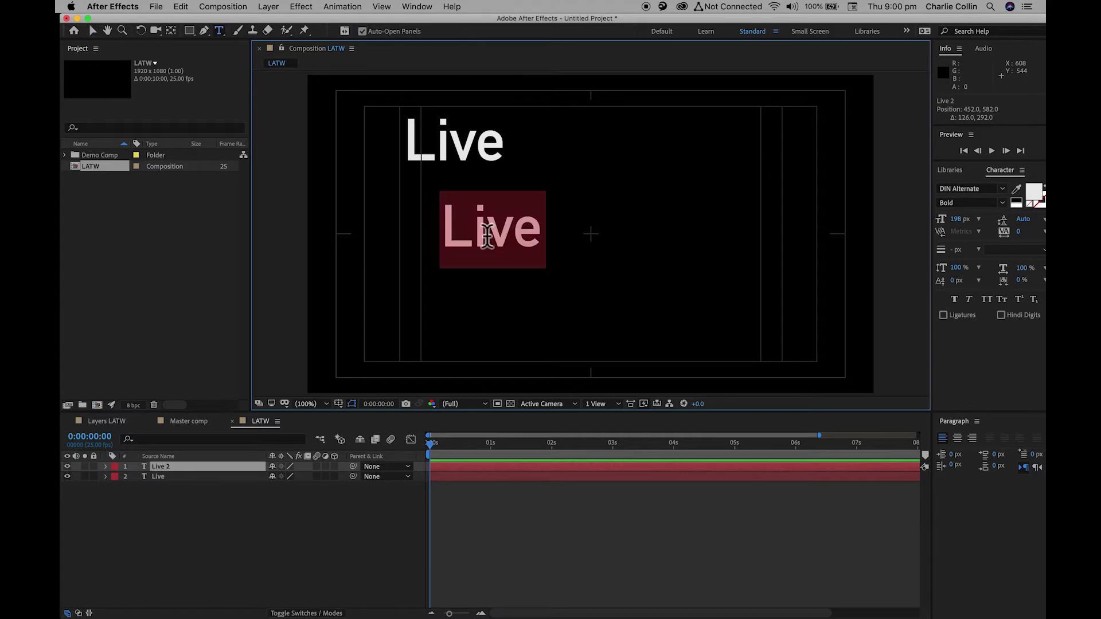
{"action": "type", "text": "at the"}
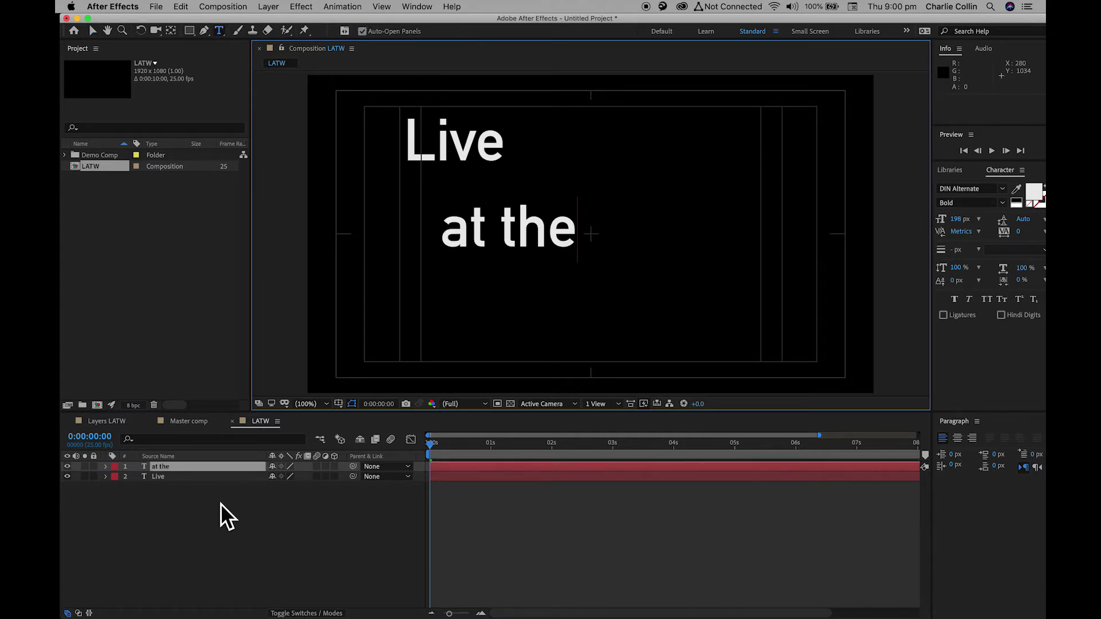
{"action": "left_click", "coordinate": [167, 488]}
Step: Create a third text line reading "Wireless" from a duplicate of the "at the" layer, placed below and to its right
{"action": "left_click", "coordinate": [156, 469]}
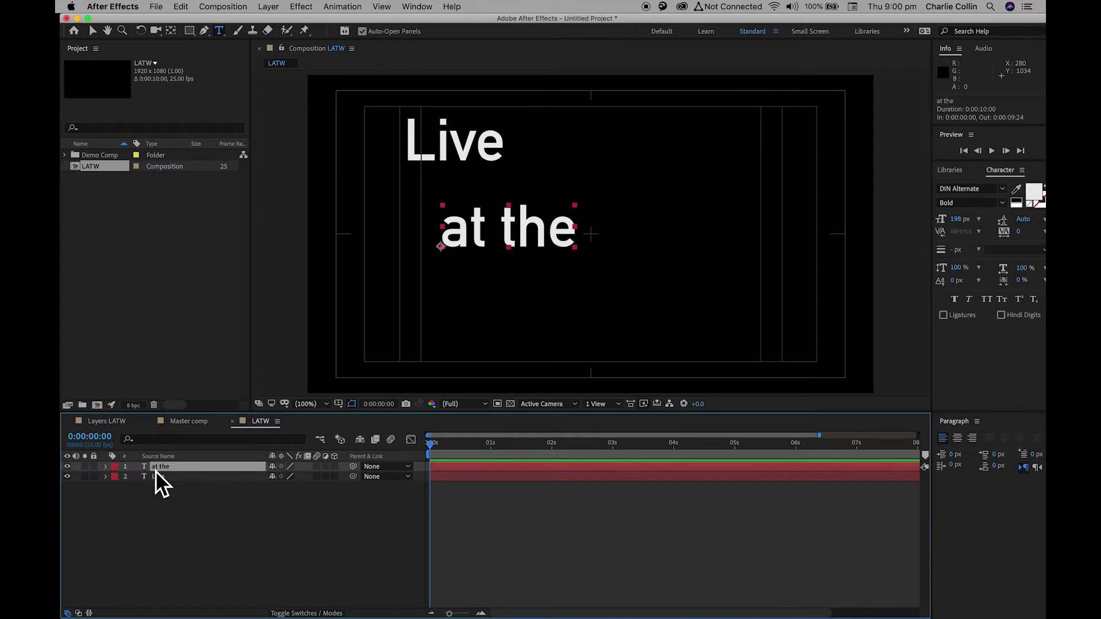
{"action": "key", "text": "ctrl+d"}
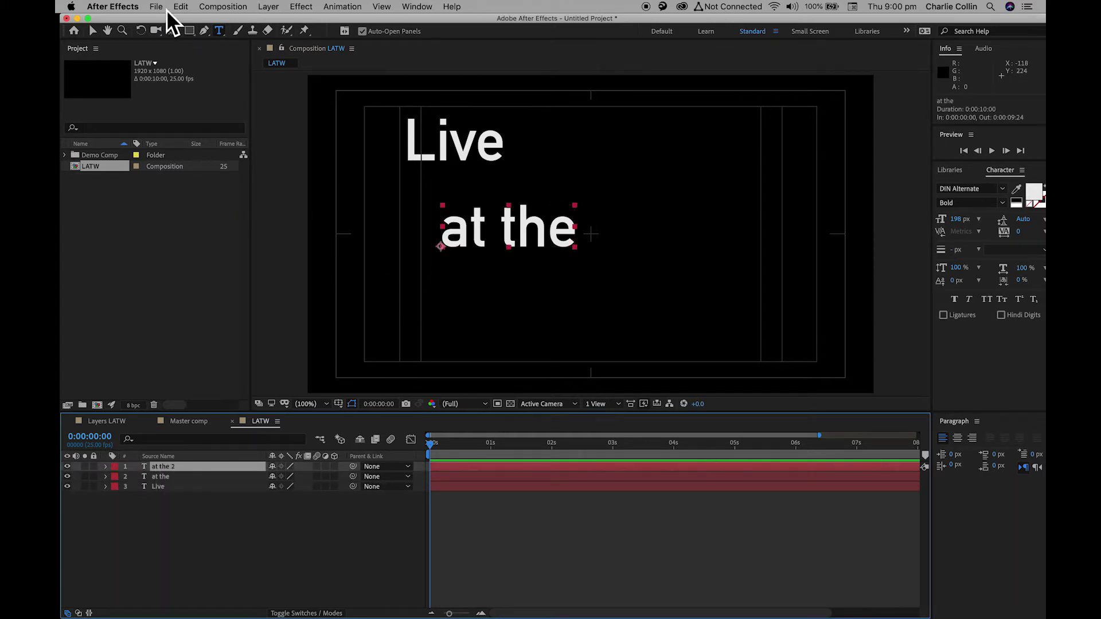
{"action": "left_click", "coordinate": [93, 32]}
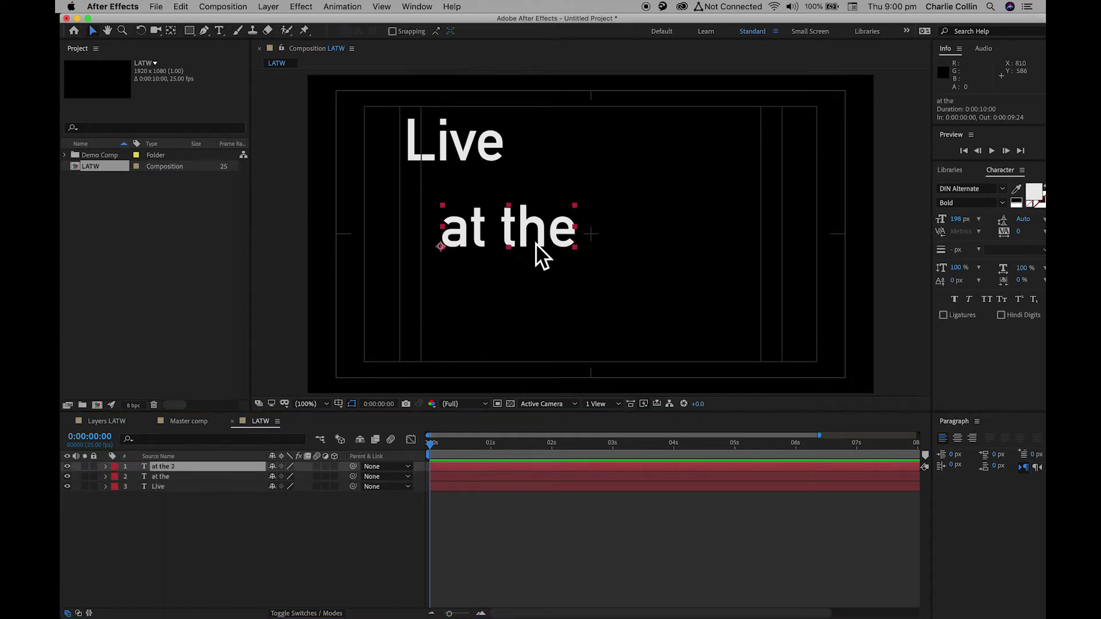
{"action": "left_click_drag", "start_coordinate": [535, 246], "coordinate": [577, 311]}
{"action": "double_click", "coordinate": [557, 306]}
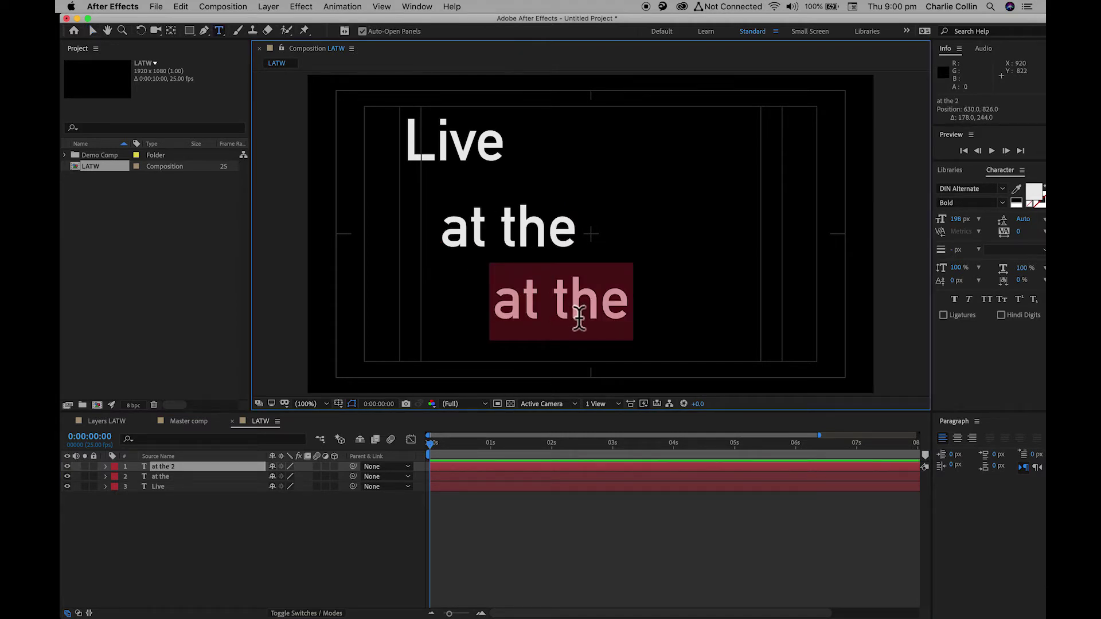
{"action": "type", "text": "Wireless"}
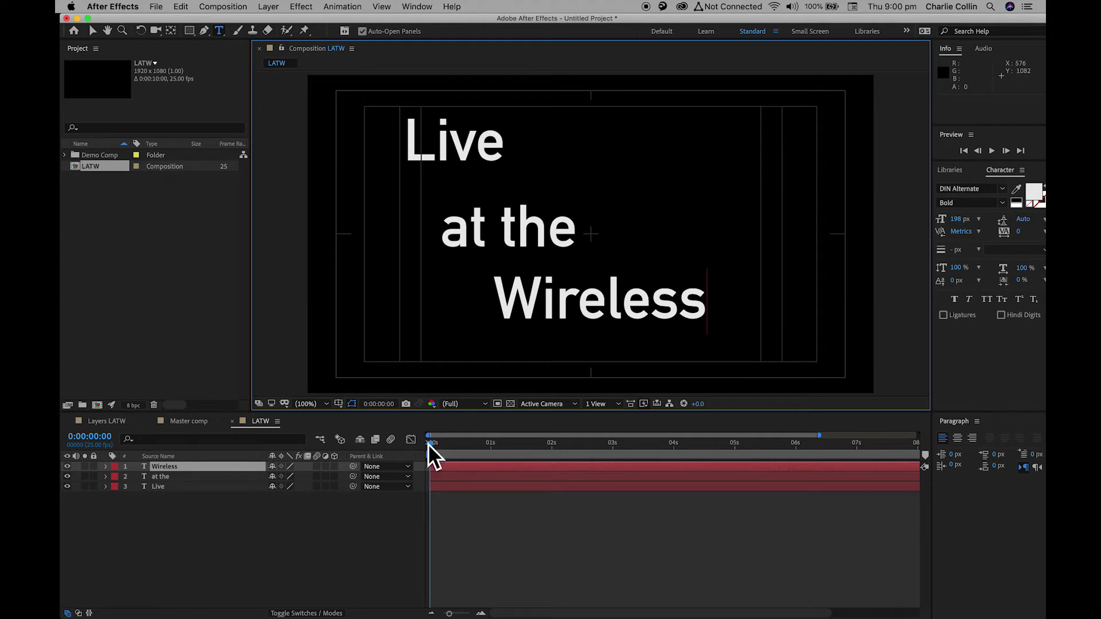
{"action": "left_click", "coordinate": [253, 528]}
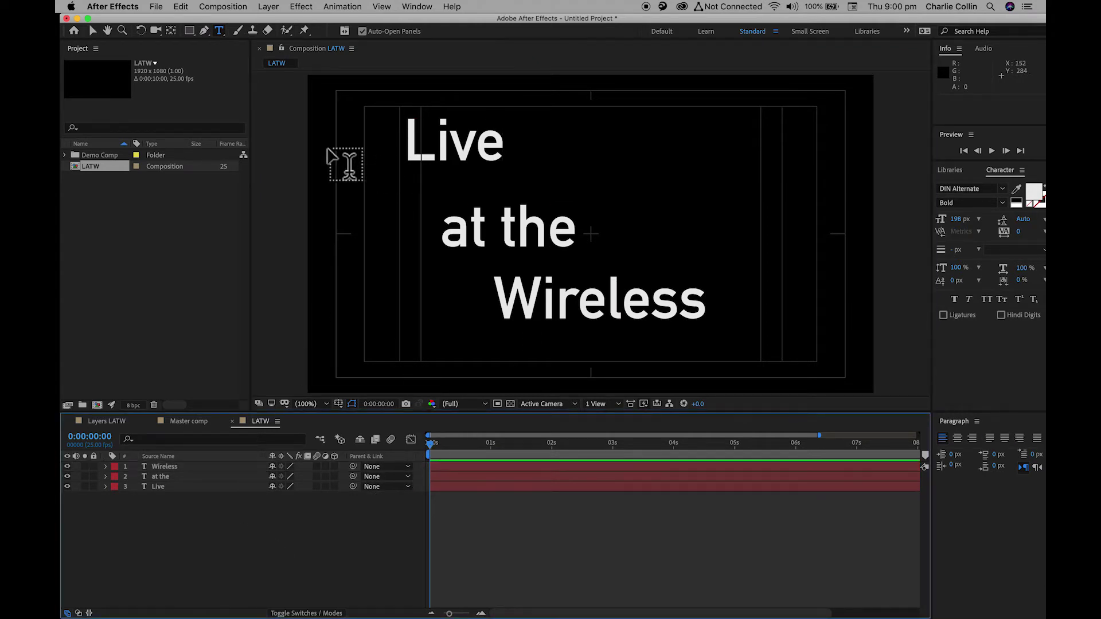
Step: Reposition "Live", "at the" and "Wireless" into a tight stack, with each line indented further right than the one above
{"action": "left_click", "coordinate": [93, 31]}
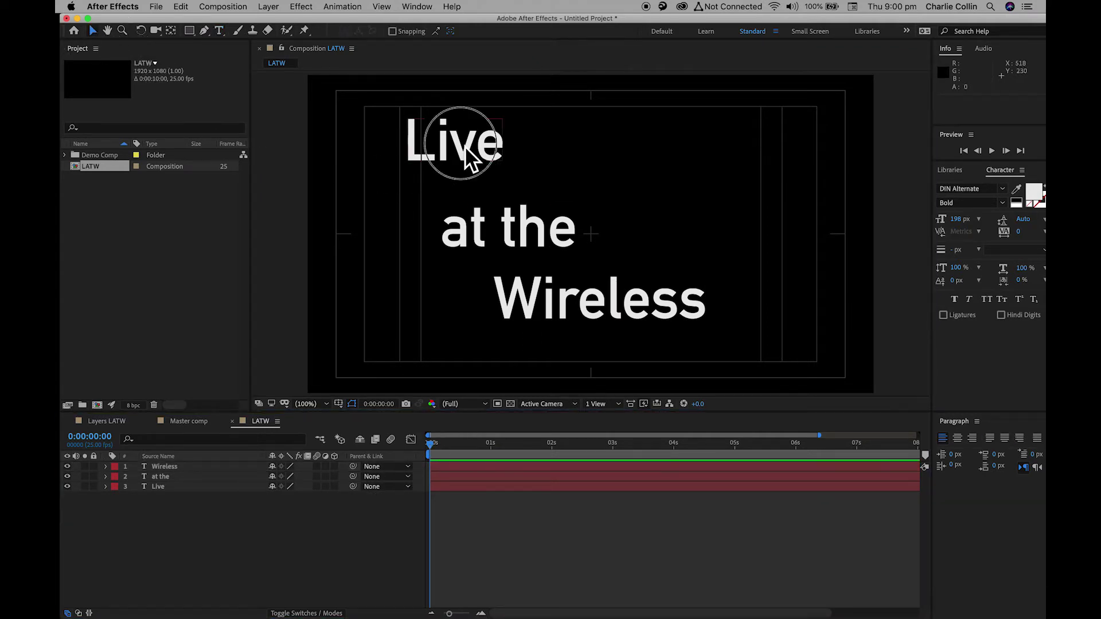
{"action": "left_click_drag", "start_coordinate": [466, 167], "coordinate": [526, 187]}
{"action": "left_click_drag", "start_coordinate": [526, 227], "coordinate": [585, 246]}
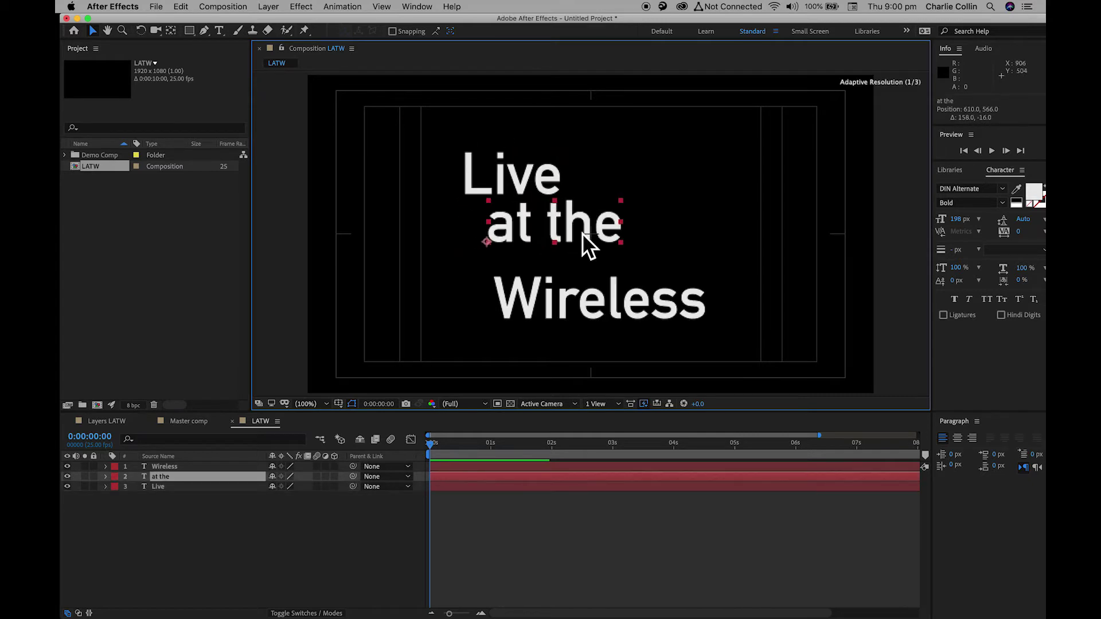
{"action": "left_click_drag", "start_coordinate": [589, 312], "coordinate": [619, 266]}
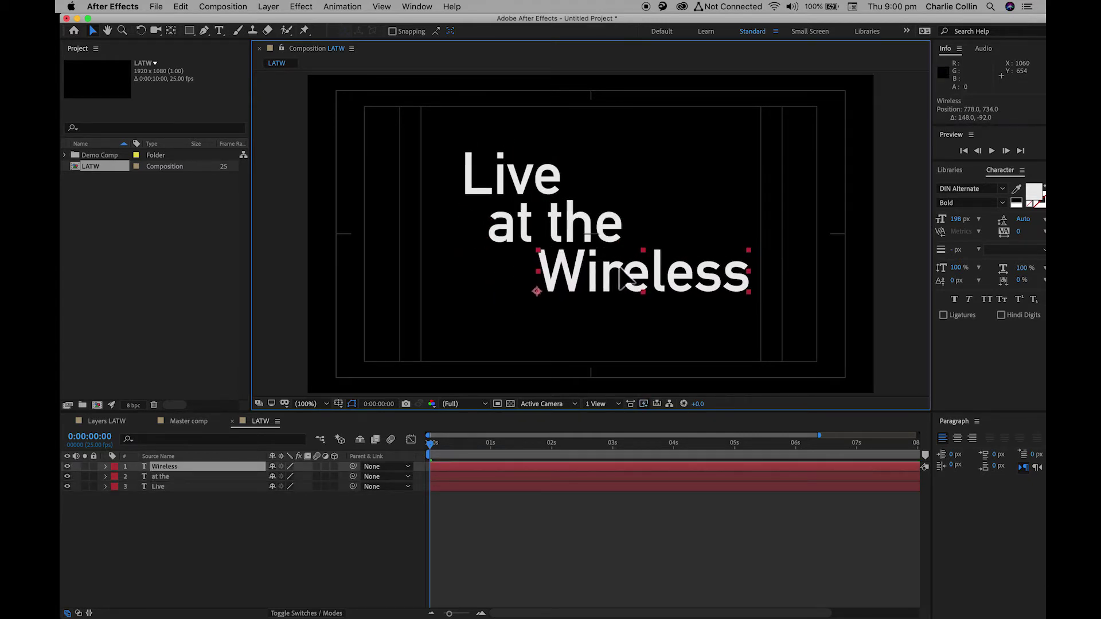
Step: Select all three text layers and shift them together slightly left and down to centre the title in the frame
{"action": "left_click_drag", "start_coordinate": [438, 132], "coordinate": [766, 341]}
{"action": "left_click_drag", "start_coordinate": [621, 265], "coordinate": [583, 273]}
{"action": "left_click", "coordinate": [675, 333]}
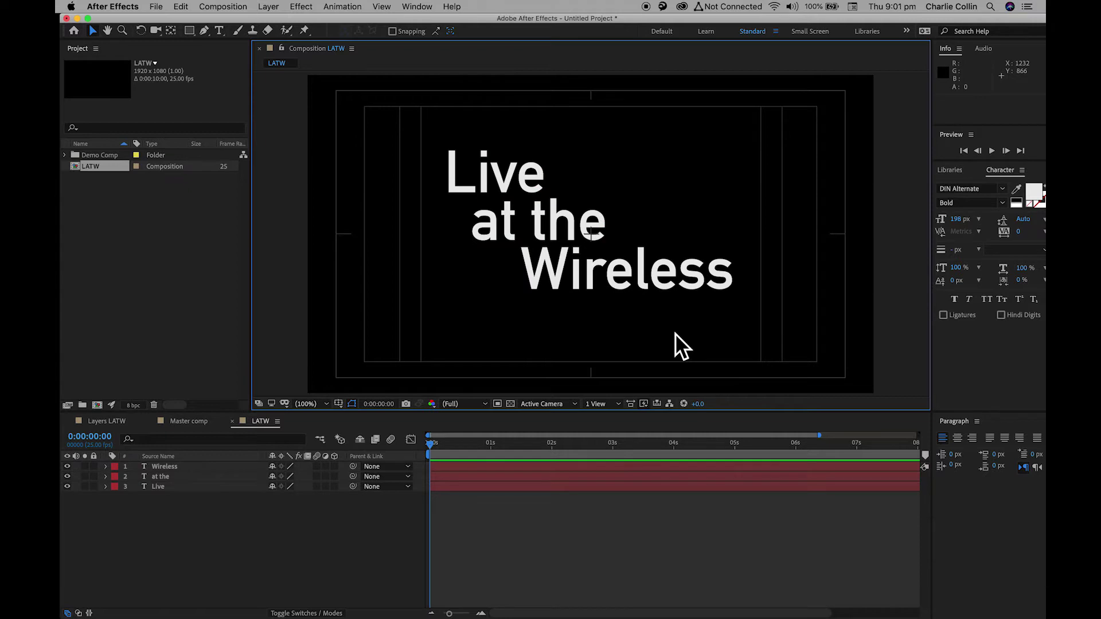
Step: Select the "Wireless" text and check that the Character panel is enabled
{"action": "left_click", "coordinate": [625, 287]}
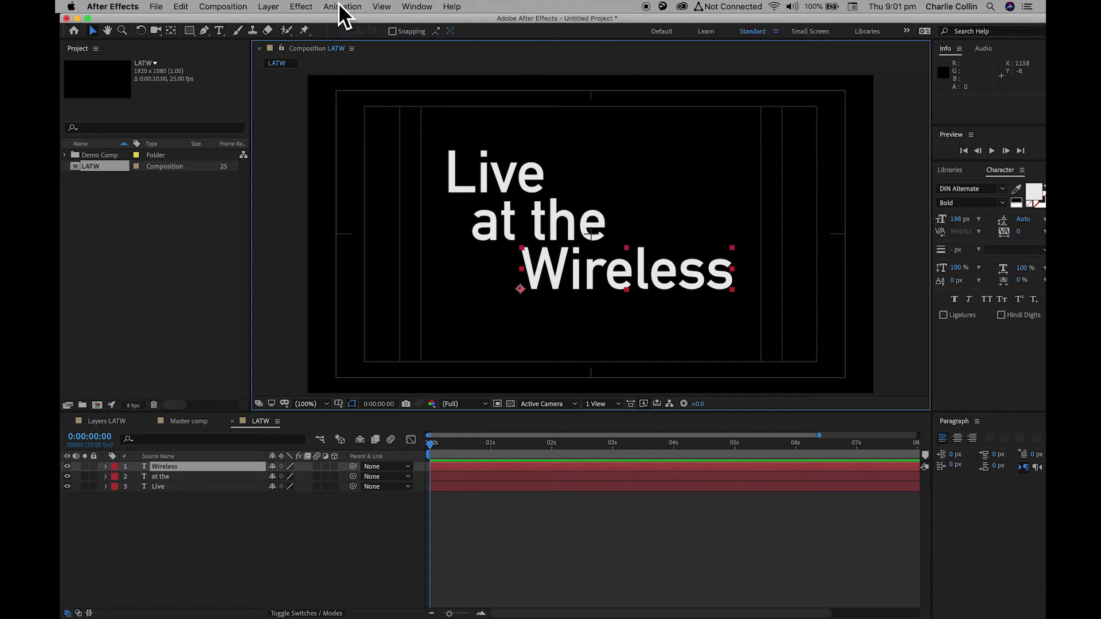
{"action": "left_click", "coordinate": [428, 6]}
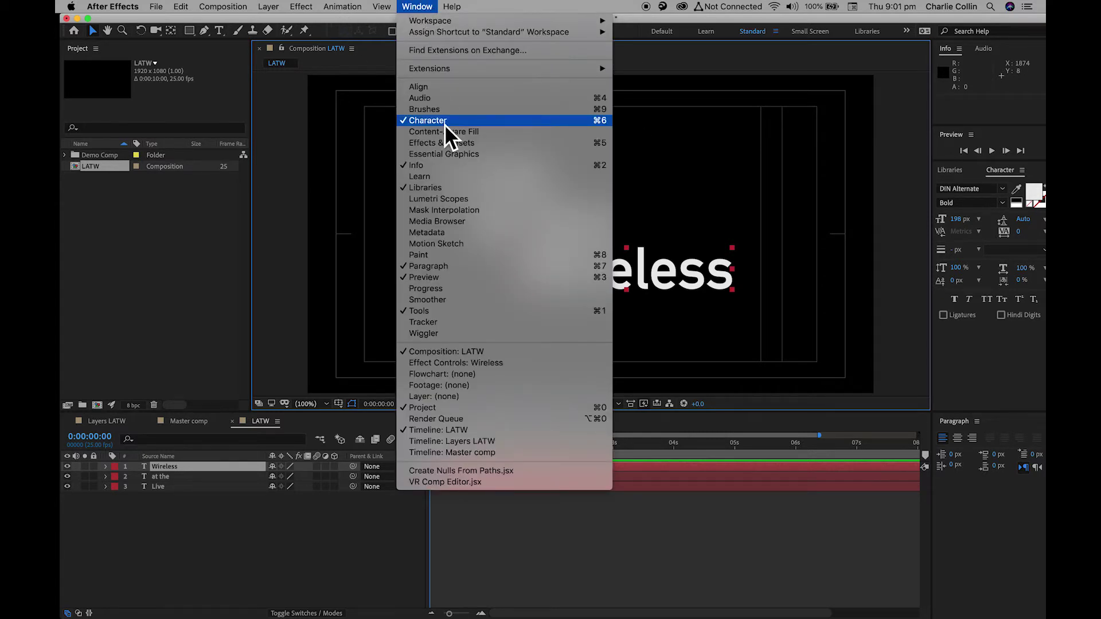
{"action": "left_click", "coordinate": [969, 211]}
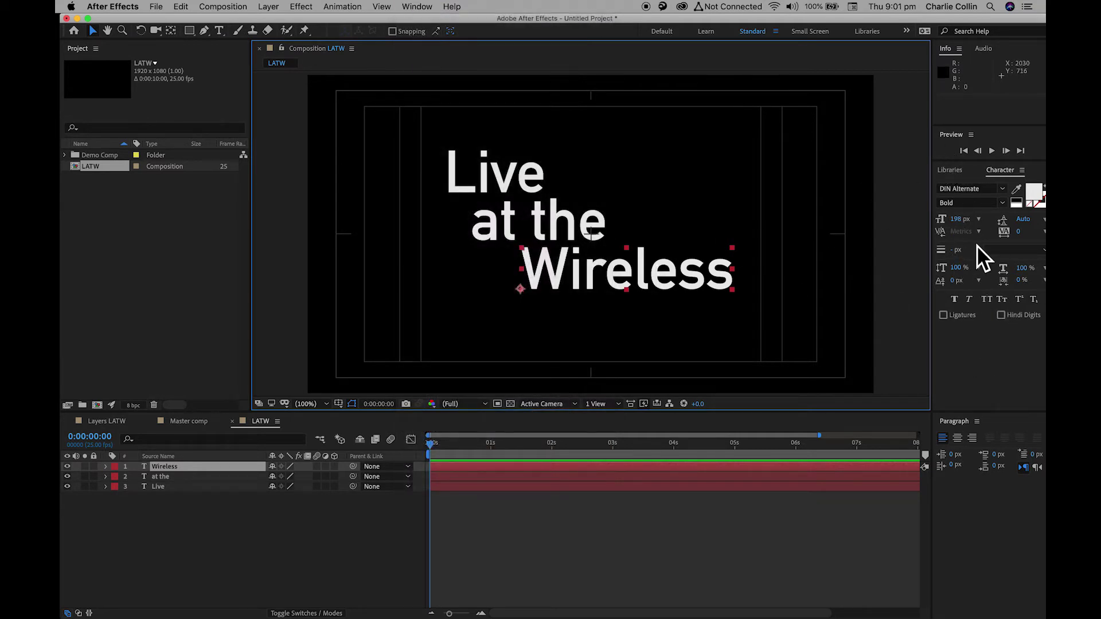
Step: Set the font size of the "Wireless" text to 220 px
{"action": "left_click_drag", "start_coordinate": [957, 218], "coordinate": [973, 218]}
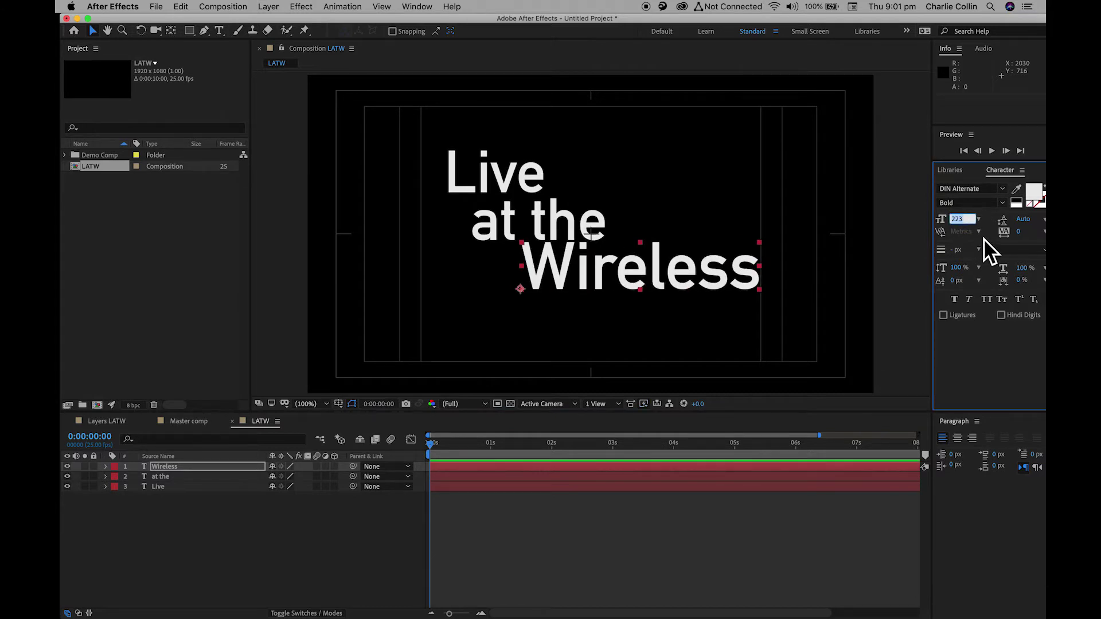
{"action": "type", "text": "220"}
{"action": "key", "text": "Return"}
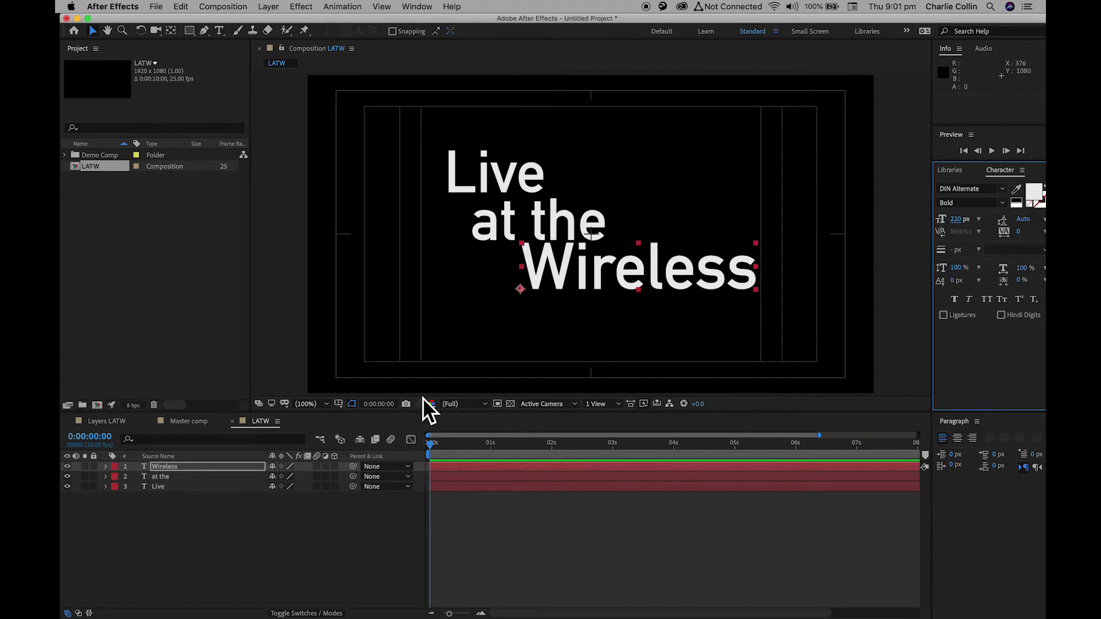
Step: Set the font size of the "Live" text to 220 px and nudge "at the" slightly right and up
{"action": "left_click", "coordinate": [183, 489]}
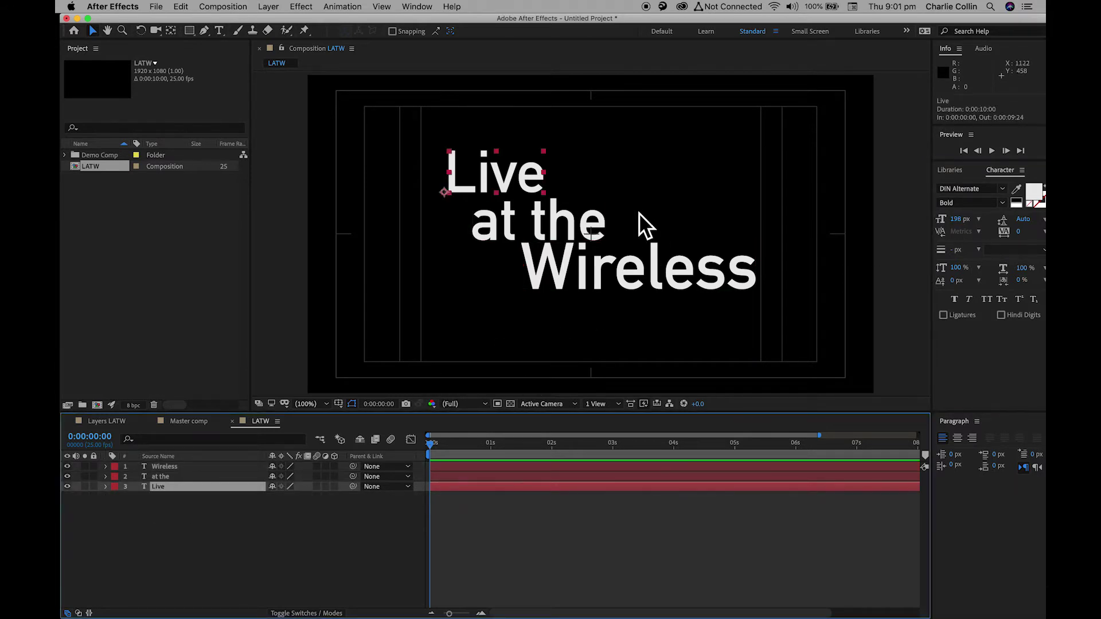
{"action": "left_click", "coordinate": [955, 219]}
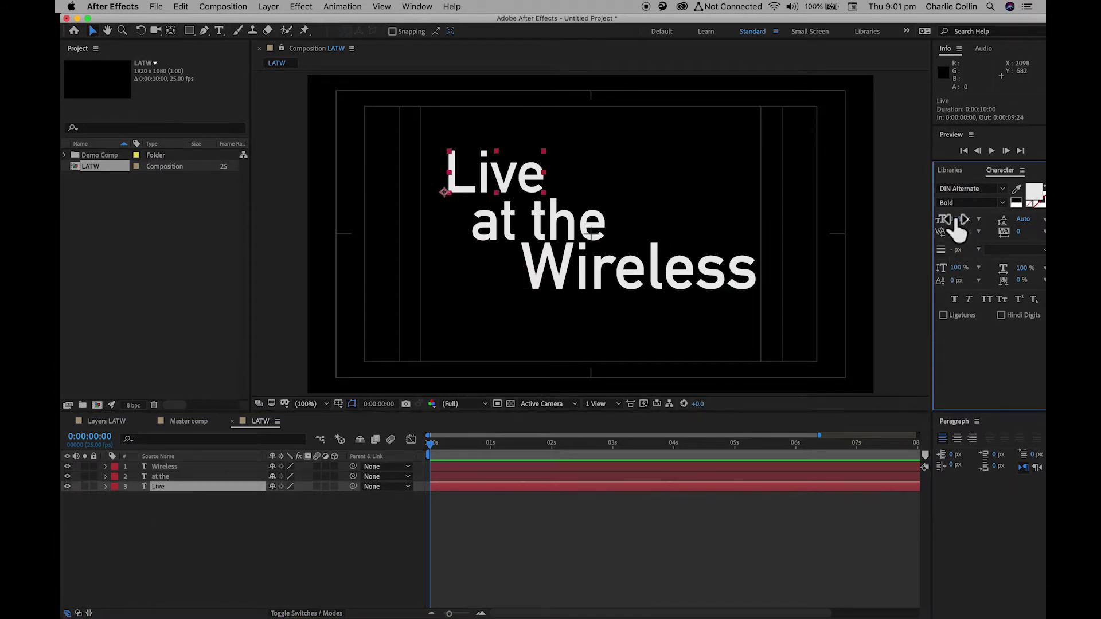
{"action": "type", "text": "220"}
{"action": "key", "text": "Return"}
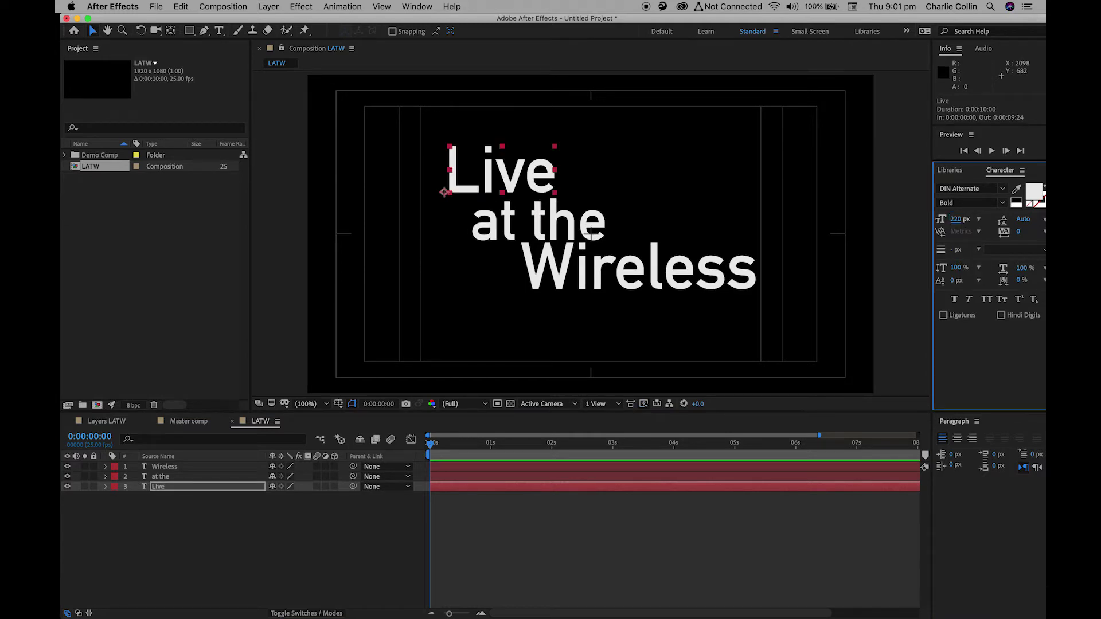
{"action": "left_click", "coordinate": [711, 354]}
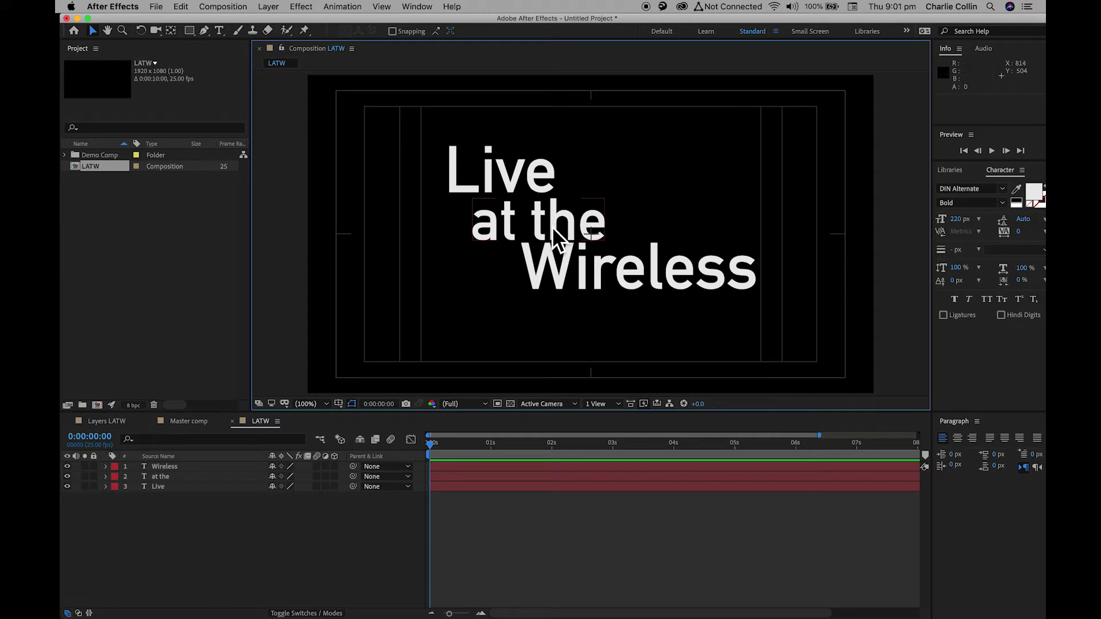
{"action": "left_click_drag", "start_coordinate": [554, 224], "coordinate": [554, 218]}
Step: Check which font styles DIN Alternate offers for the "Live" text
{"action": "left_click", "coordinate": [502, 175]}
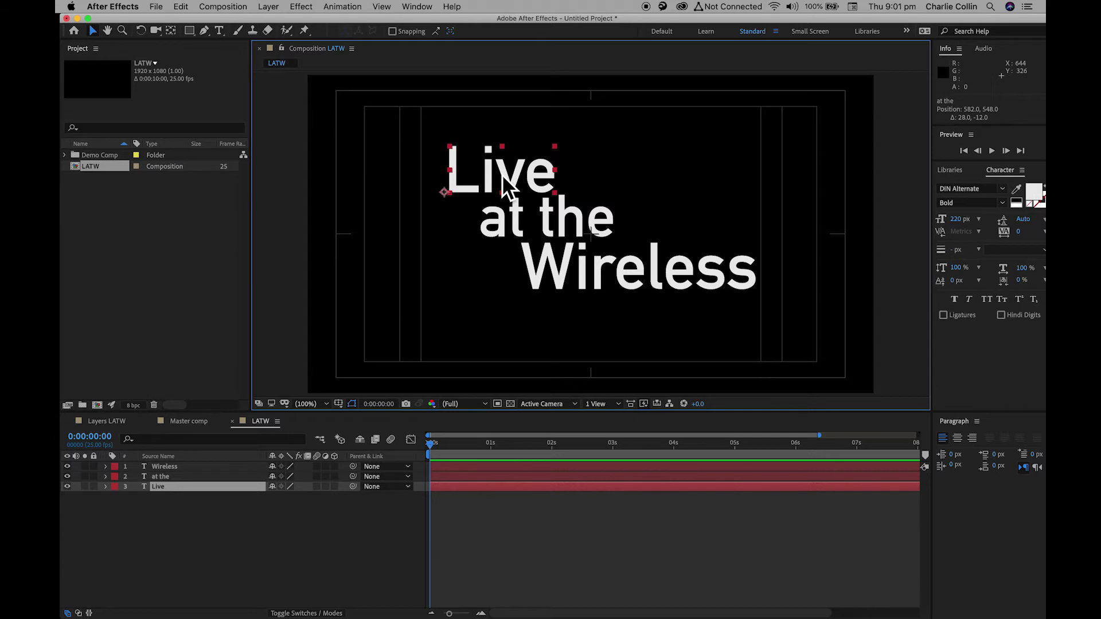
{"action": "left_click", "coordinate": [1006, 207]}
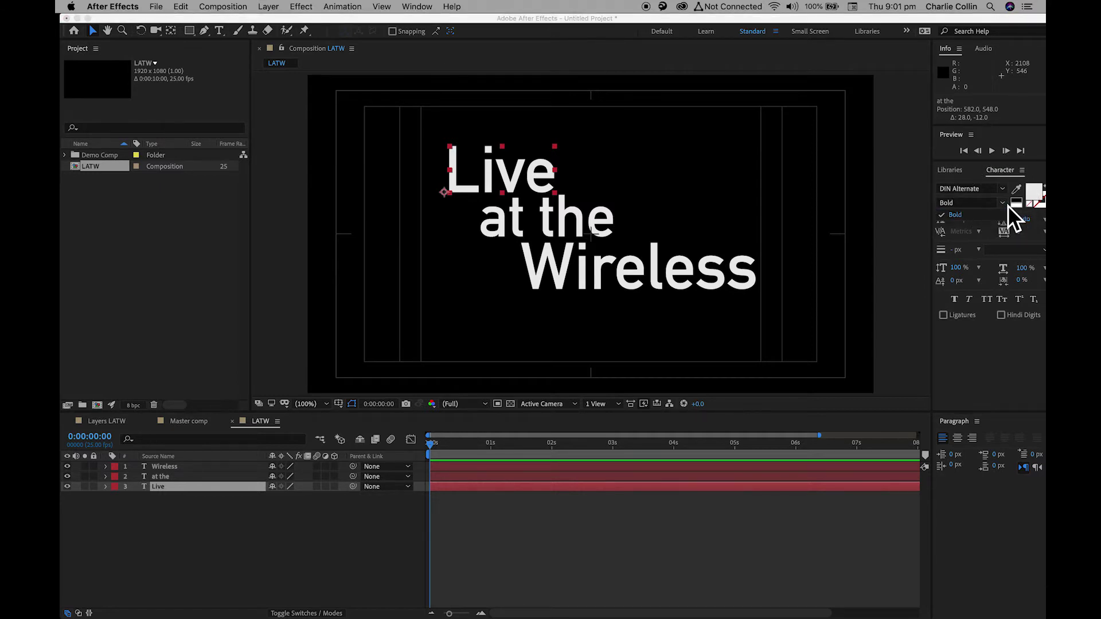
{"action": "left_click", "coordinate": [1002, 209]}
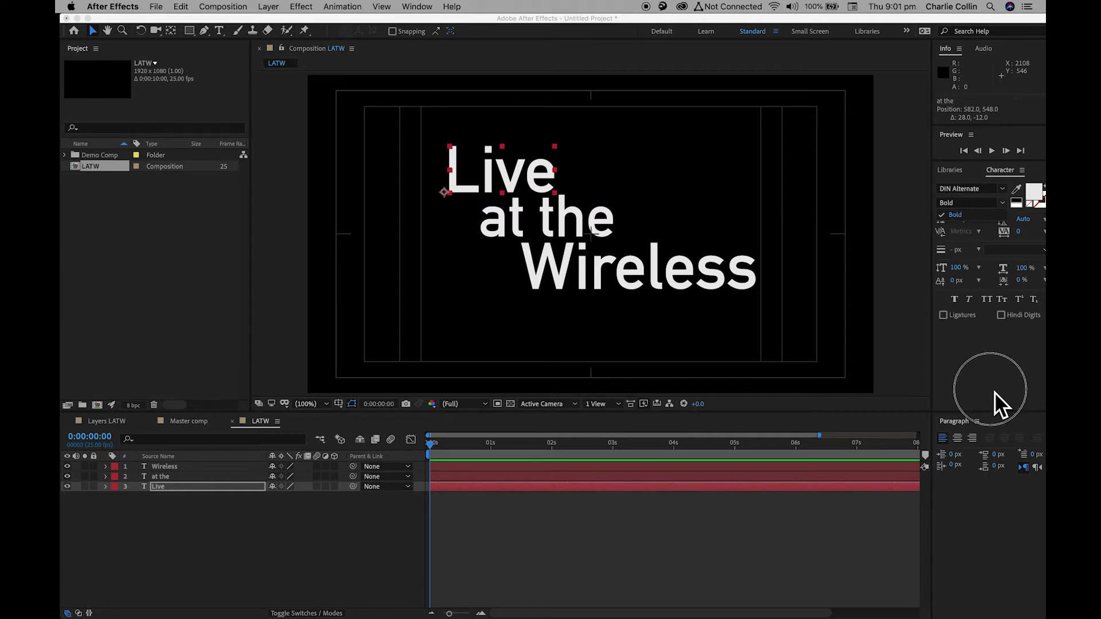
Step: Try the faux italic, all caps, small caps, superscript and subscript styles on the "Live" text, turning each one off again
{"action": "left_click", "coordinate": [958, 302]}
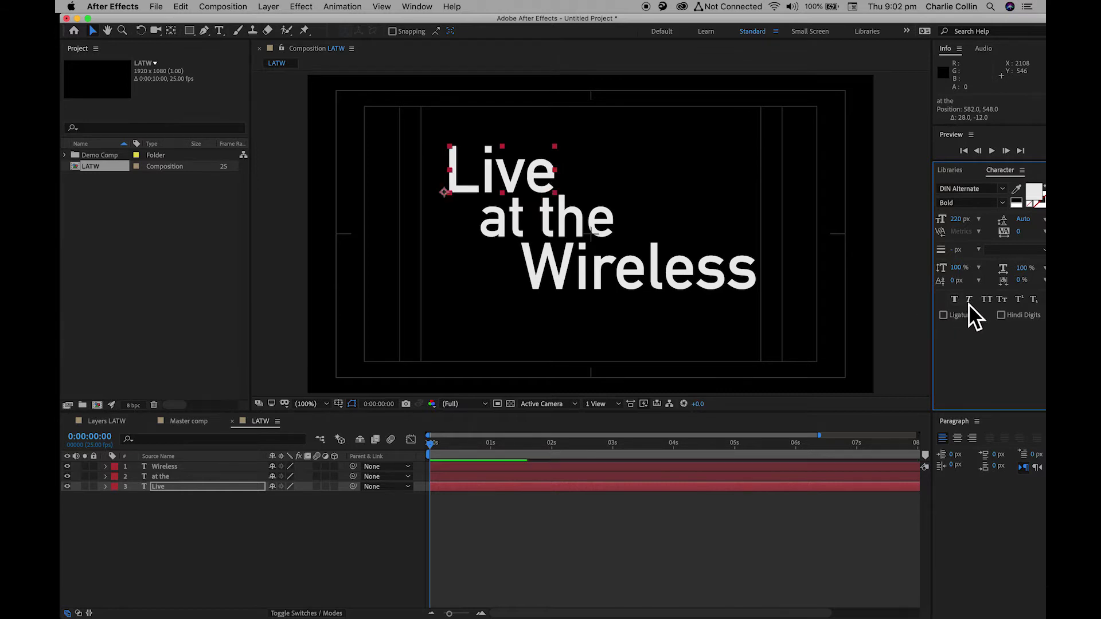
{"action": "left_click", "coordinate": [969, 299]}
{"action": "left_click", "coordinate": [969, 300]}
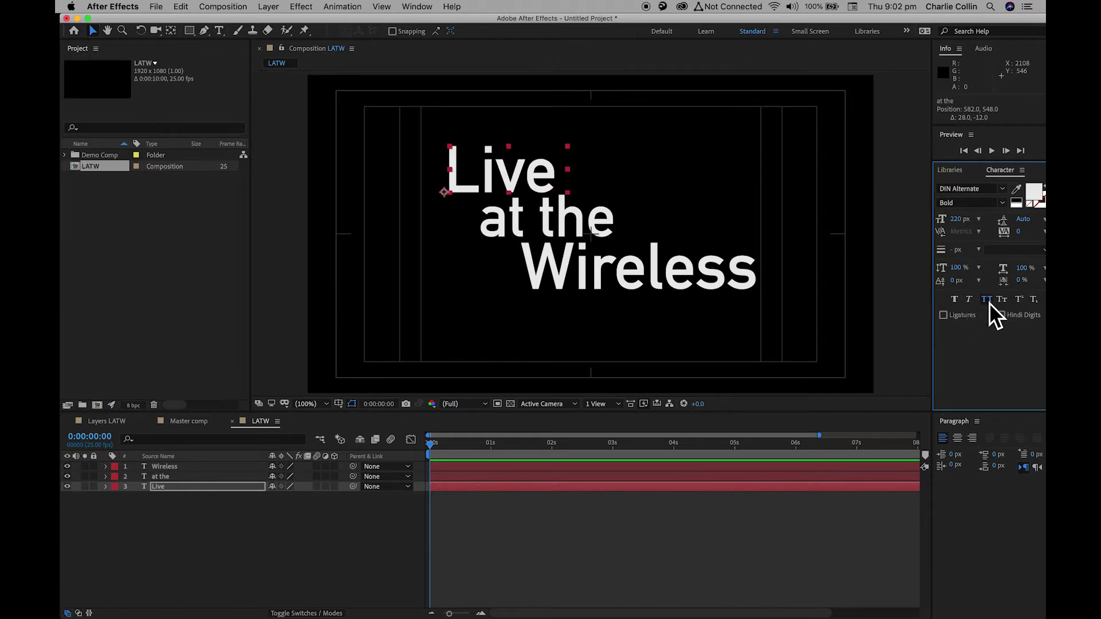
{"action": "left_click", "coordinate": [988, 302]}
{"action": "left_click", "coordinate": [989, 303]}
{"action": "left_click", "coordinate": [1002, 300]}
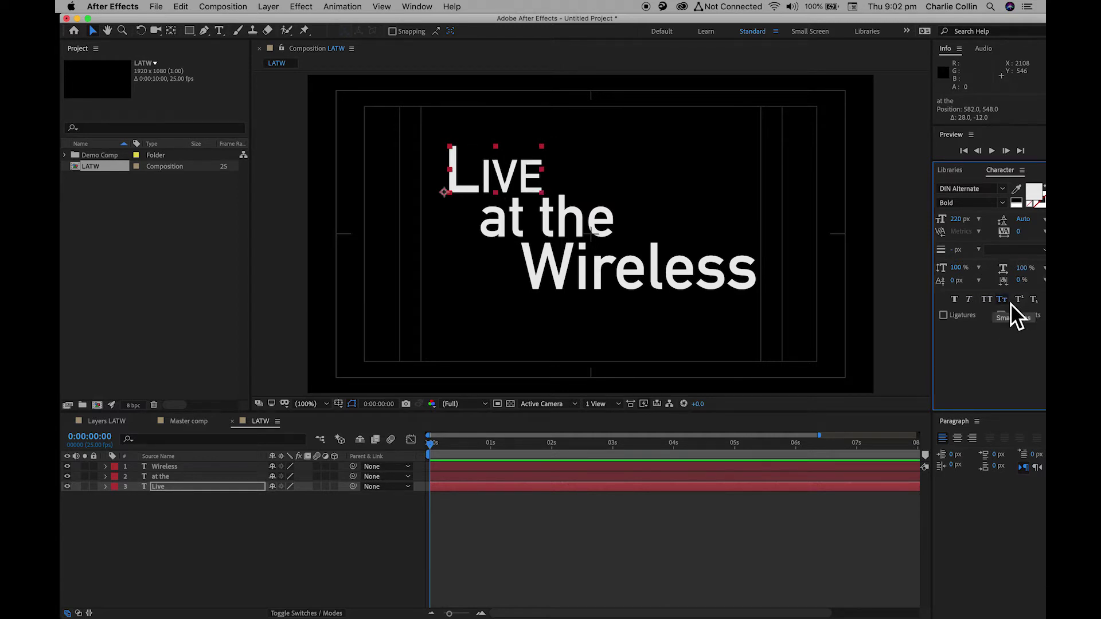
{"action": "left_click", "coordinate": [1009, 302]}
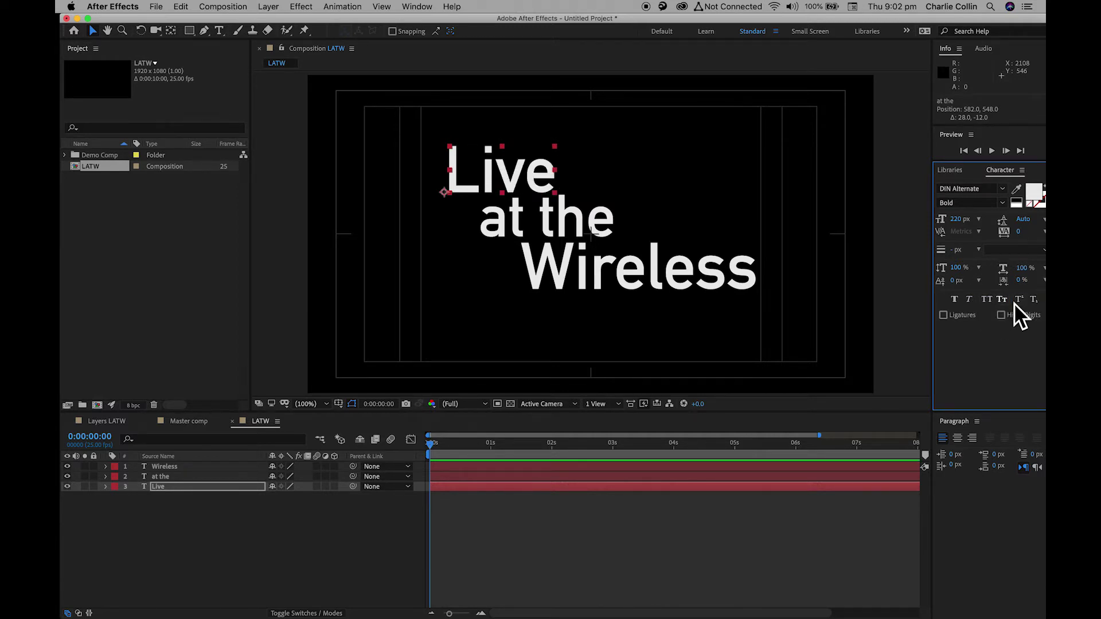
{"action": "left_click", "coordinate": [1021, 303]}
{"action": "left_click", "coordinate": [1020, 302]}
{"action": "left_click", "coordinate": [1034, 299]}
{"action": "left_click", "coordinate": [1033, 300]}
Step: Apply faux bold to the "Live" and "Wireless" text layers, leaving "at the" in its regular weight
{"action": "left_click", "coordinate": [957, 301]}
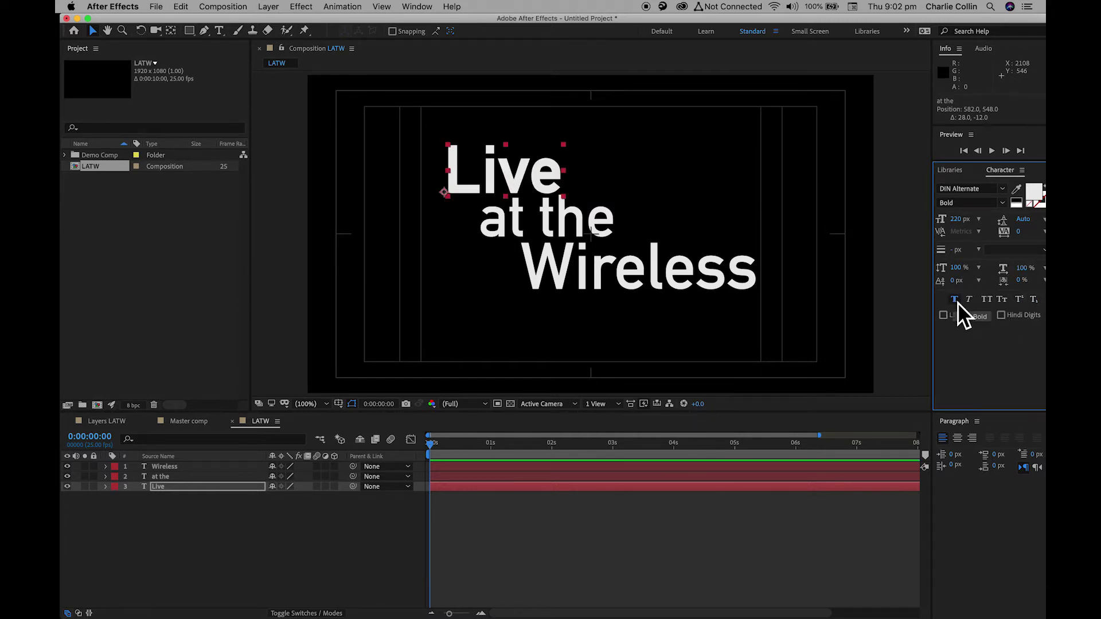
{"action": "left_click", "coordinate": [189, 467]}
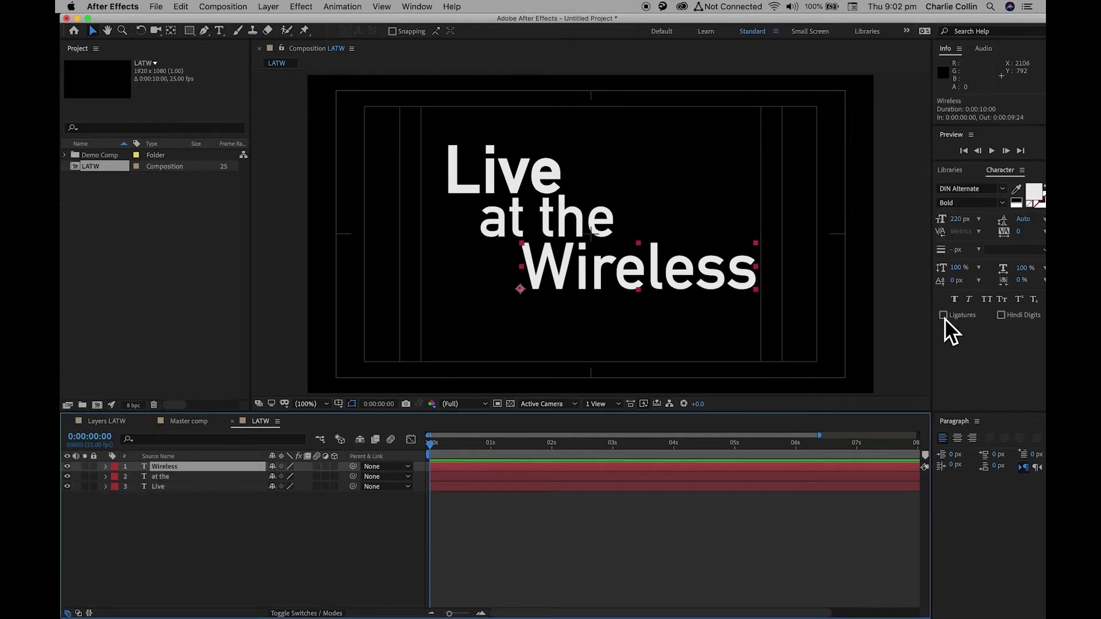
{"action": "left_click", "coordinate": [959, 301]}
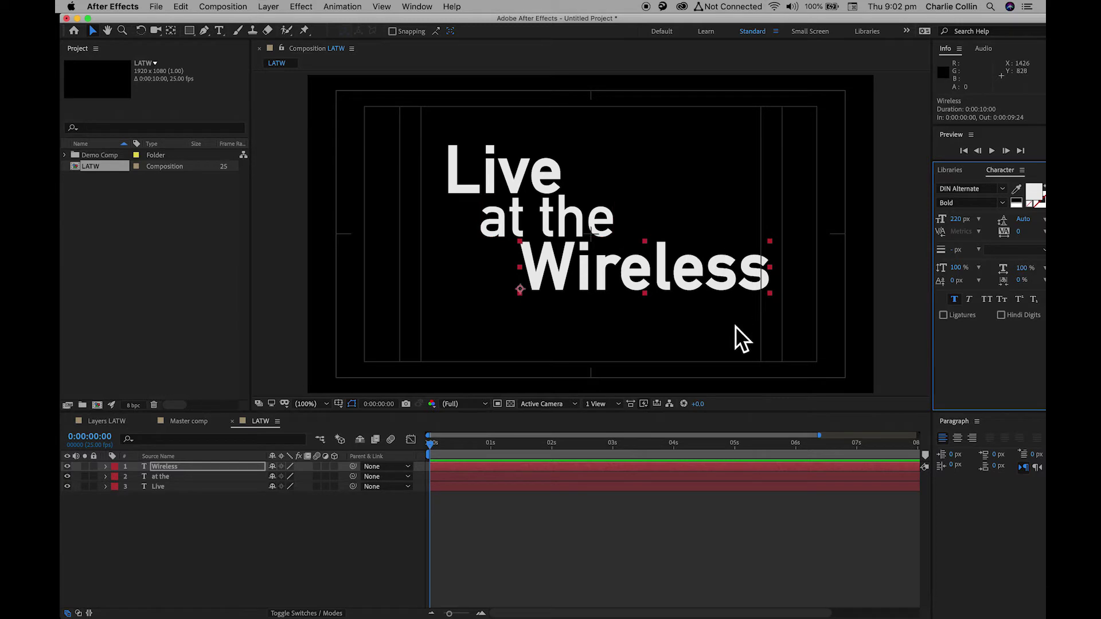
Step: Select all three text layers, shift them together slightly left to recentre the title, and deselect them
{"action": "left_click_drag", "start_coordinate": [424, 118], "coordinate": [738, 338]}
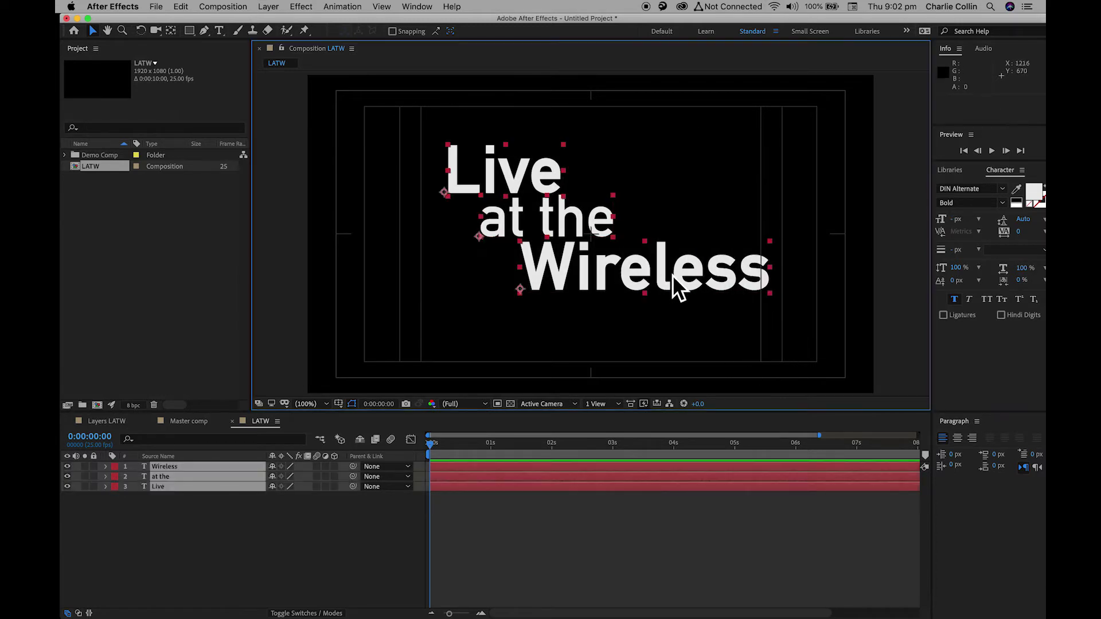
{"action": "left_click_drag", "start_coordinate": [666, 268], "coordinate": [646, 268]}
{"action": "left_click", "coordinate": [318, 535]}
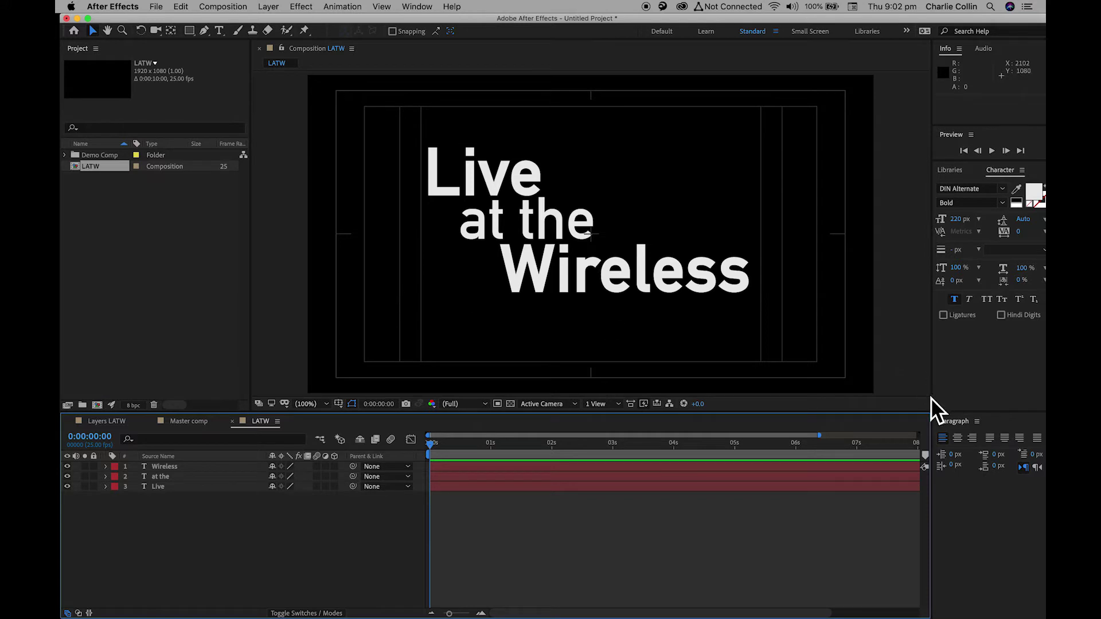
Step: Show Effects & Presets and widen its area so the preset names are easier to read
{"action": "left_click", "coordinate": [416, 6]}
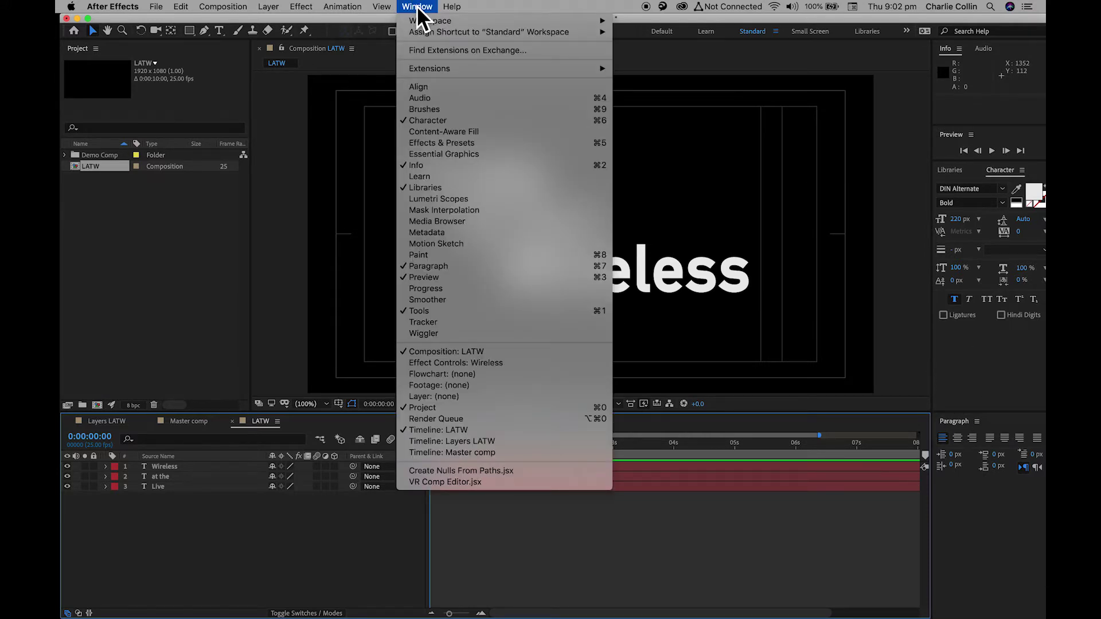
{"action": "left_click", "coordinate": [453, 143]}
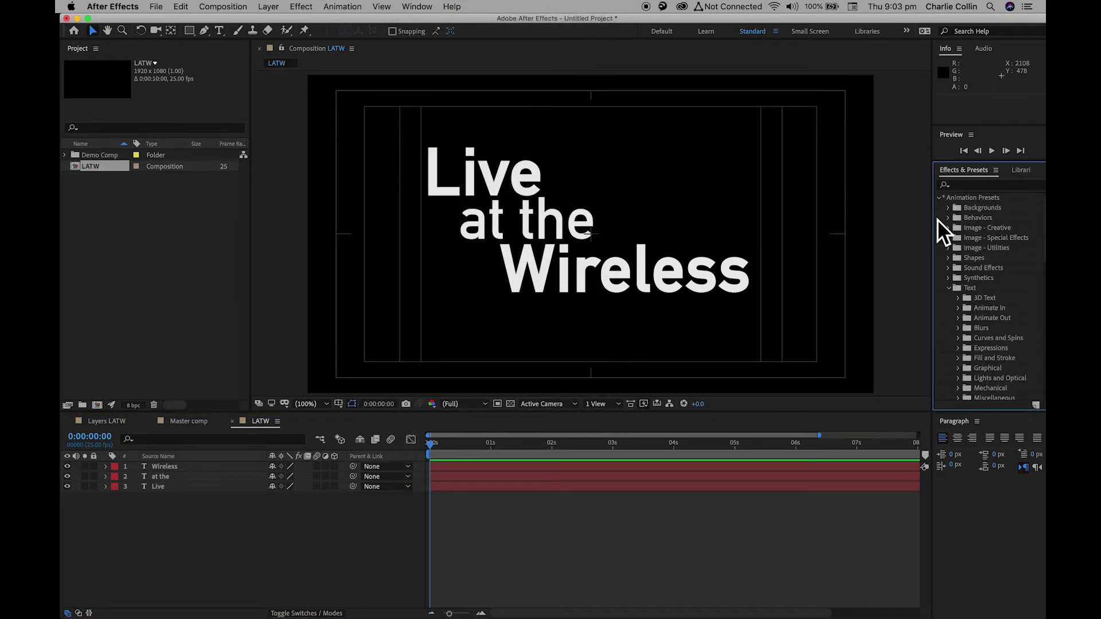
{"action": "left_click_drag", "start_coordinate": [931, 217], "coordinate": [909, 218]}
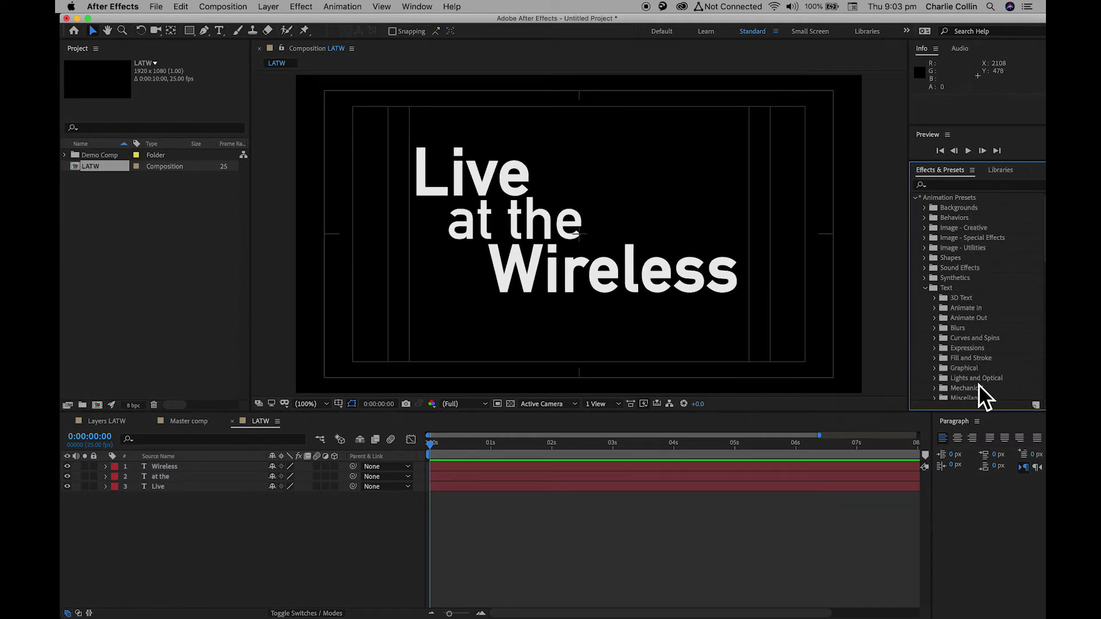
Step: Browse the Animate In text presets to see which entrance animations are available
{"action": "left_click", "coordinate": [935, 310]}
{"action": "scroll", "coordinate": [941, 318], "scroll_direction": "down", "scroll_amount": 5}
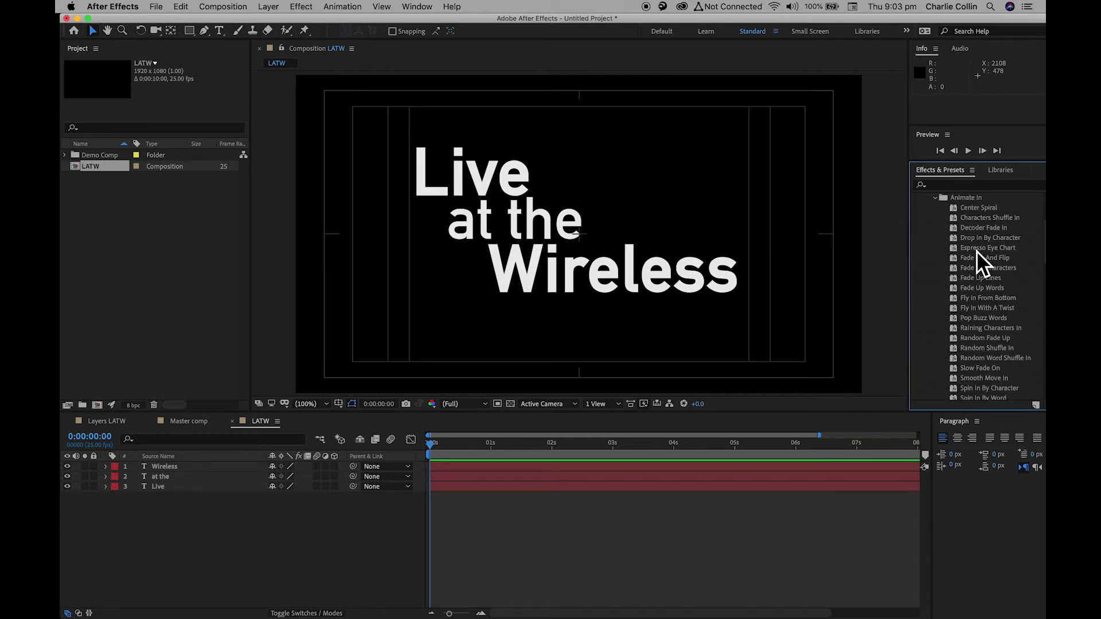
{"action": "scroll", "coordinate": [1004, 344], "scroll_direction": "down", "scroll_amount": 5}
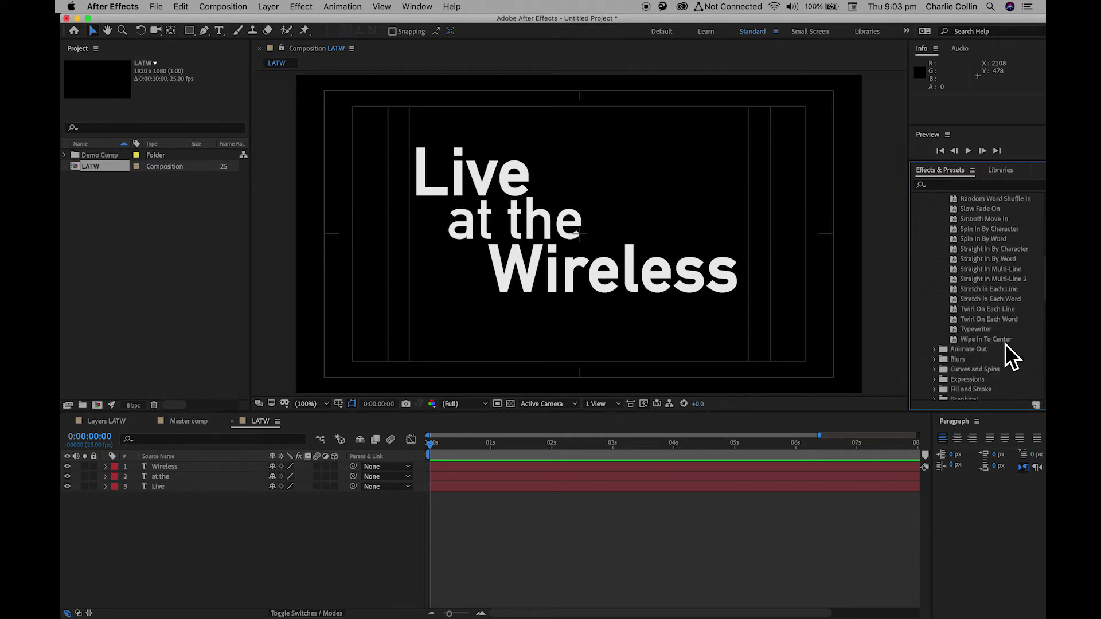
{"action": "scroll", "coordinate": [1004, 343], "scroll_direction": "up", "scroll_amount": 8}
{"action": "left_click", "coordinate": [936, 233]}
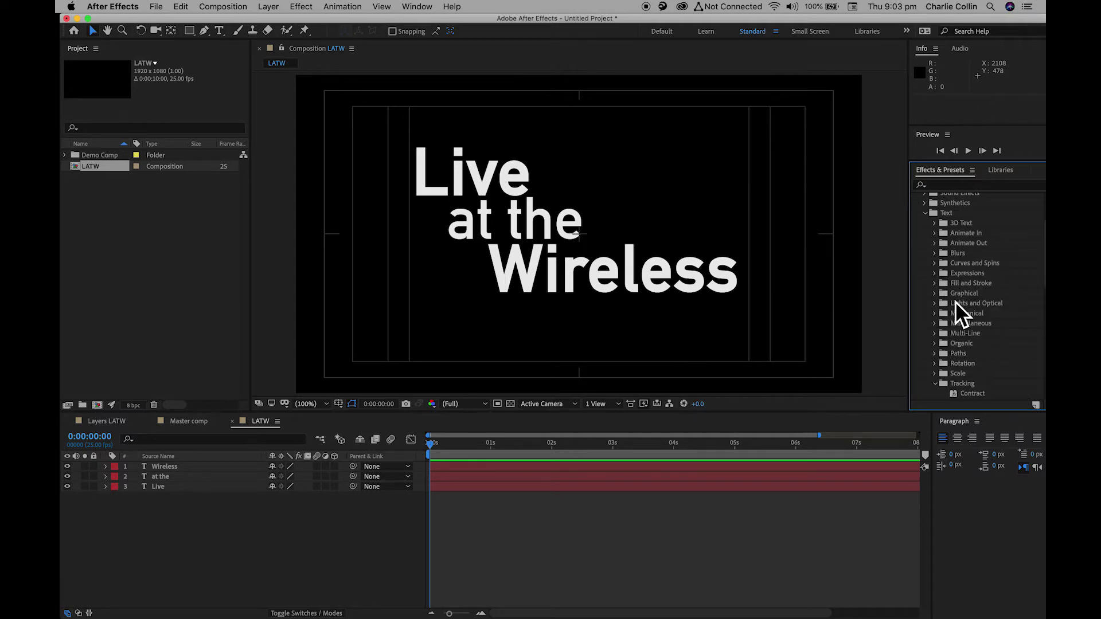
{"action": "left_click", "coordinate": [936, 233]}
{"action": "scroll", "coordinate": [943, 246], "scroll_direction": "down", "scroll_amount": 2}
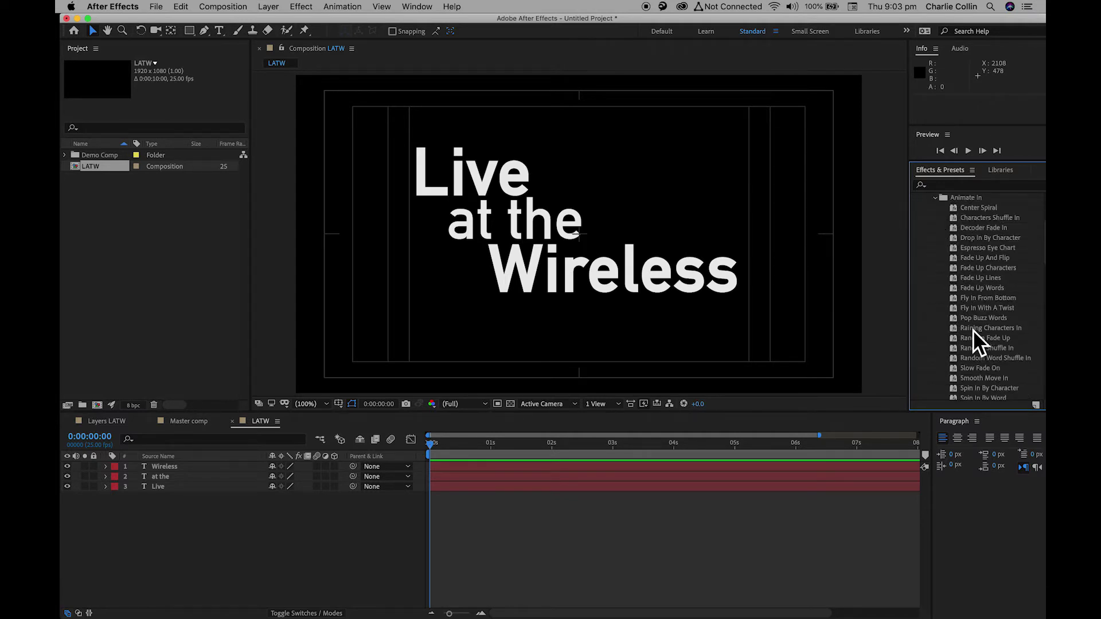
Step: Try the Center Spiral preset on the "Live" layer, preview the animation, and undo the preset
{"action": "left_click", "coordinate": [964, 208]}
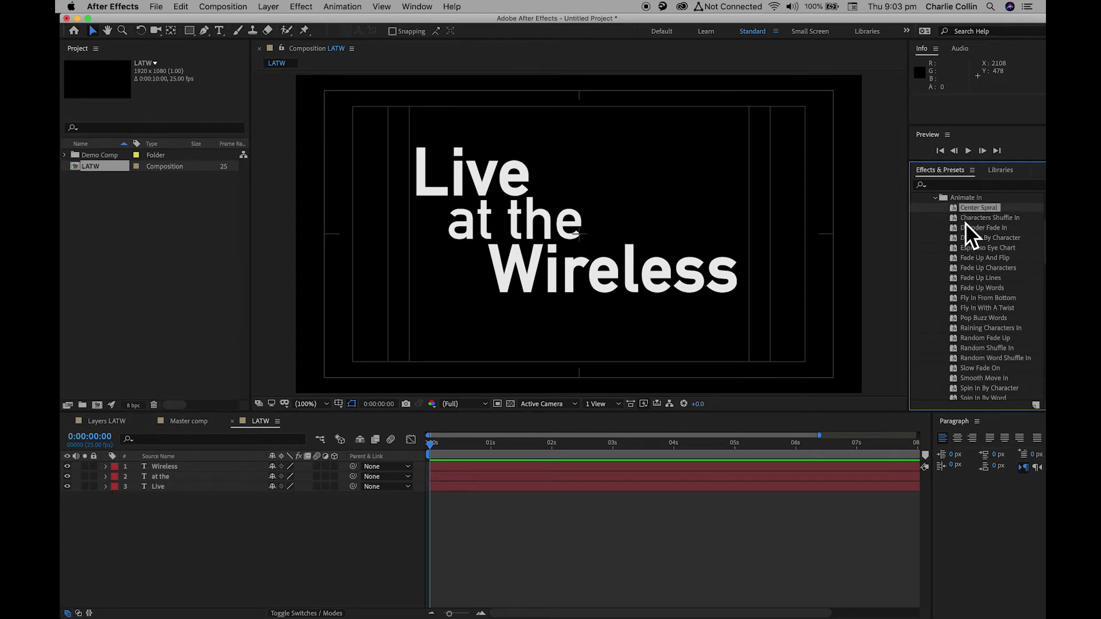
{"action": "left_click_drag", "start_coordinate": [957, 209], "coordinate": [189, 504]}
{"action": "key", "text": "space"}
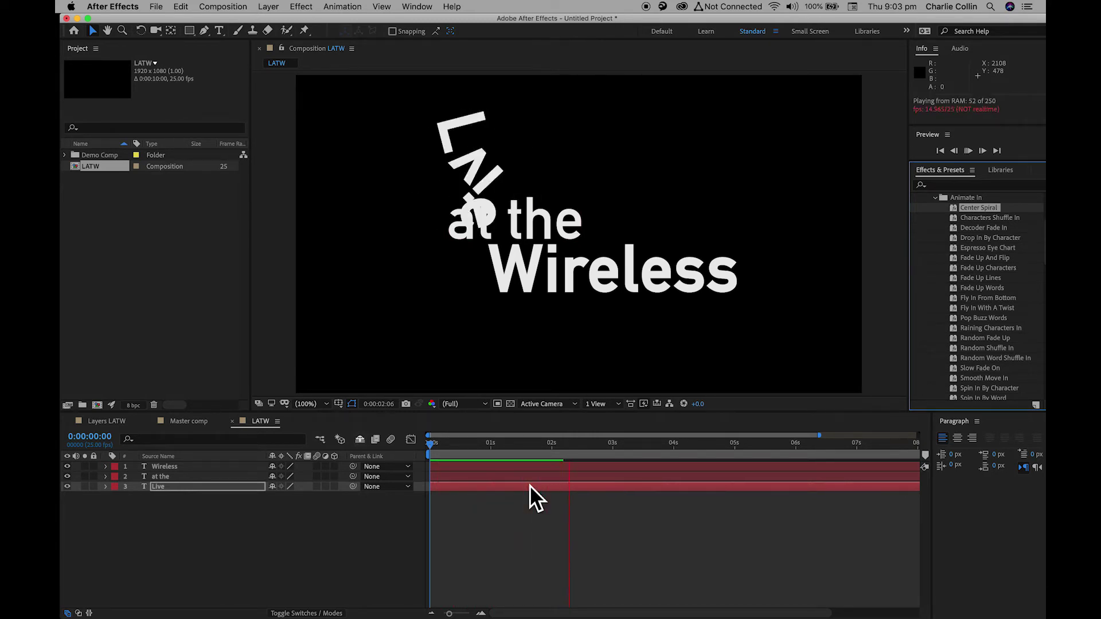
{"action": "key", "text": "space"}
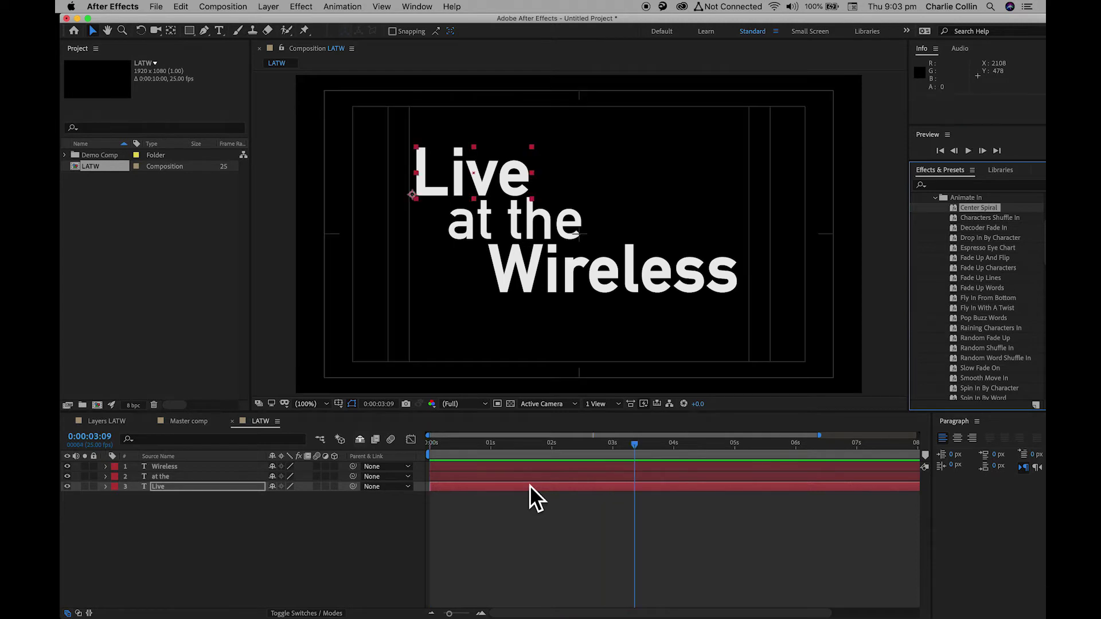
{"action": "key", "text": "super+z"}
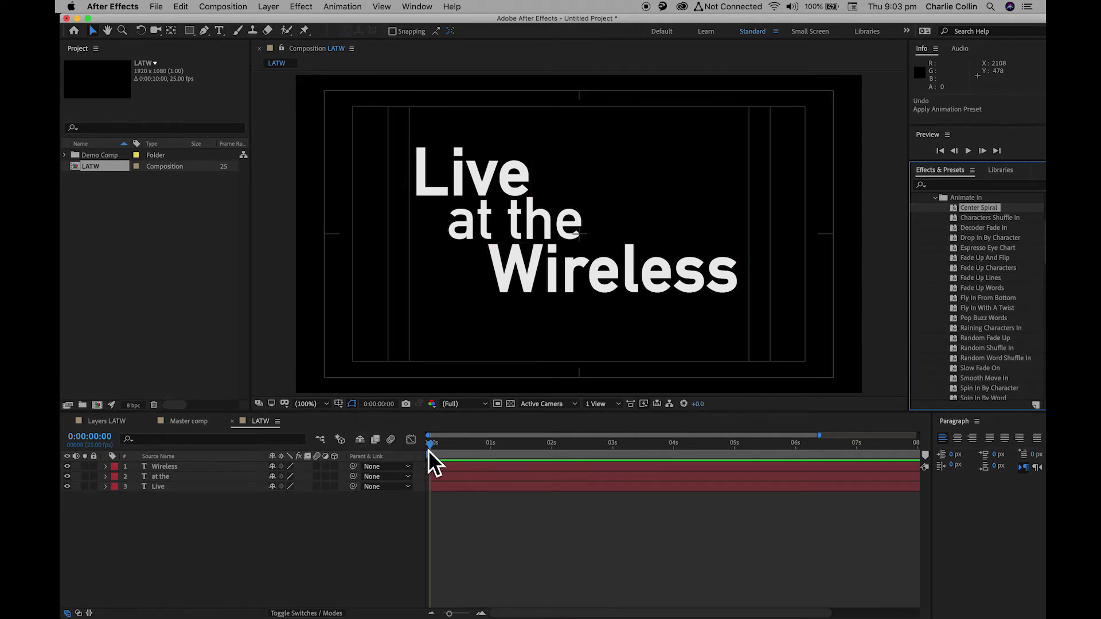
Step: Try adding the Fade Up Words preset to the timeline, preview it, and delete the empty text layer
{"action": "left_click", "coordinate": [436, 444]}
{"action": "left_click_drag", "start_coordinate": [450, 448], "coordinate": [459, 451]}
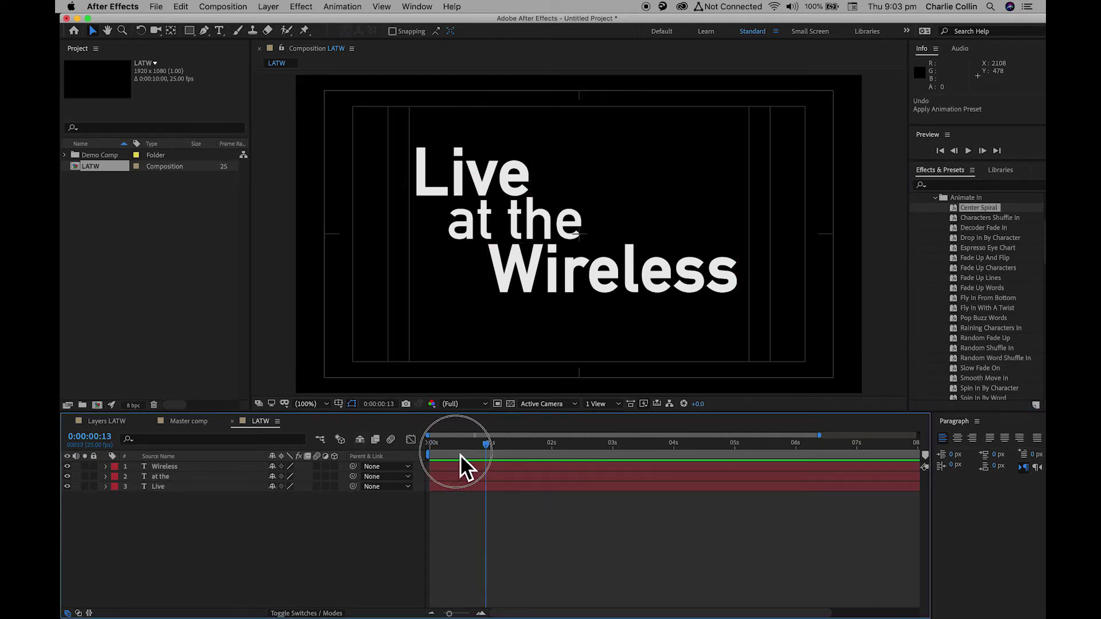
{"action": "left_click", "coordinate": [966, 290]}
{"action": "left_click_drag", "start_coordinate": [966, 299], "coordinate": [462, 453]}
{"action": "key", "text": "space"}
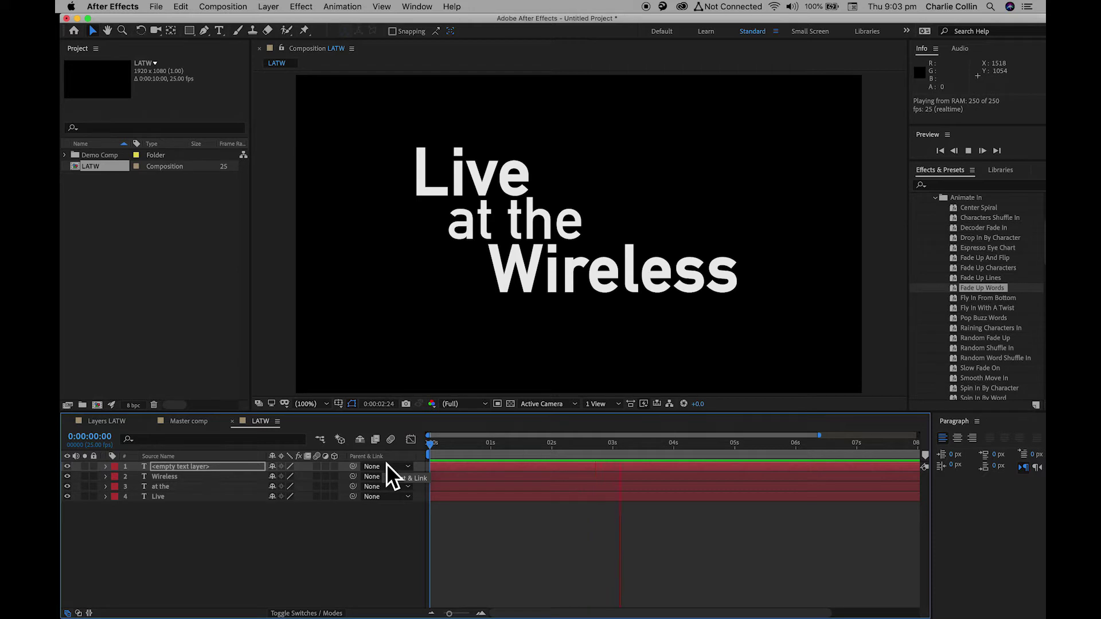
{"action": "key", "text": "space"}
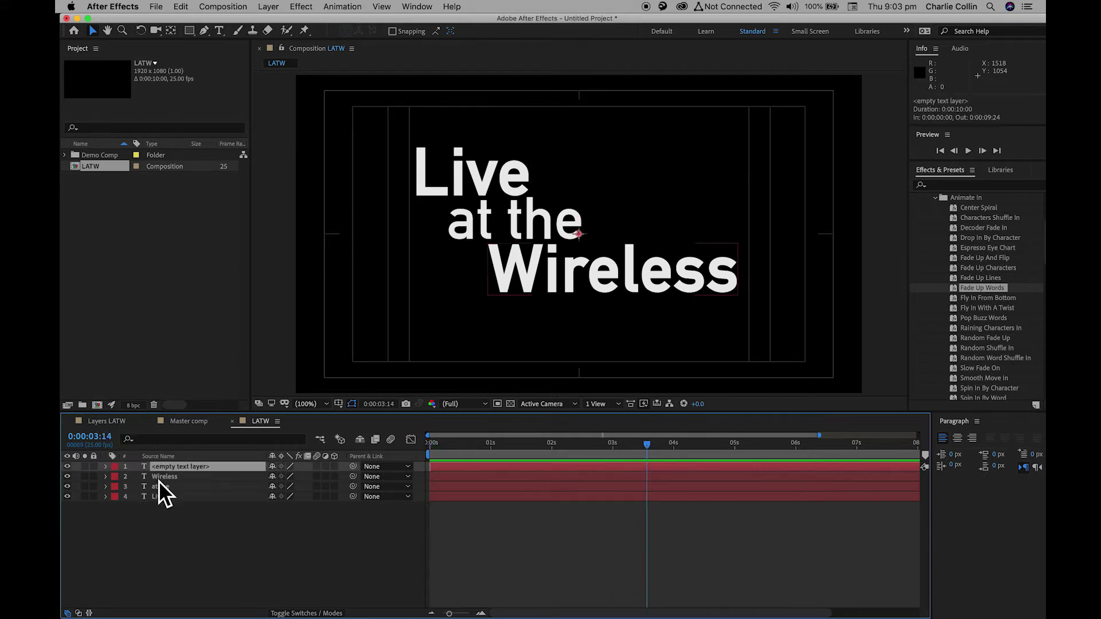
{"action": "key", "text": "Delete"}
Step: Apply the Fade Up Words preset to the "Live" layer at 0:00:03:14 and return the playhead to the start
{"action": "left_click", "coordinate": [161, 487]}
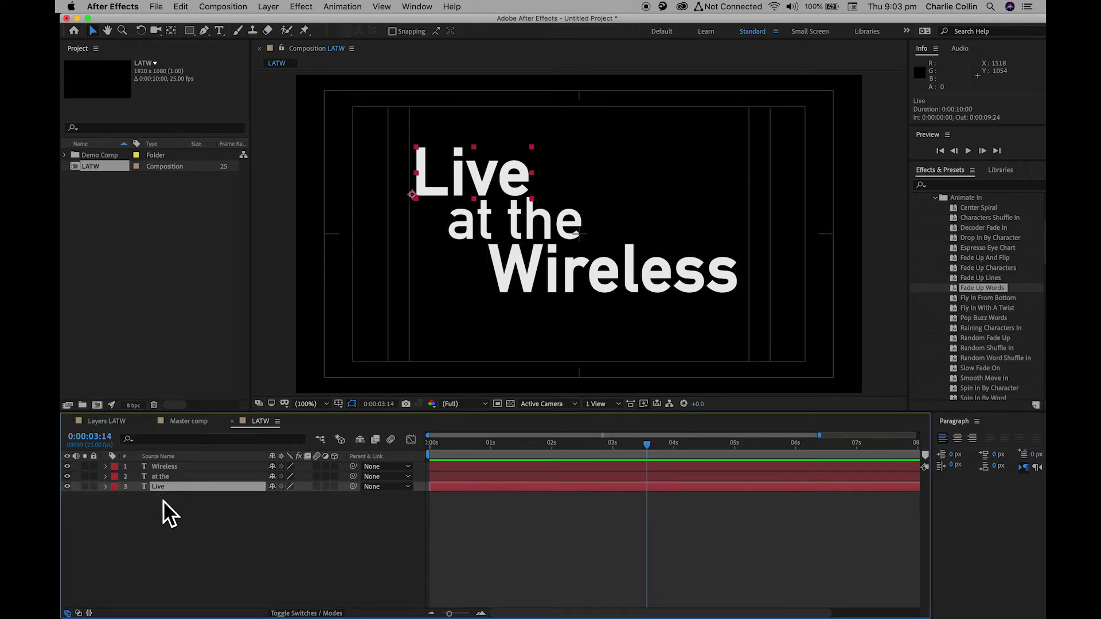
{"action": "double_click", "coordinate": [959, 289]}
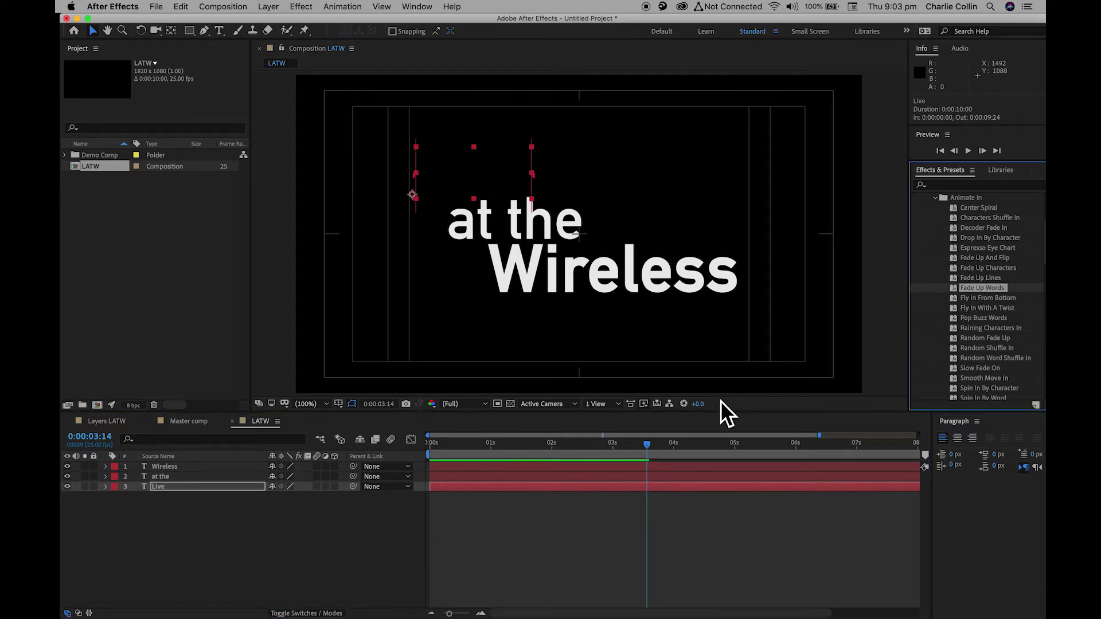
{"action": "left_click_drag", "start_coordinate": [646, 443], "coordinate": [385, 474]}
{"action": "left_click", "coordinate": [465, 519]}
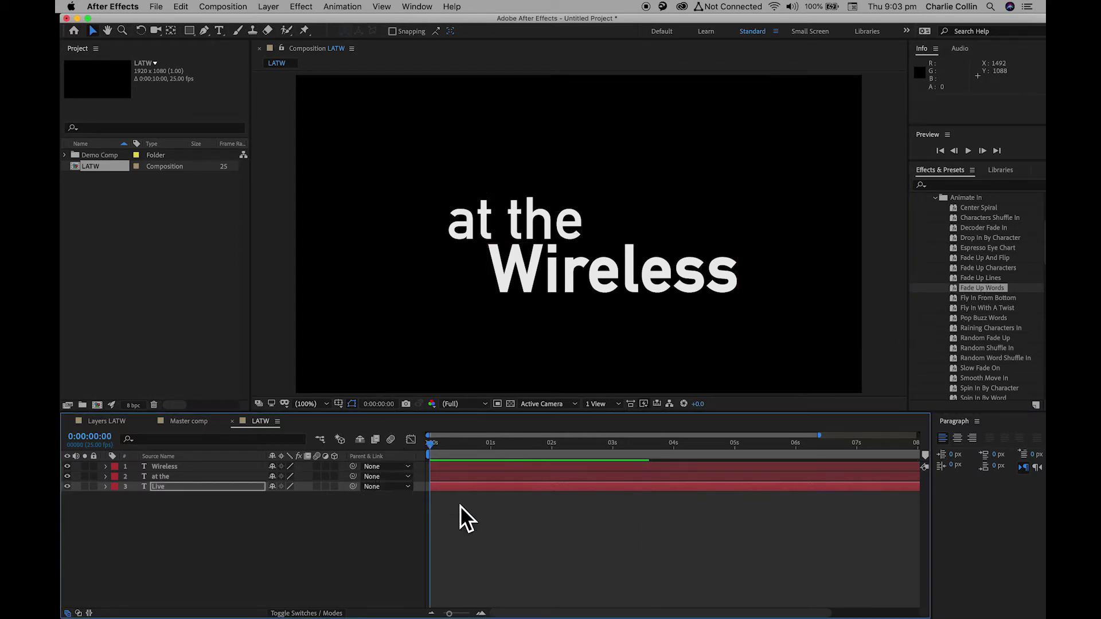
Step: Preview the Fade Up Words animation on the "Live" layer, and undo the preset
{"action": "key", "text": "space"}
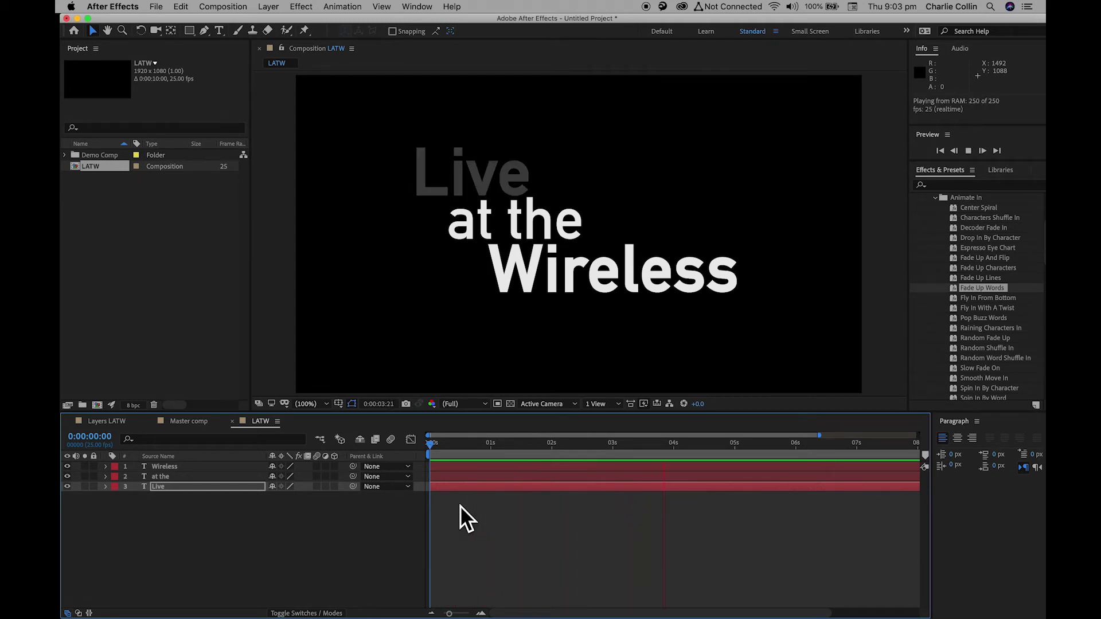
{"action": "key", "text": "space"}
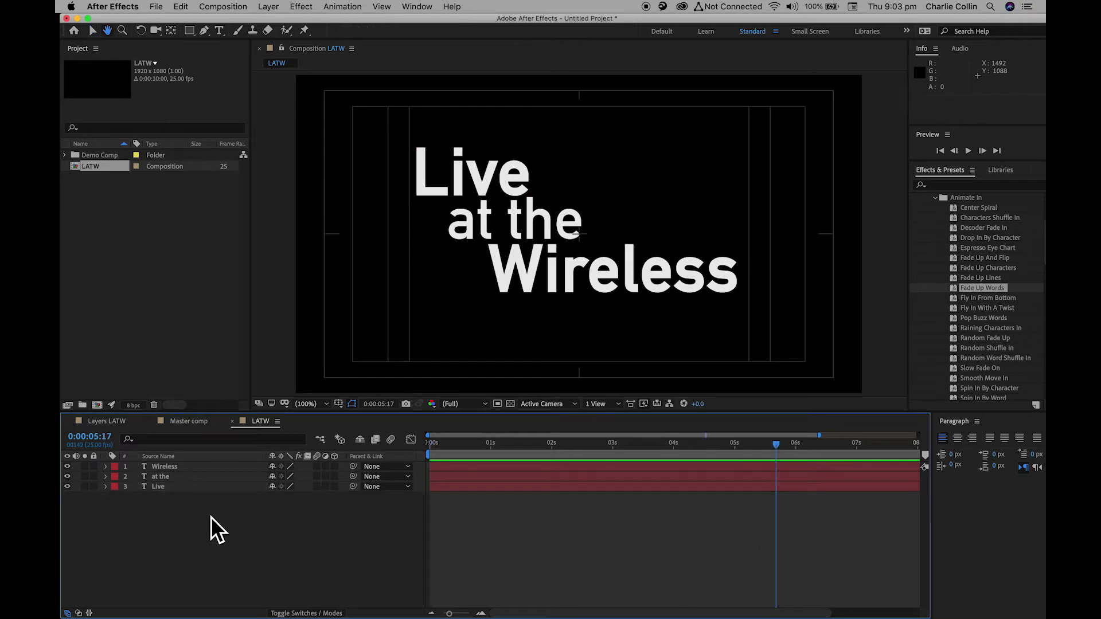
{"action": "left_click", "coordinate": [164, 487]}
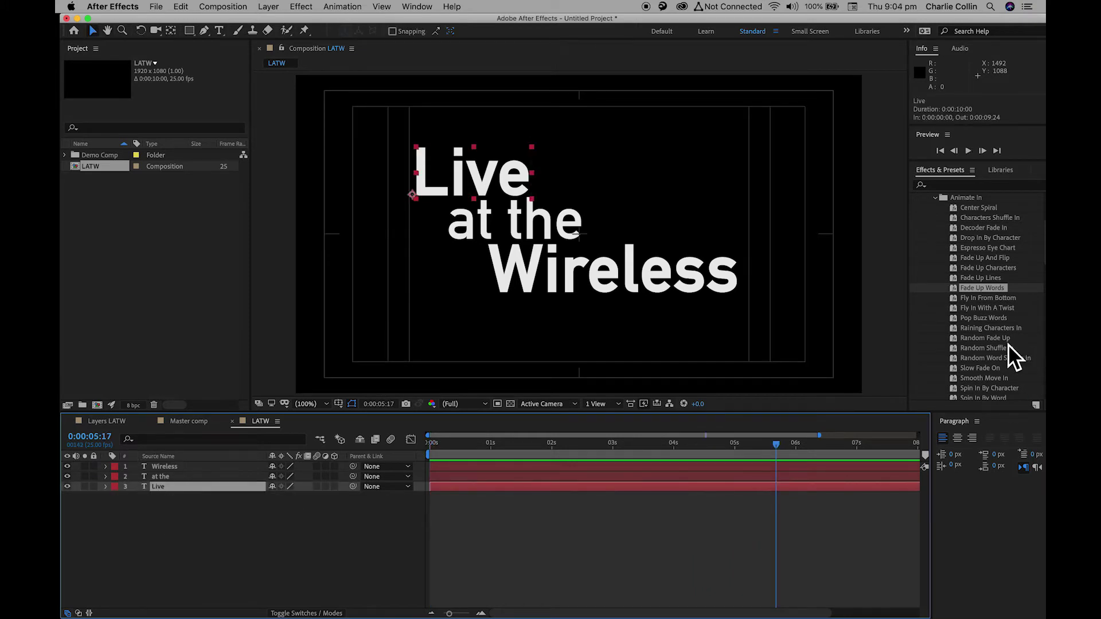
{"action": "key", "text": "super+z"}
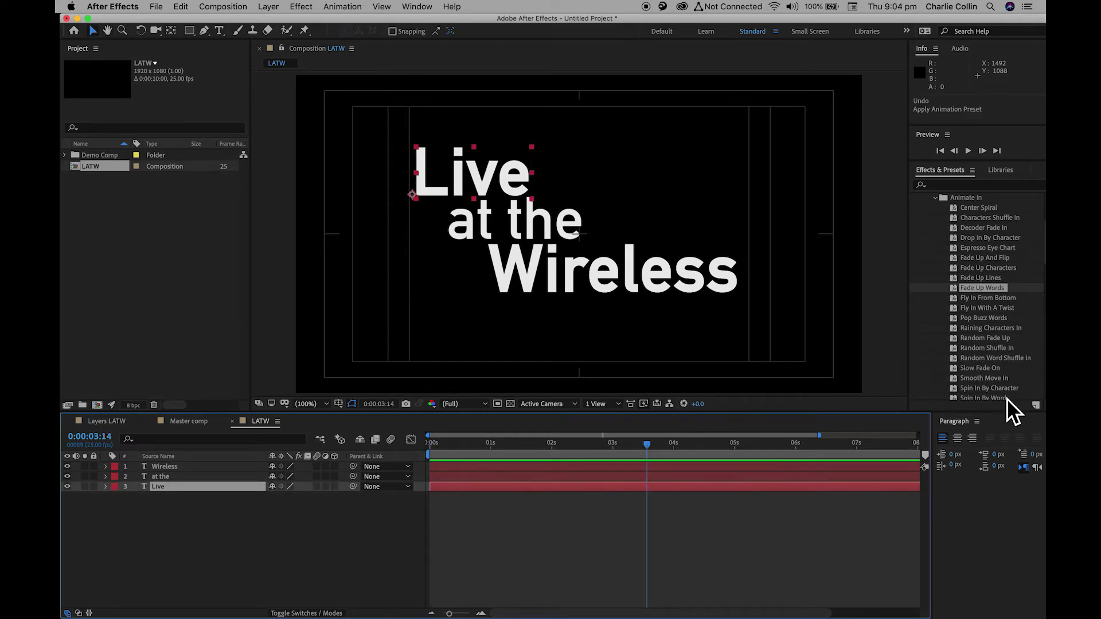
Step: Try the Spin In By Character preset on the "Live" layer at 0:00:03:14, preview the animation, and undo the preset
{"action": "left_click", "coordinate": [957, 390]}
{"action": "left_click_drag", "start_coordinate": [963, 405], "coordinate": [172, 487]}
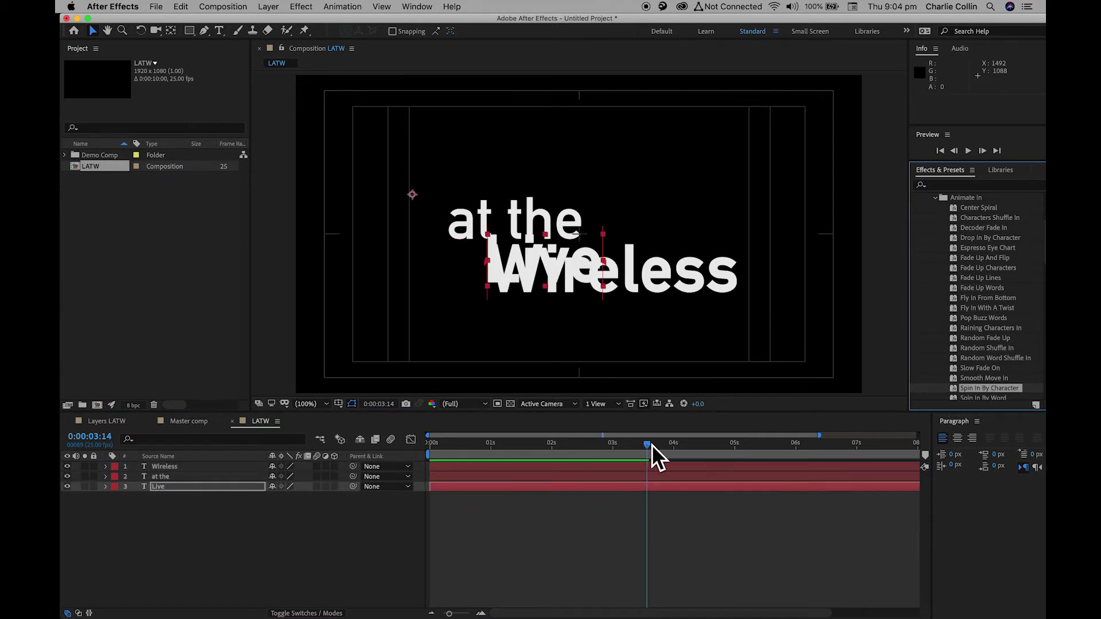
{"action": "left_click", "coordinate": [344, 450]}
{"action": "key", "text": "space"}
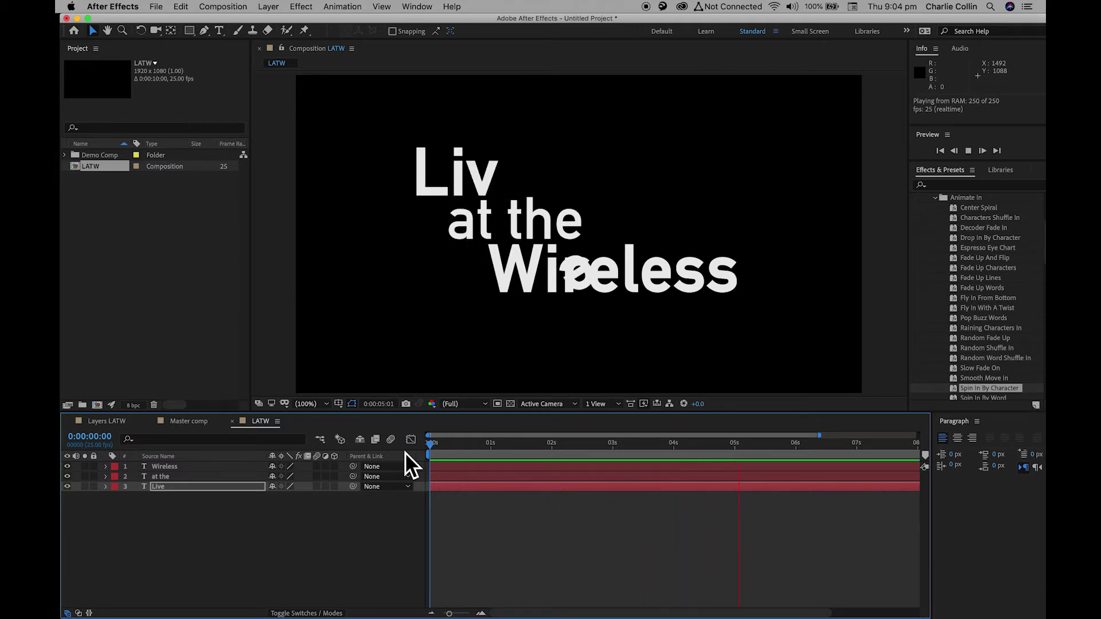
{"action": "key", "text": "cmd+z"}
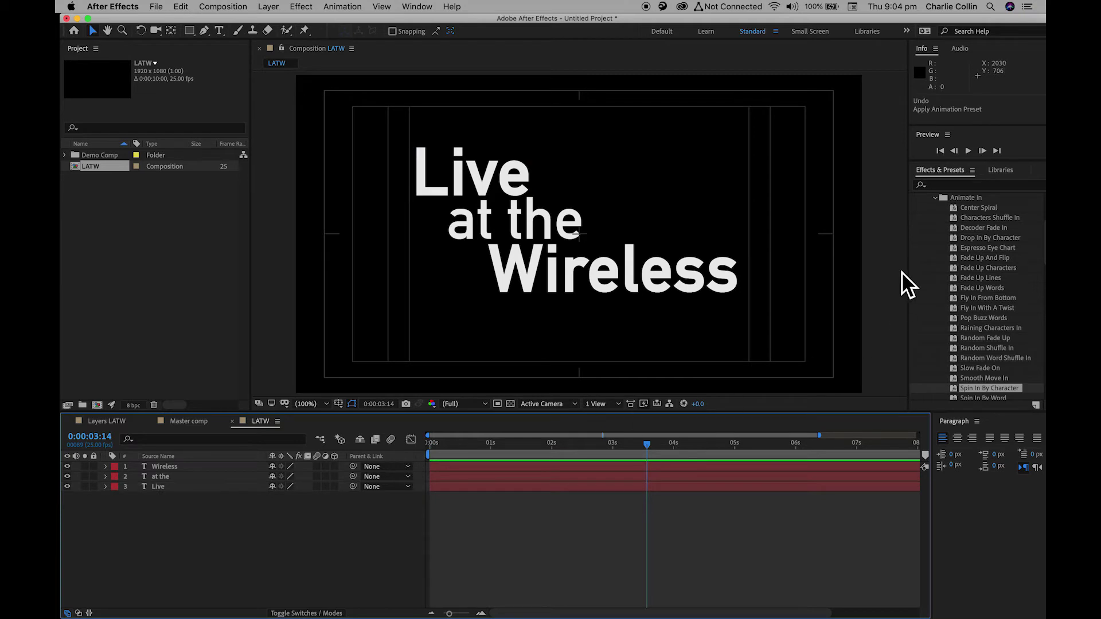
Step: Try adding the Wheatfield preset from the Organic text presets at 0:00:02:00 without a selected layer, and undo it
{"action": "left_click", "coordinate": [936, 198]}
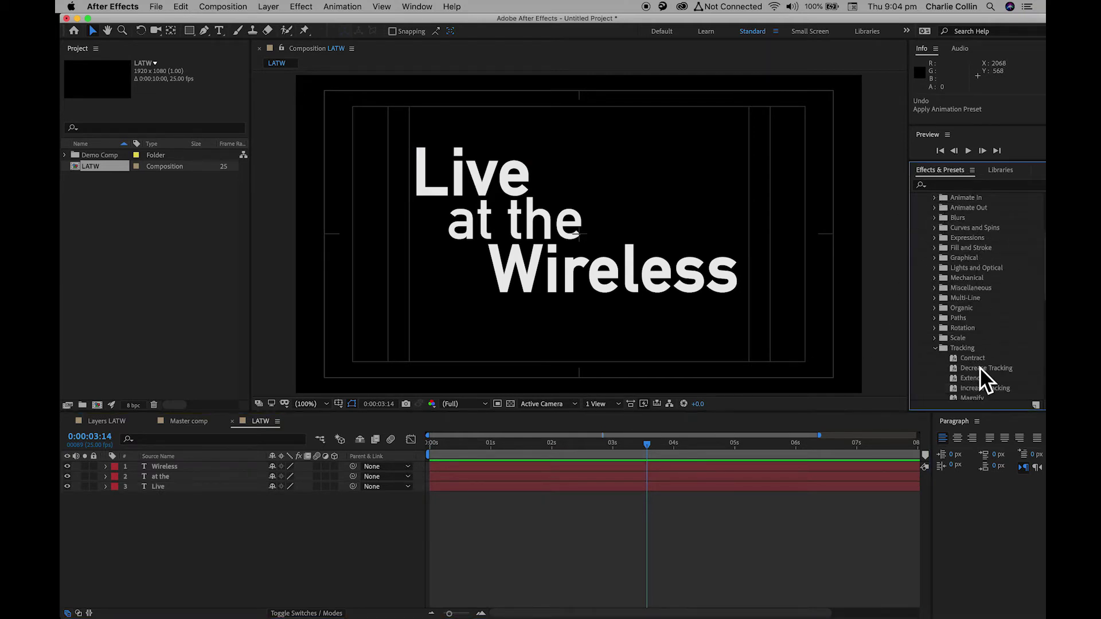
{"action": "left_click", "coordinate": [936, 308]}
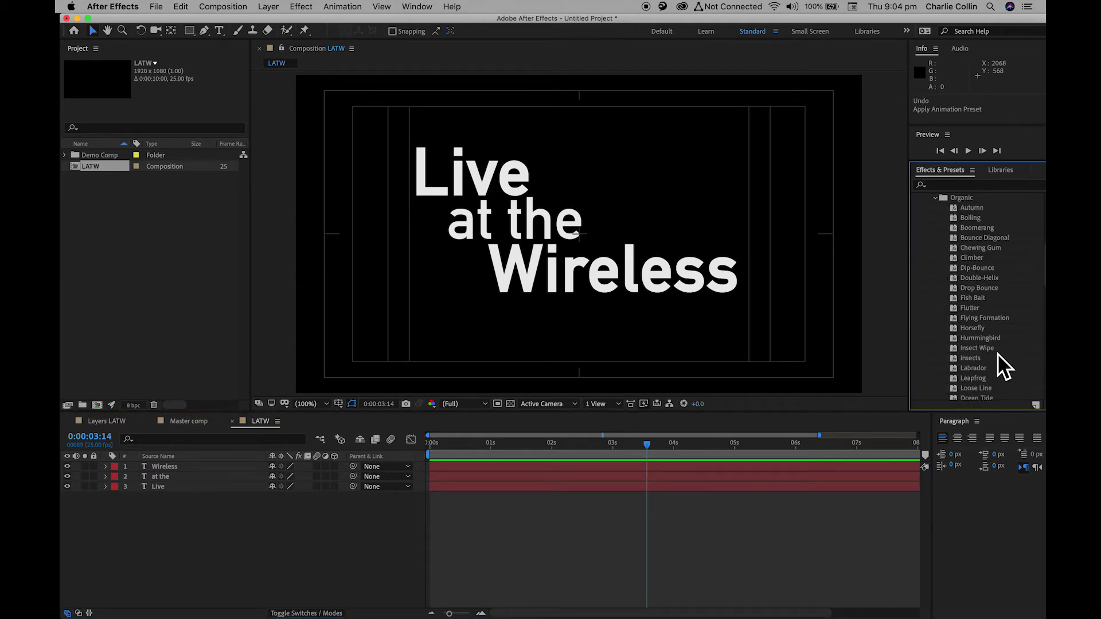
{"action": "scroll", "coordinate": [1003, 316], "scroll_direction": "down", "scroll_amount": 10}
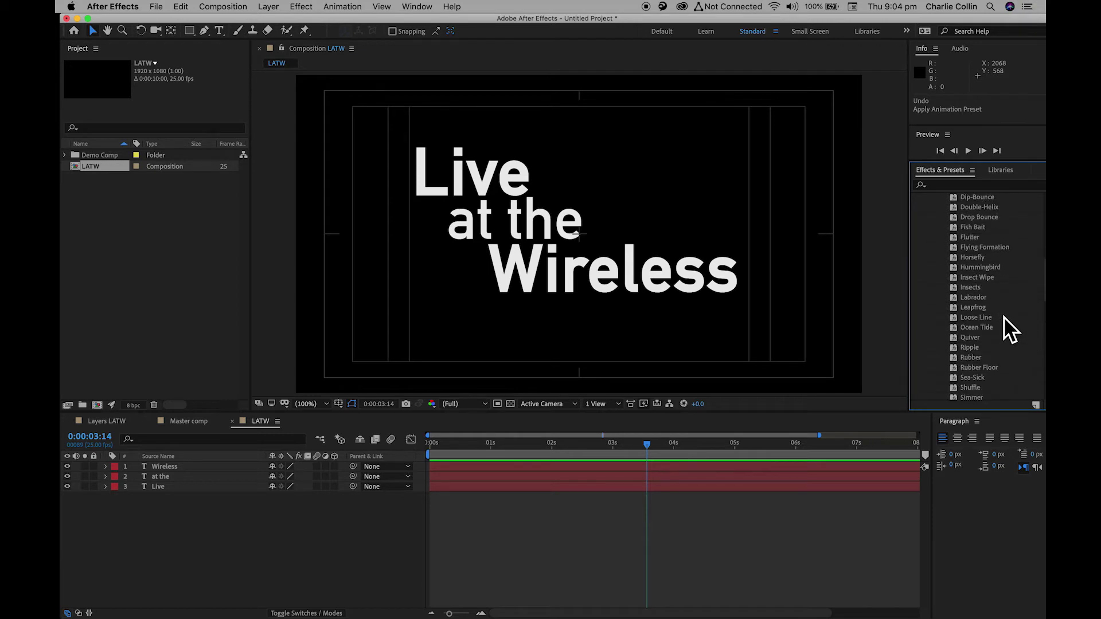
{"action": "left_click", "coordinate": [974, 296]}
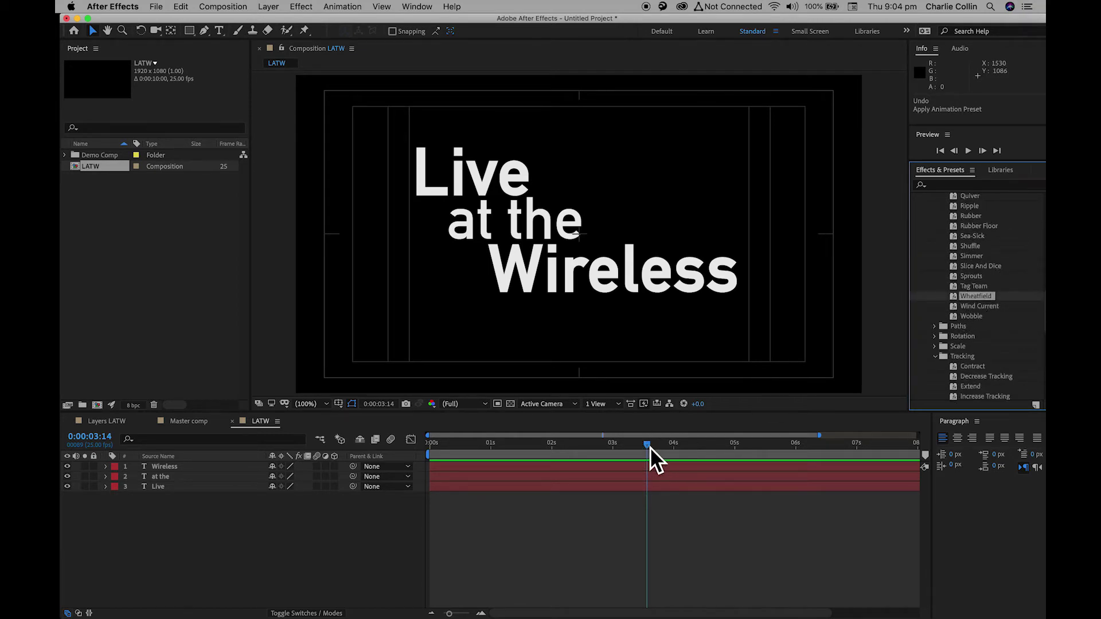
{"action": "left_click_drag", "start_coordinate": [649, 446], "coordinate": [555, 452]}
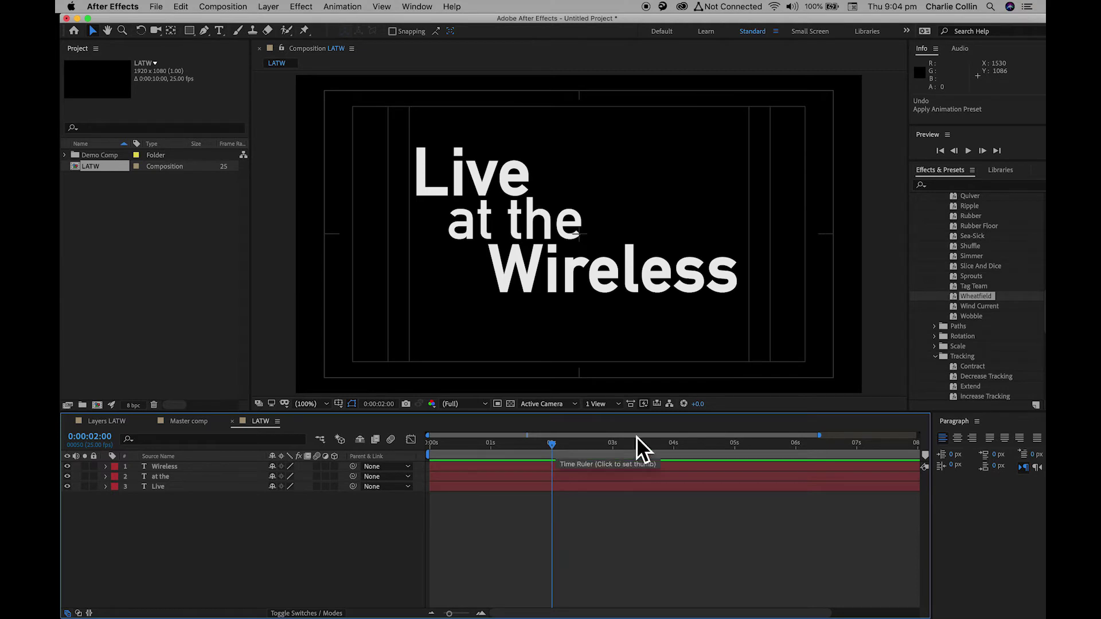
{"action": "double_click", "coordinate": [957, 299]}
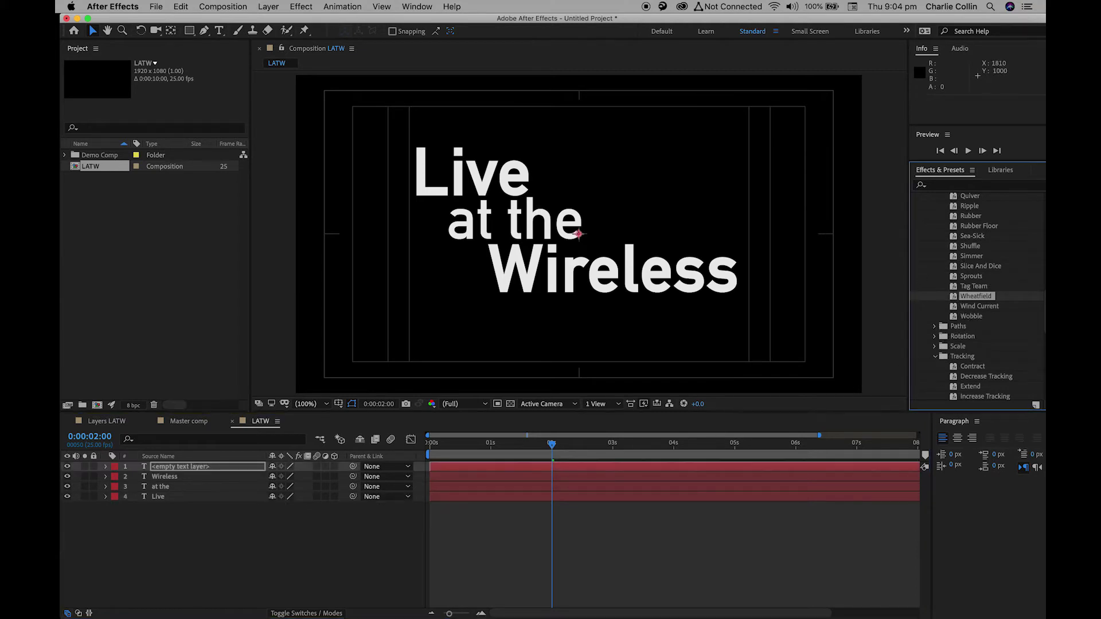
{"action": "key", "text": "super+z"}
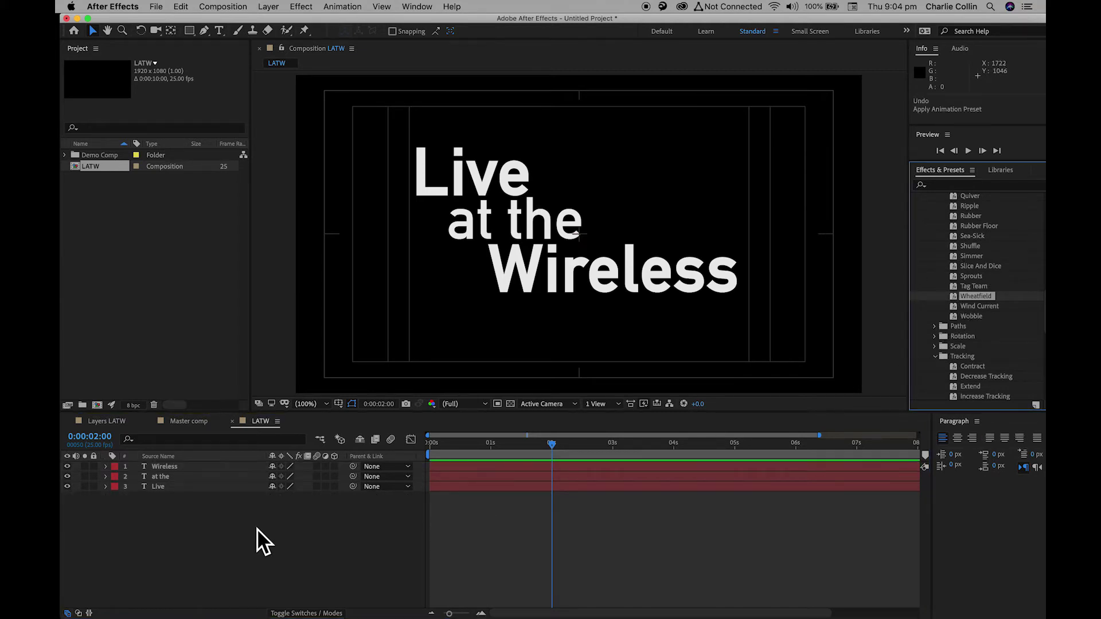
Step: Try the Wheatfield preset on the "Live" layer at 0:00:02:00, preview the animation from the start, and undo the preset
{"action": "left_click", "coordinate": [180, 490]}
{"action": "double_click", "coordinate": [958, 301]}
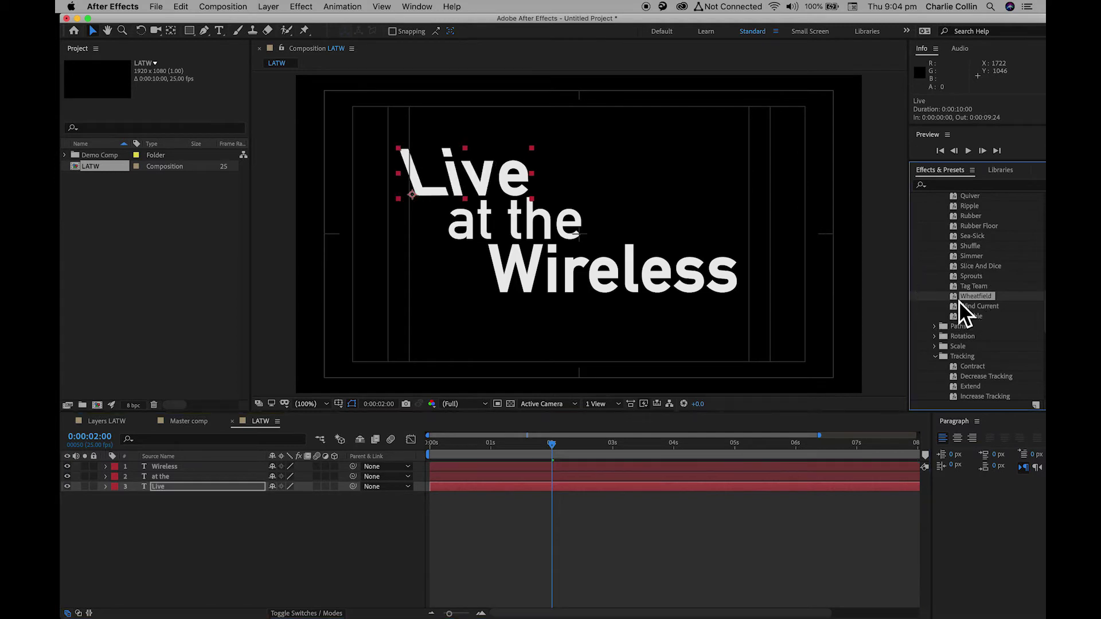
{"action": "left_click", "coordinate": [556, 447]}
{"action": "key", "text": "Home"}
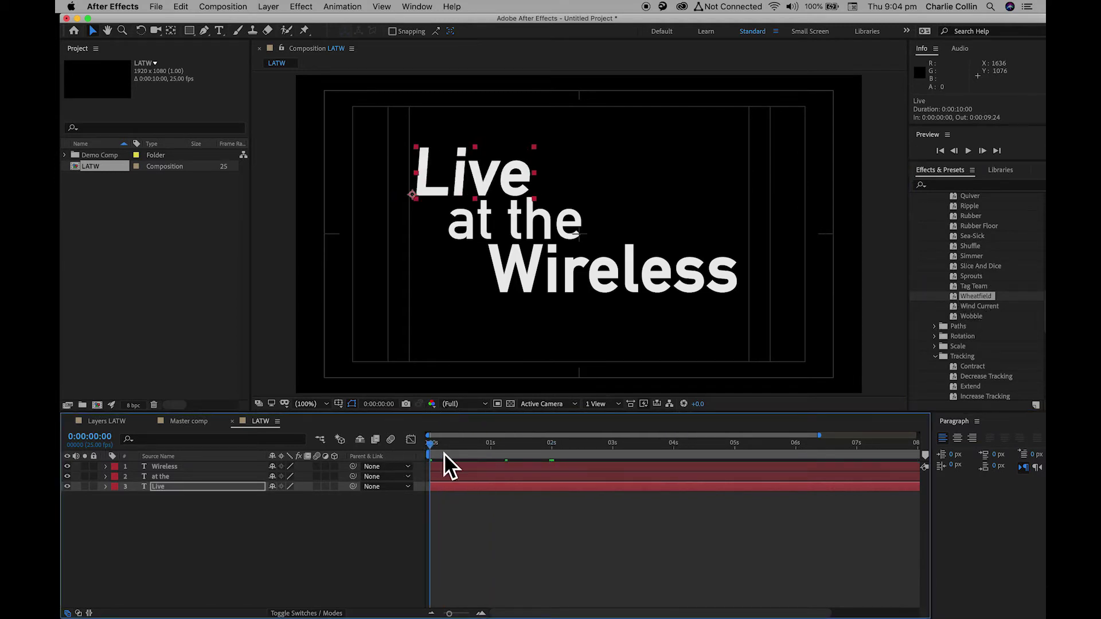
{"action": "key", "text": "space"}
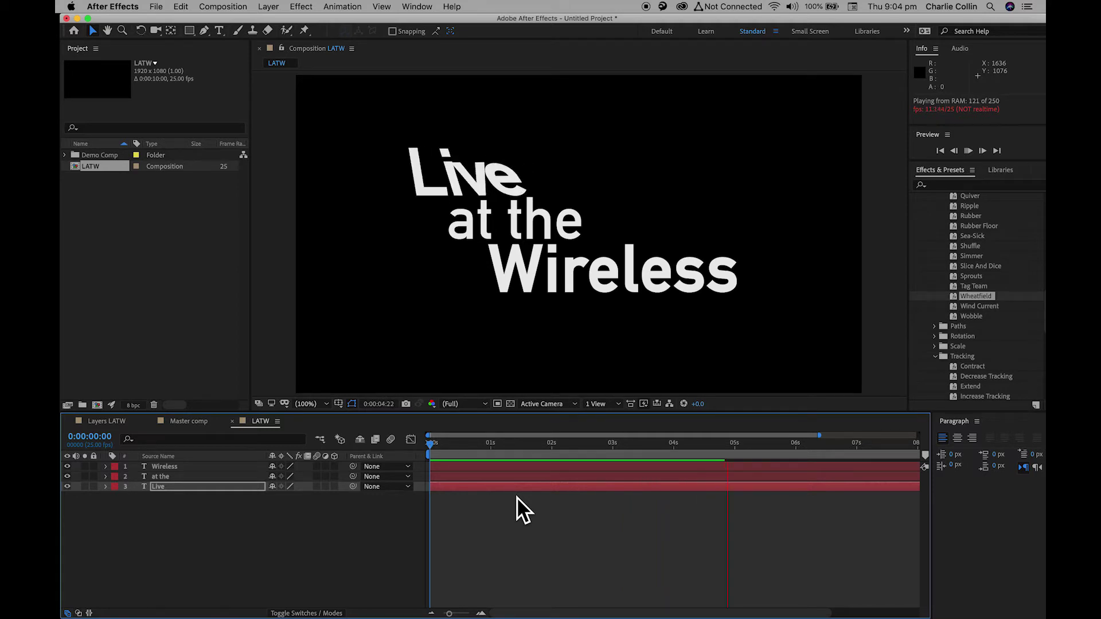
{"action": "key", "text": "space"}
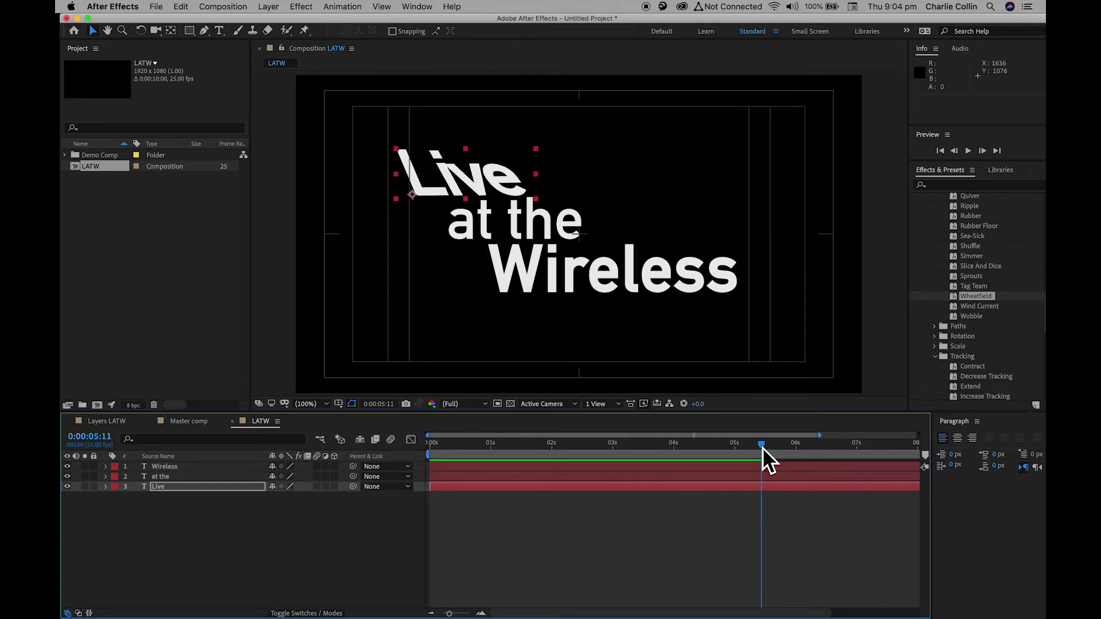
{"action": "key", "text": "Home"}
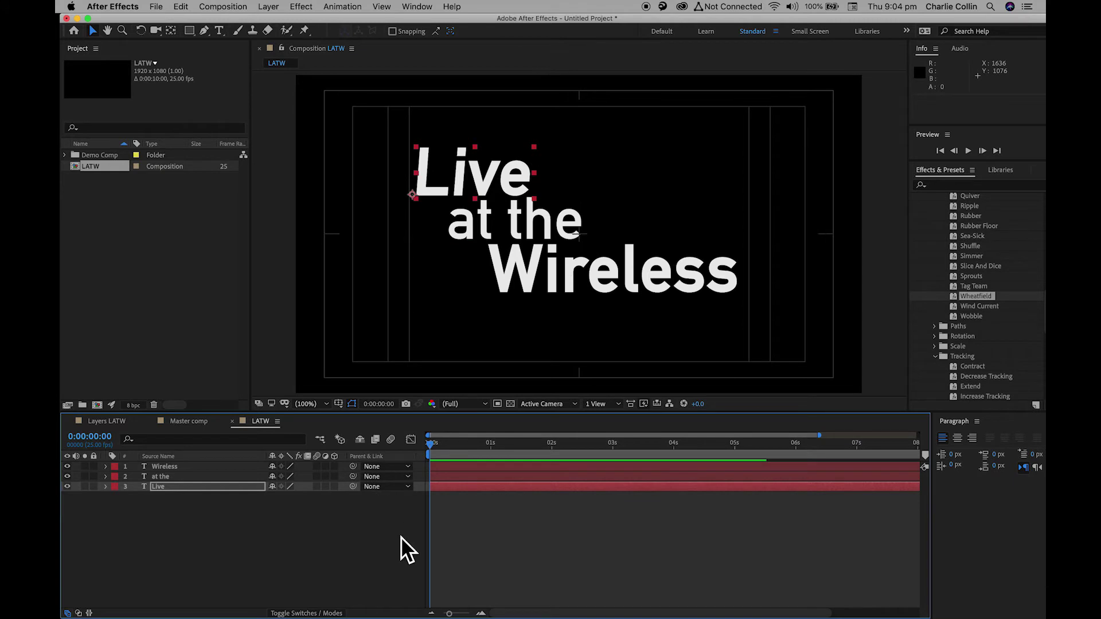
{"action": "key", "text": "space"}
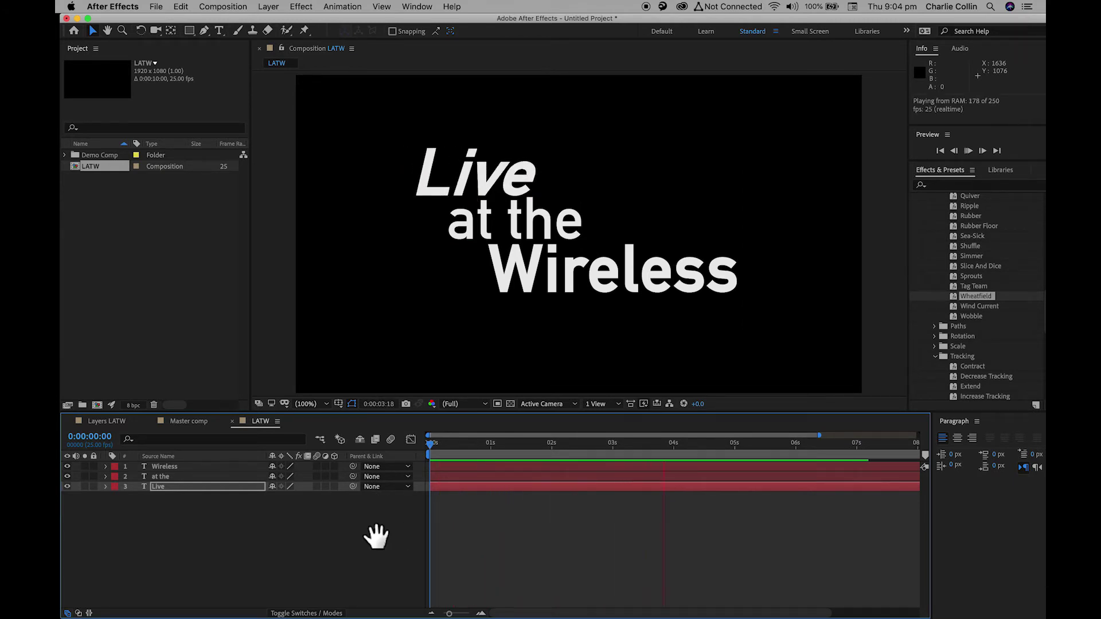
{"action": "left_click", "coordinate": [193, 528]}
{"action": "key", "text": "super+z"}
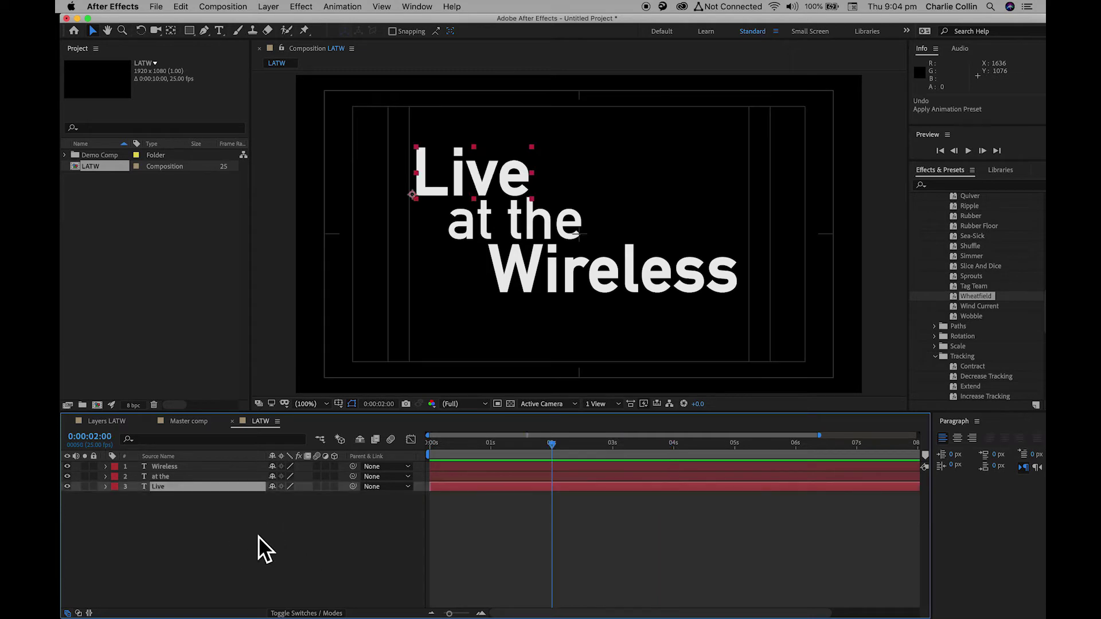
Step: Apply the Spasm preset from the Tracking text presets to the "Live" layer at 0:00:00:00
{"action": "left_click", "coordinate": [160, 488]}
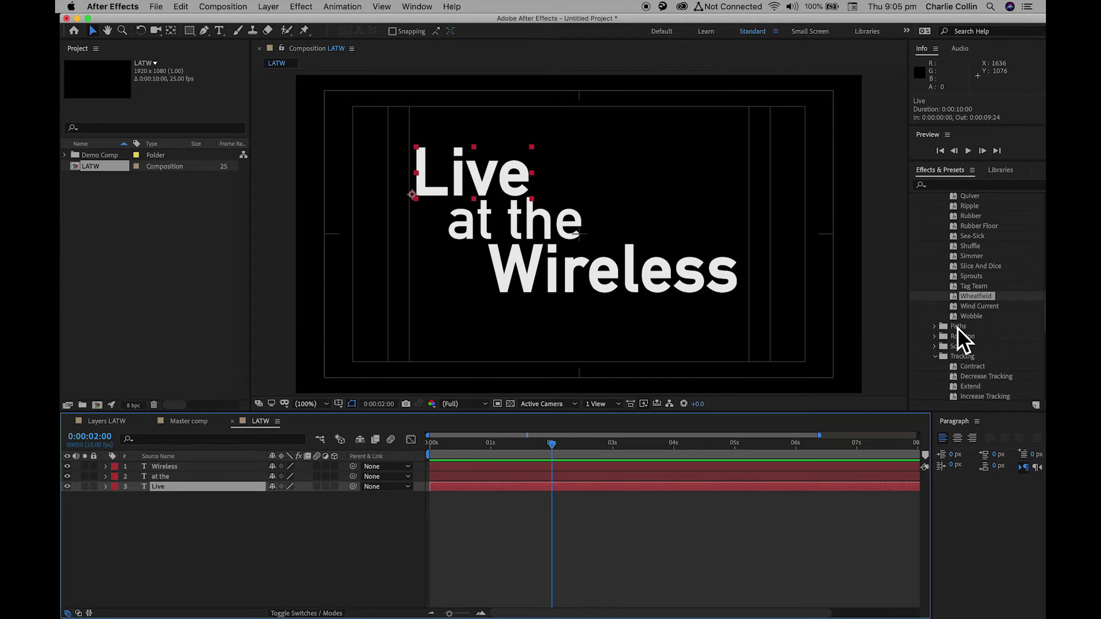
{"action": "scroll", "coordinate": [956, 330], "scroll_direction": "up", "scroll_amount": 10}
{"action": "left_click", "coordinate": [937, 332]}
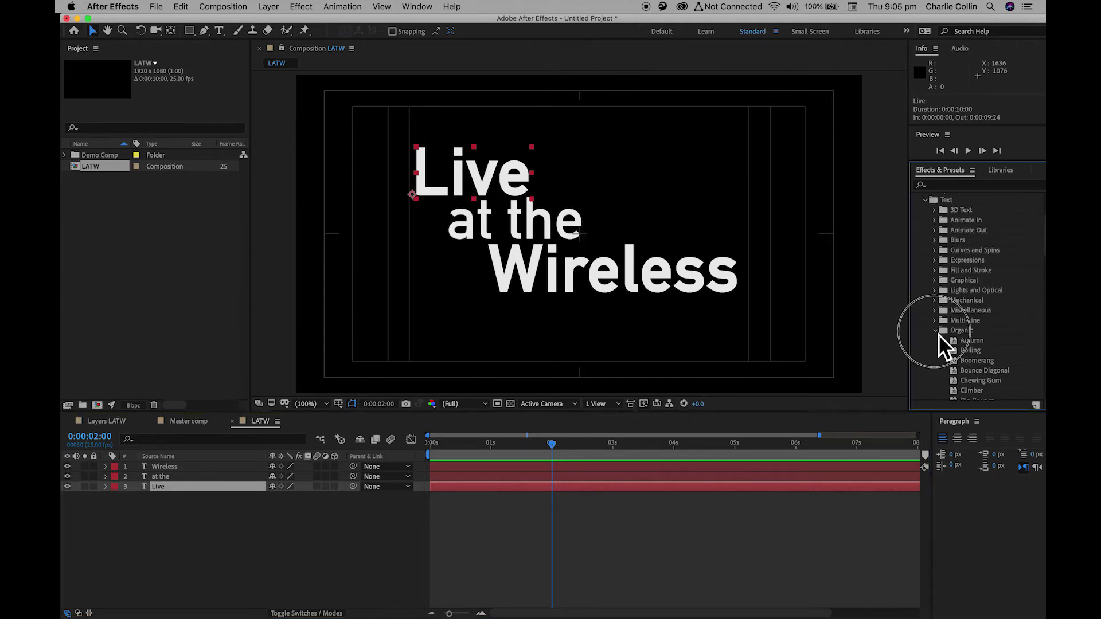
{"action": "scroll", "coordinate": [968, 360], "scroll_direction": "down", "scroll_amount": 5}
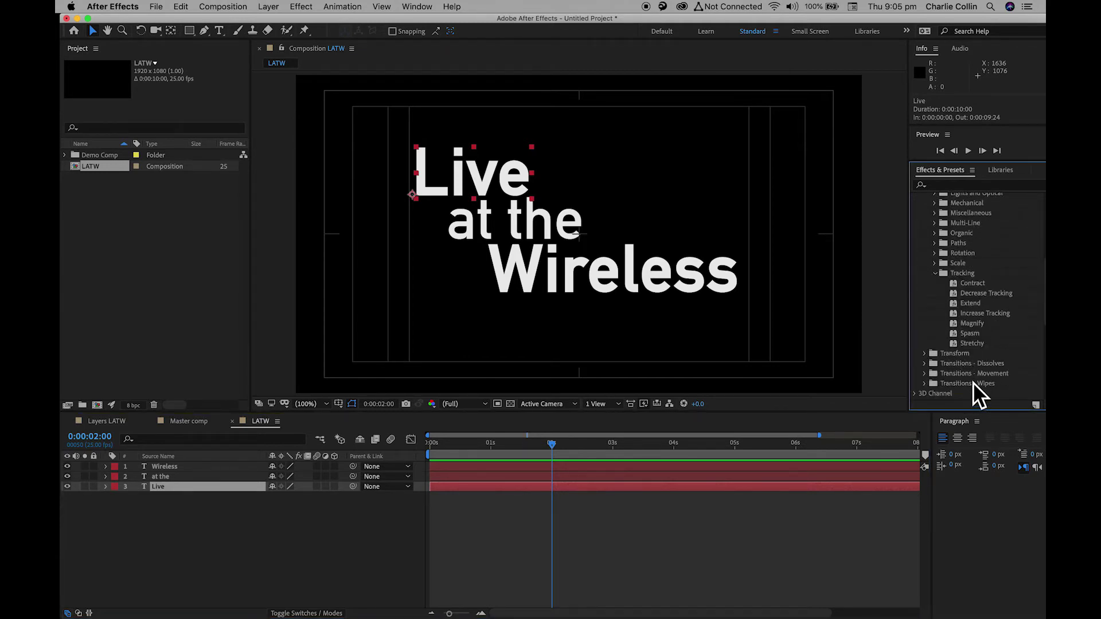
{"action": "left_click", "coordinate": [978, 336]}
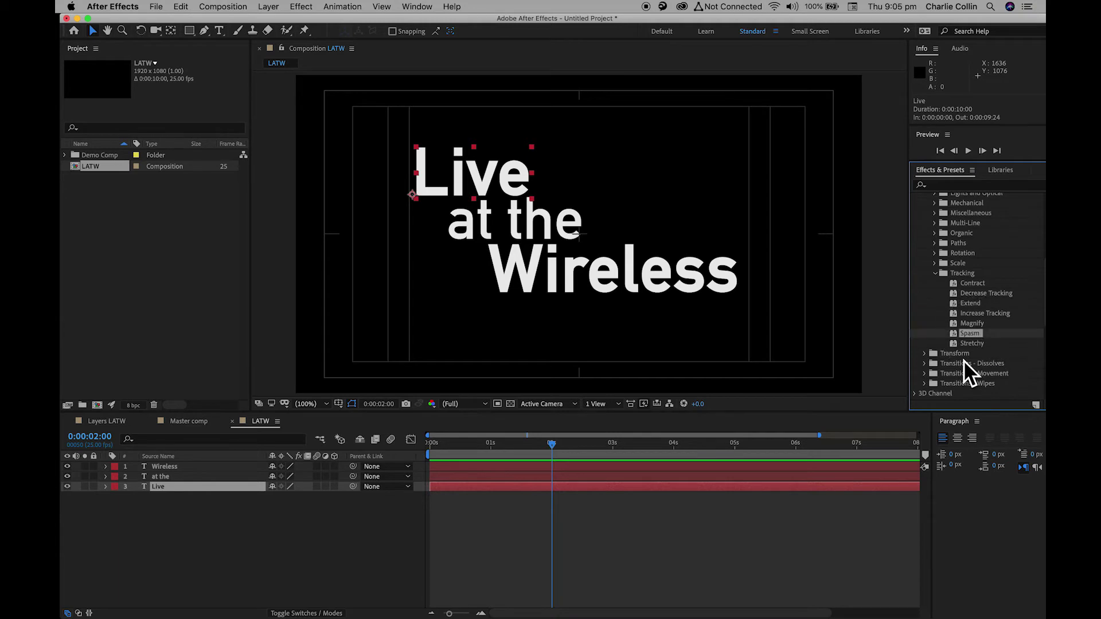
{"action": "left_click_drag", "start_coordinate": [552, 450], "coordinate": [361, 435]}
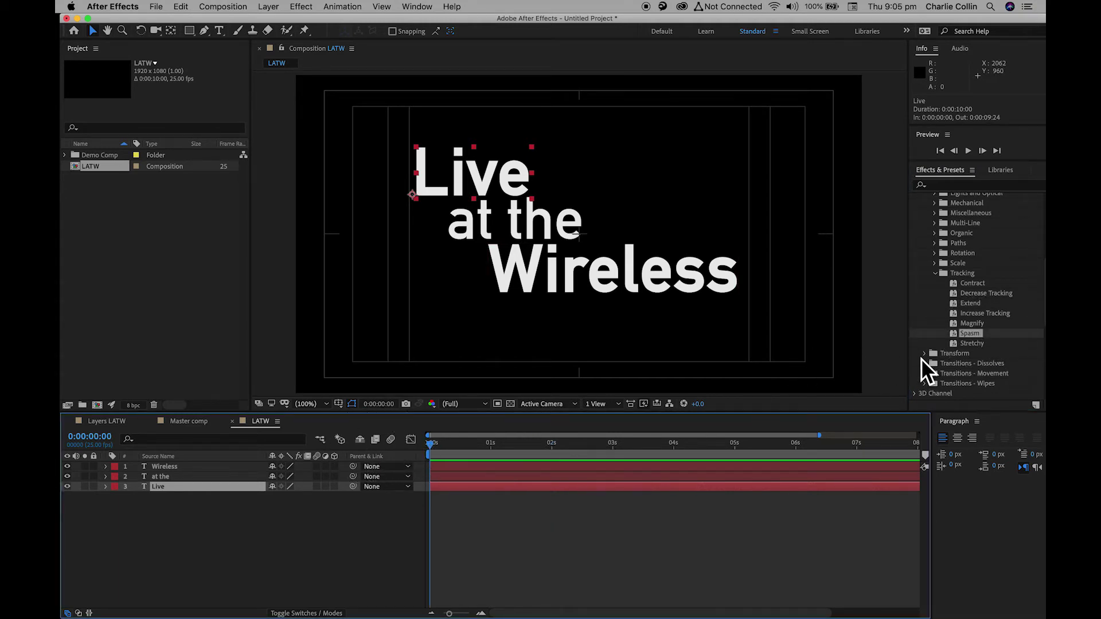
{"action": "left_click_drag", "start_coordinate": [955, 338], "coordinate": [170, 488]}
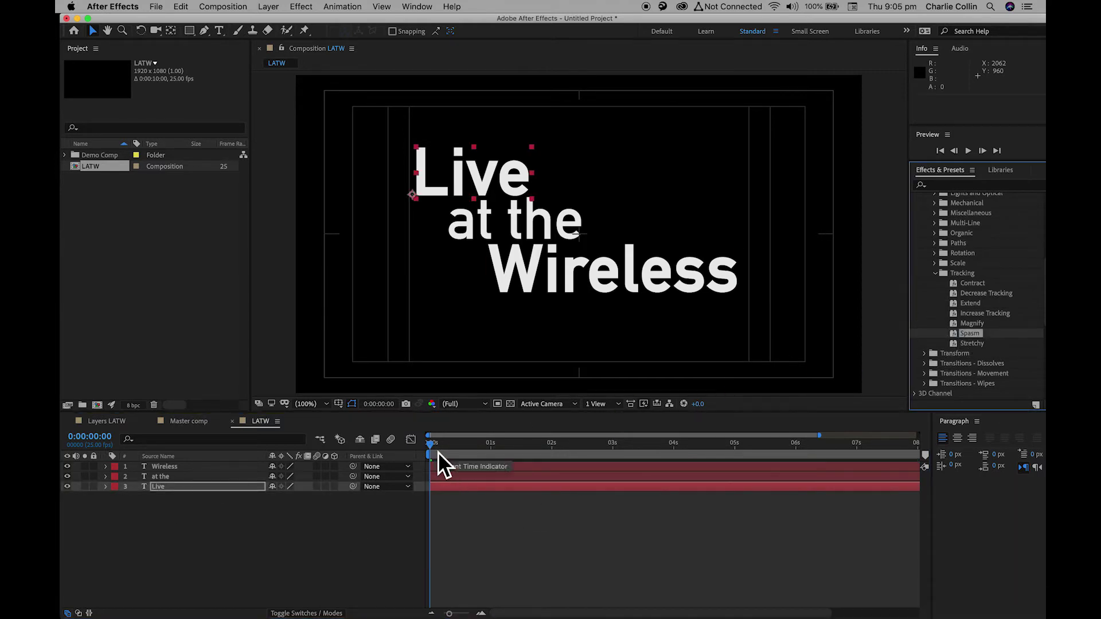
Step: Preview the Spasm animation several times from the start of the composition, and deselect the "Live" layer
{"action": "key", "text": "space"}
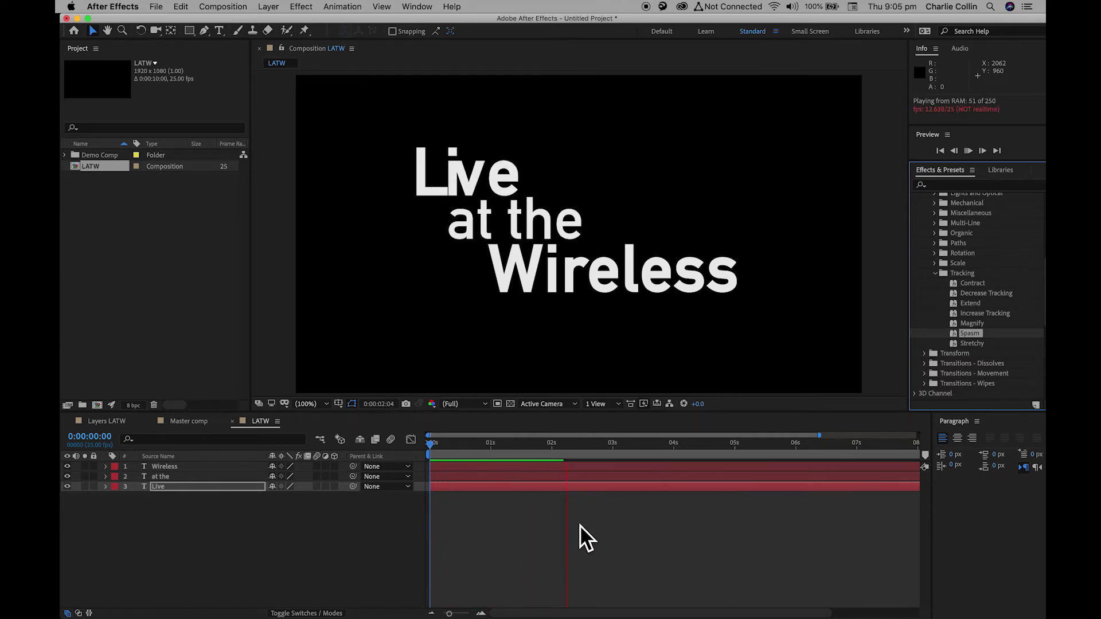
{"action": "key", "text": "space"}
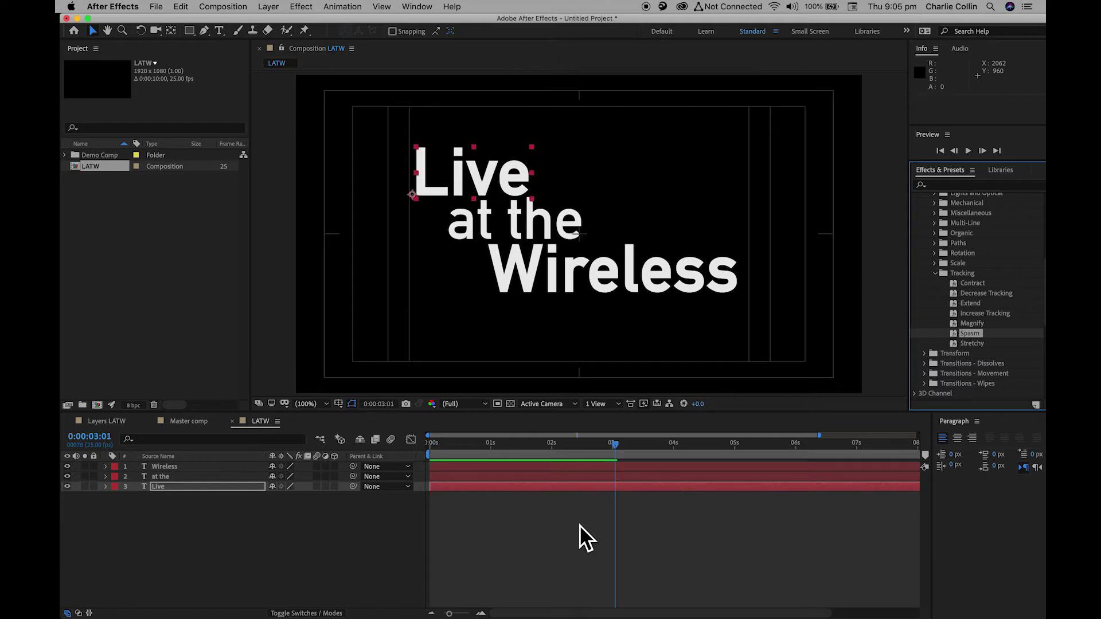
{"action": "left_click", "coordinate": [582, 457]}
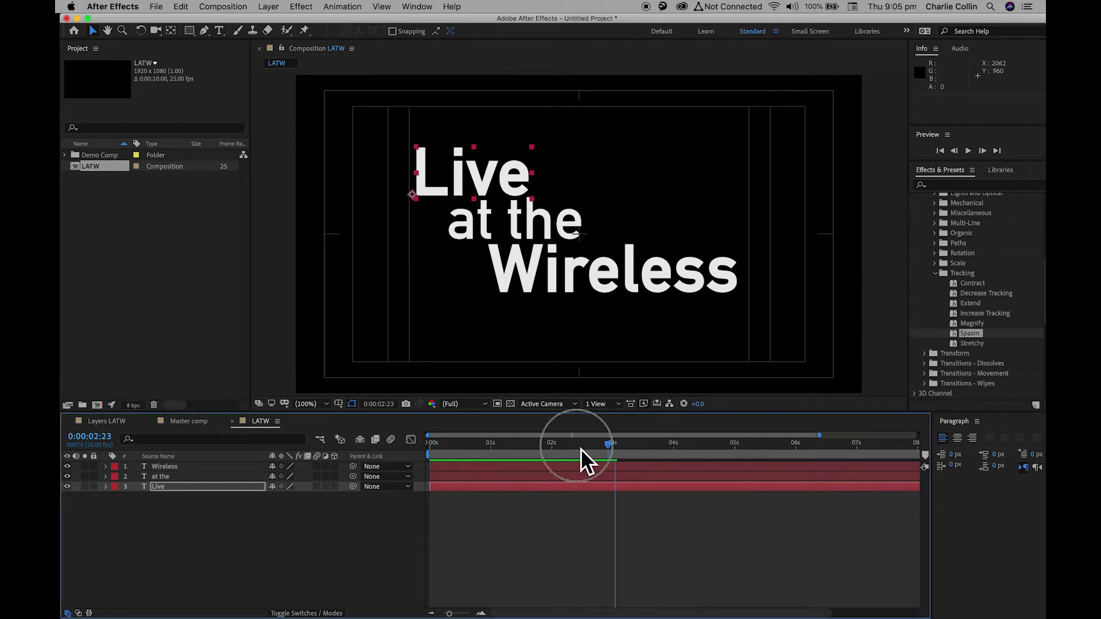
{"action": "key", "text": "Home"}
{"action": "key", "text": "space"}
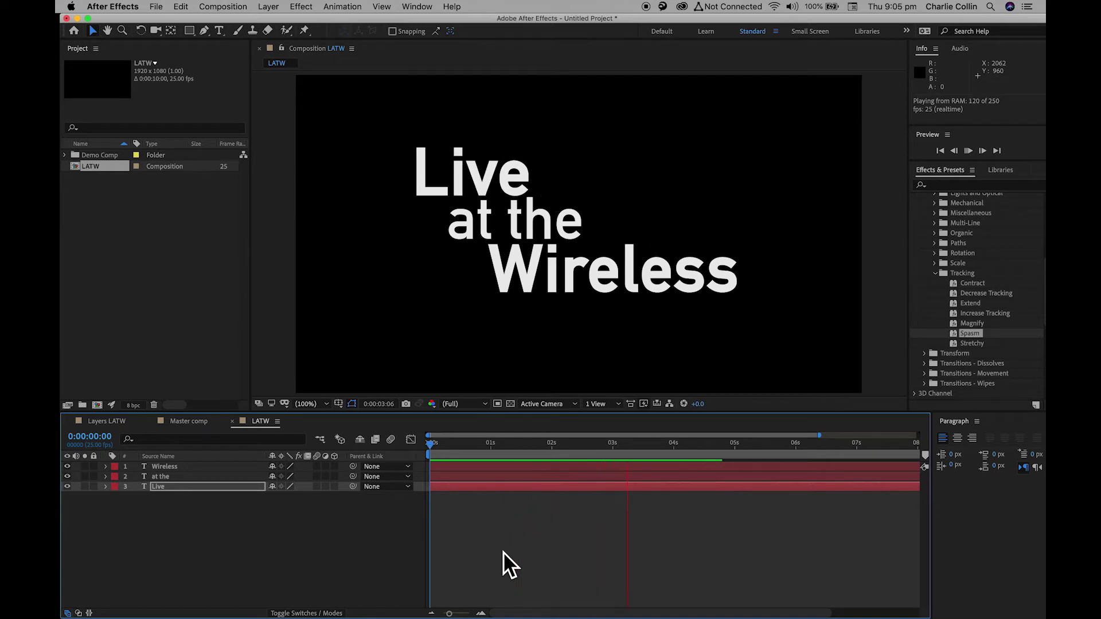
{"action": "left_click_drag", "start_coordinate": [665, 453], "coordinate": [532, 457]}
{"action": "key", "text": "Home"}
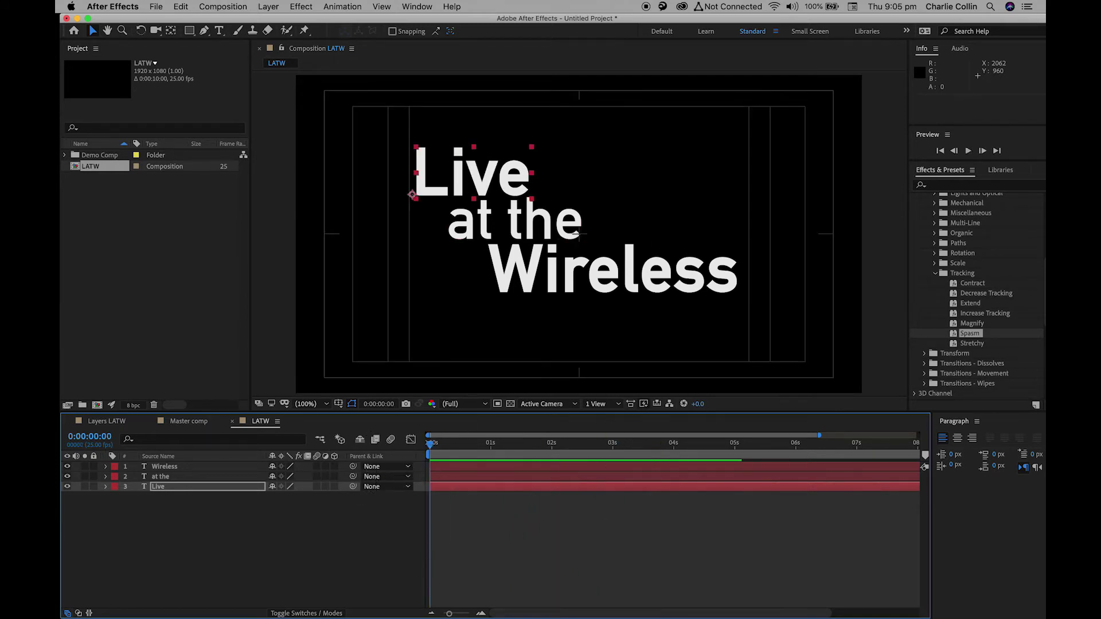
{"action": "key", "text": "space"}
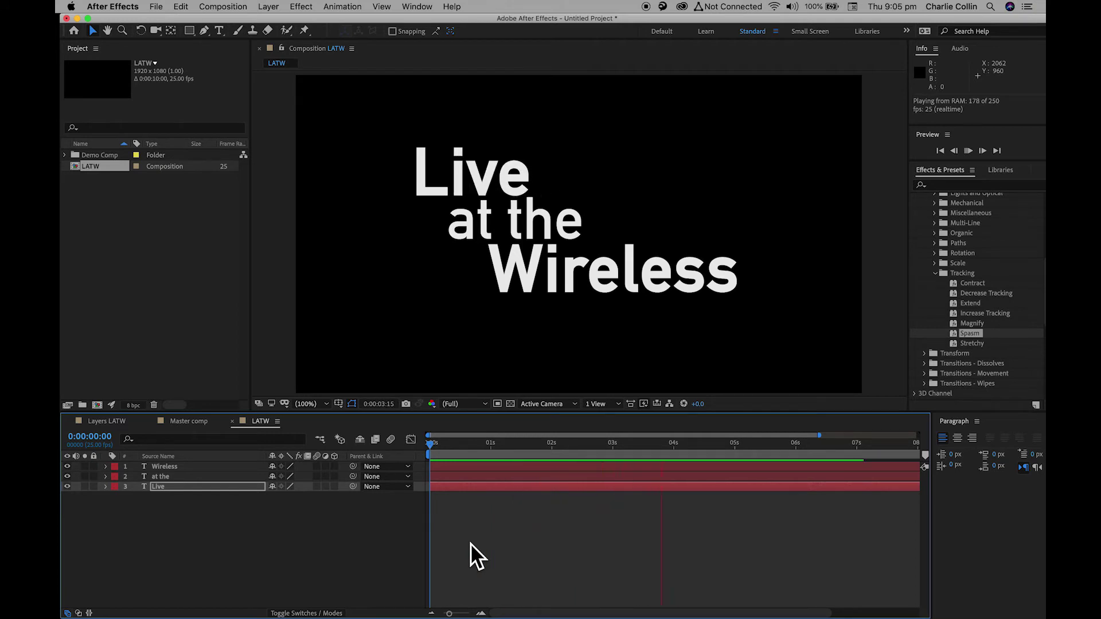
{"action": "key", "text": "space"}
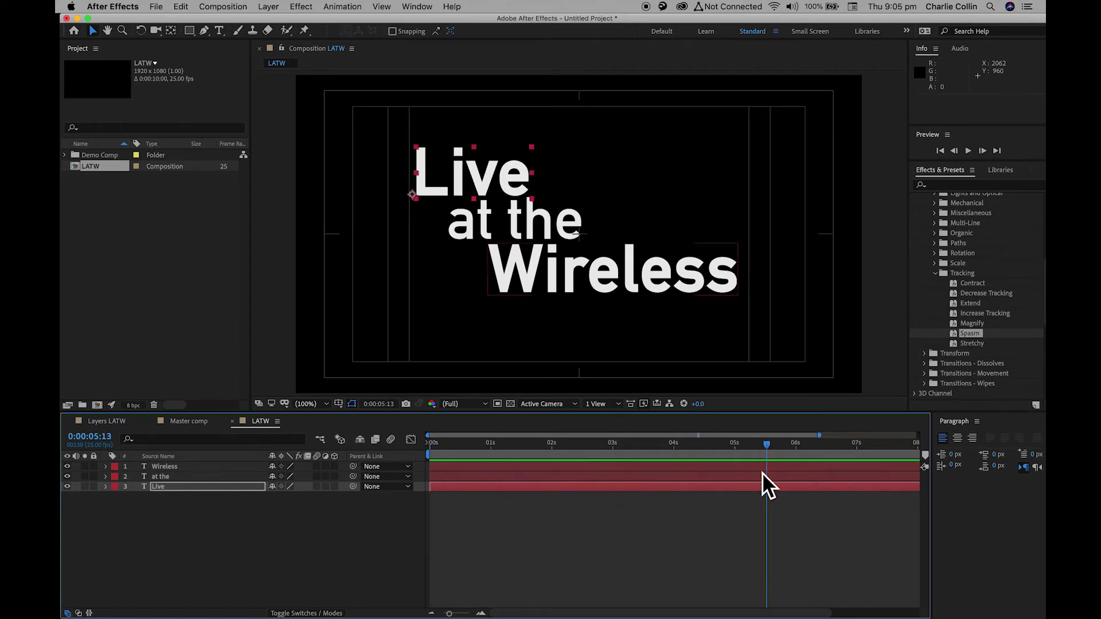
{"action": "left_click", "coordinate": [184, 583]}
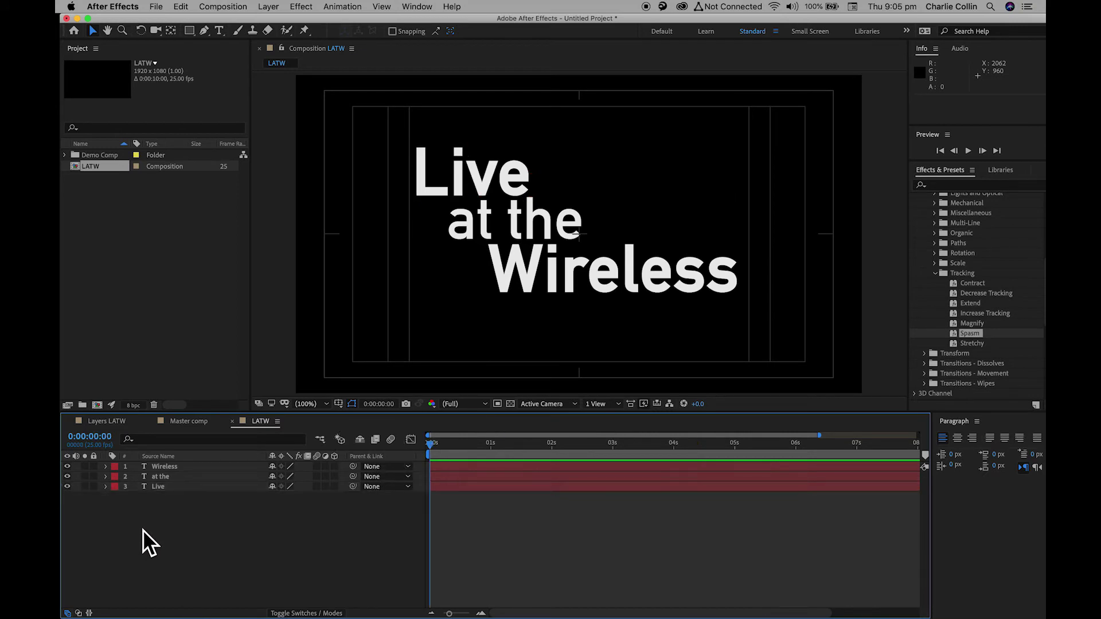
Step: Expand the "Live" layer's text animator and set its Tracking Amount to 20
{"action": "left_click", "coordinate": [106, 487]}
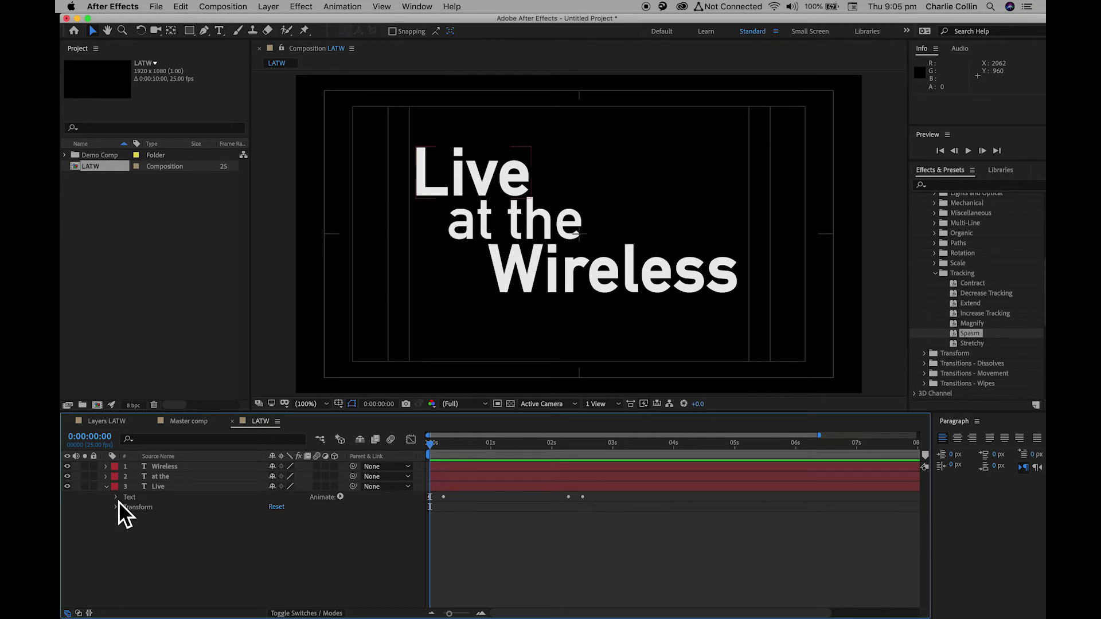
{"action": "left_click", "coordinate": [117, 498]}
{"action": "left_click", "coordinate": [168, 540]}
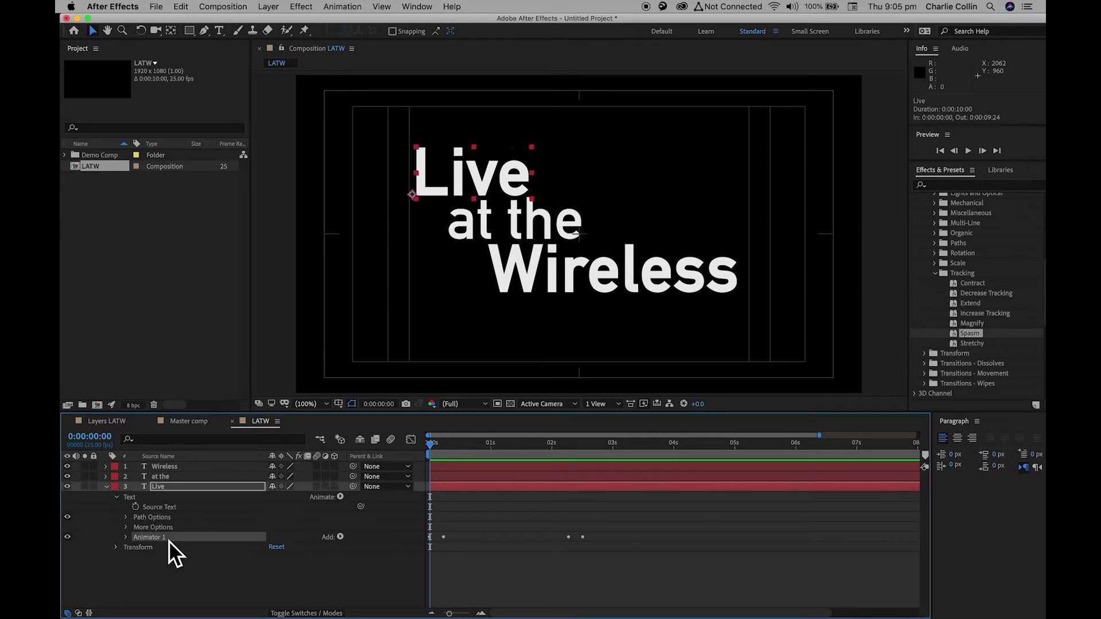
{"action": "left_click", "coordinate": [127, 539]}
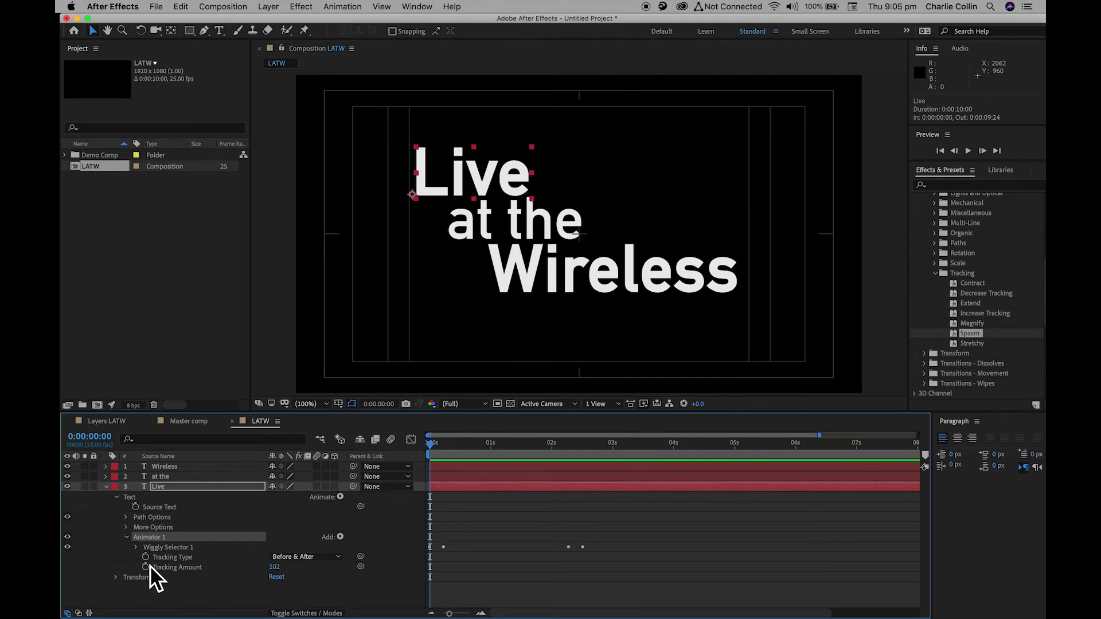
{"action": "left_click", "coordinate": [138, 549]}
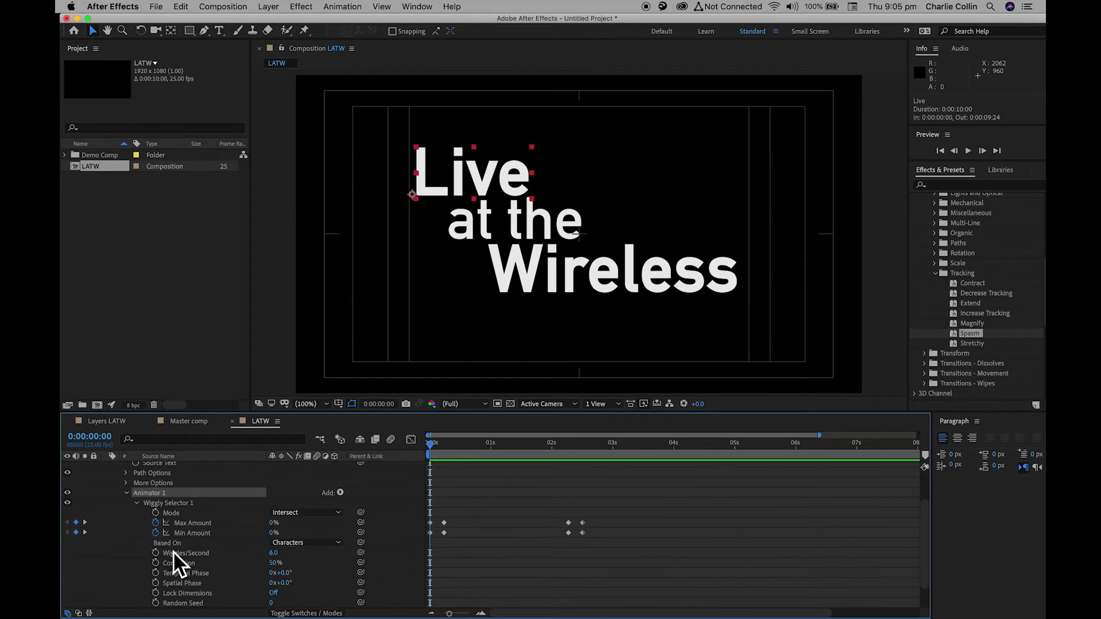
{"action": "left_click", "coordinate": [141, 507]}
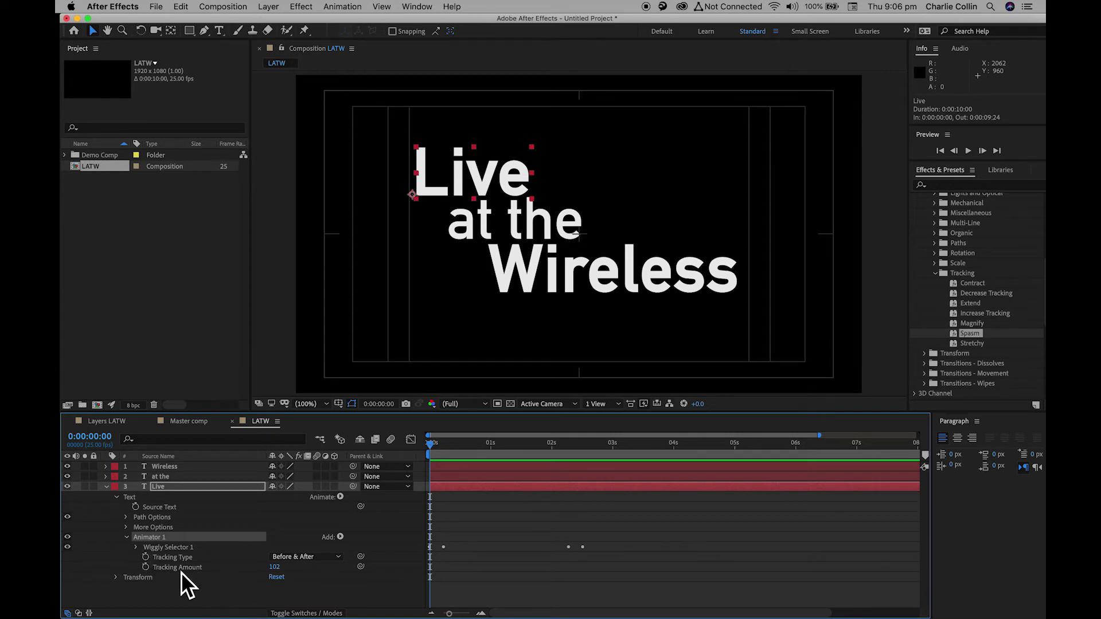
{"action": "left_click", "coordinate": [273, 567]}
{"action": "key", "text": "Return"}
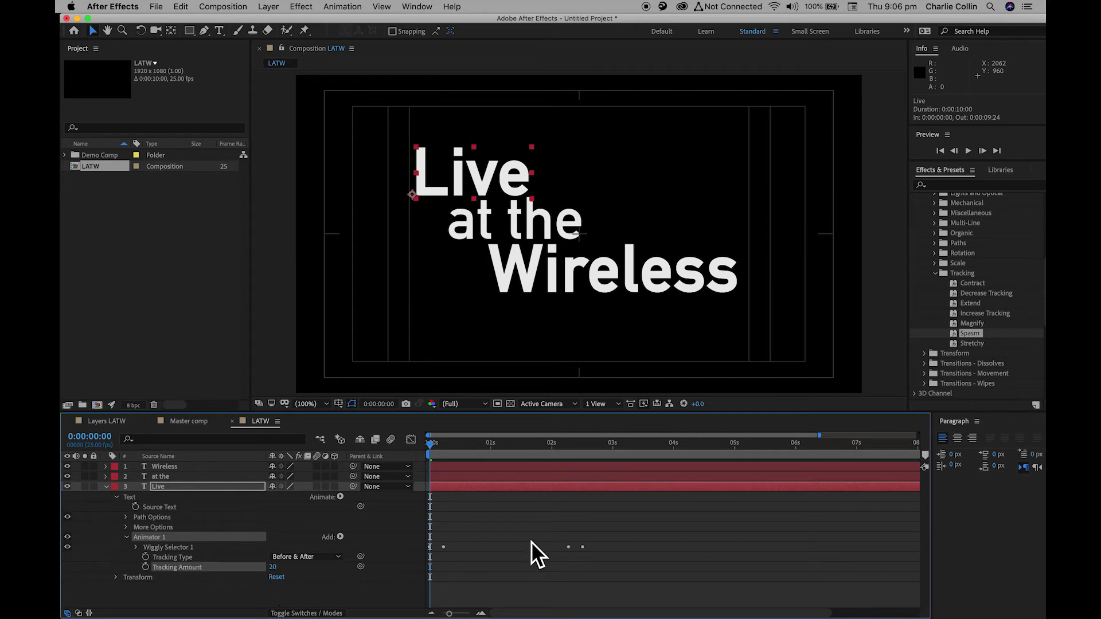
Step: Preview the "Live" layer's toned-down Spasm animation from the start of the composition
{"action": "left_click", "coordinate": [431, 446]}
{"action": "key", "text": "space"}
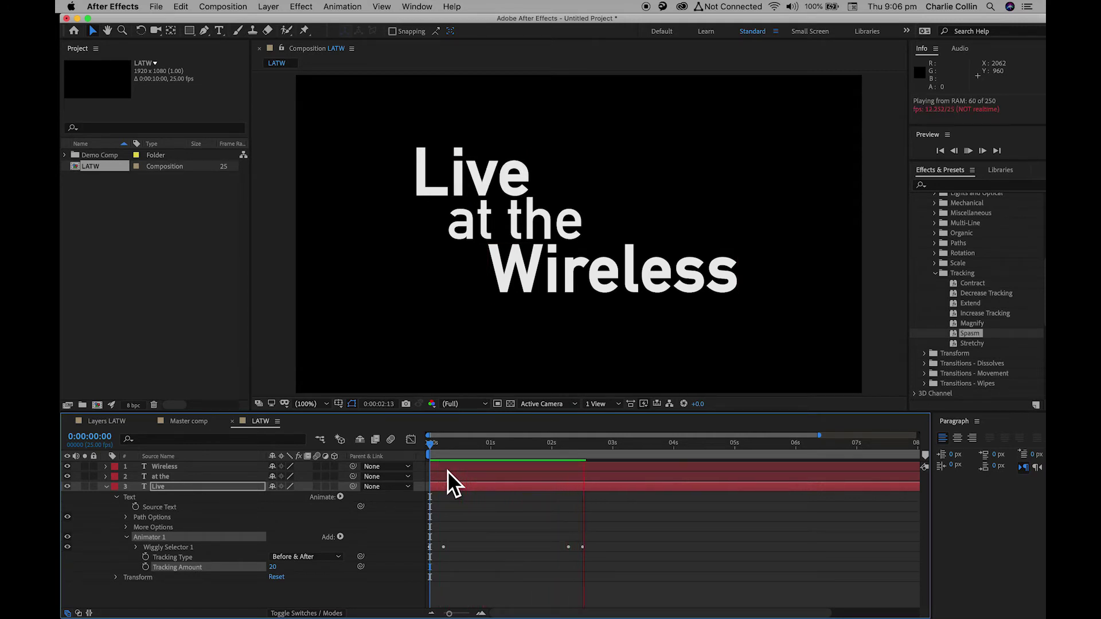
{"action": "key", "text": "space"}
{"action": "key", "text": "space"}
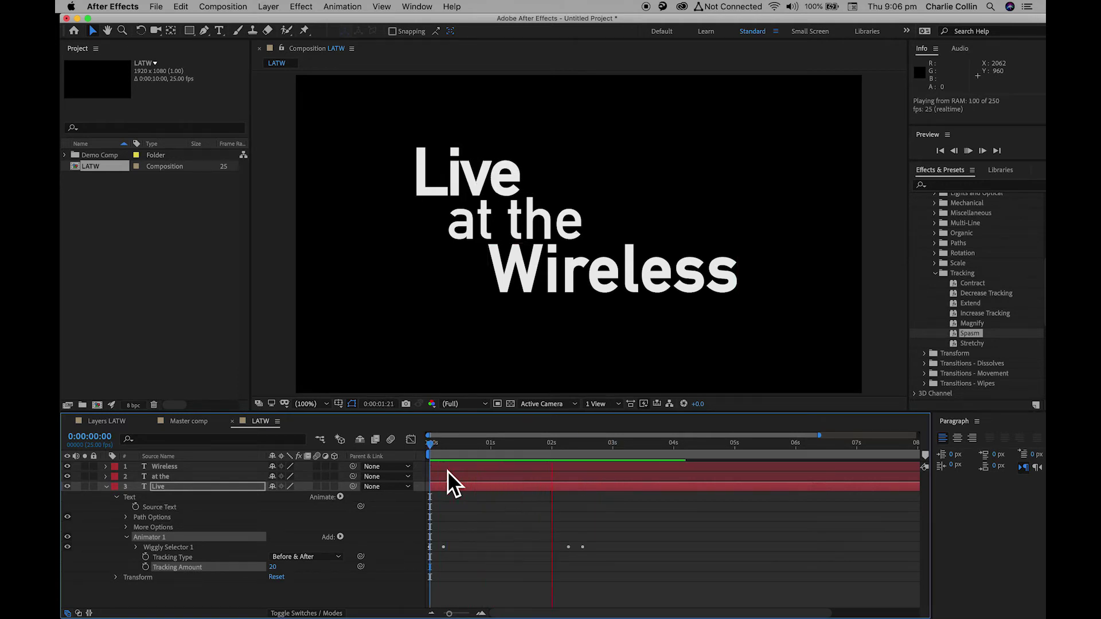
{"action": "key", "text": "space"}
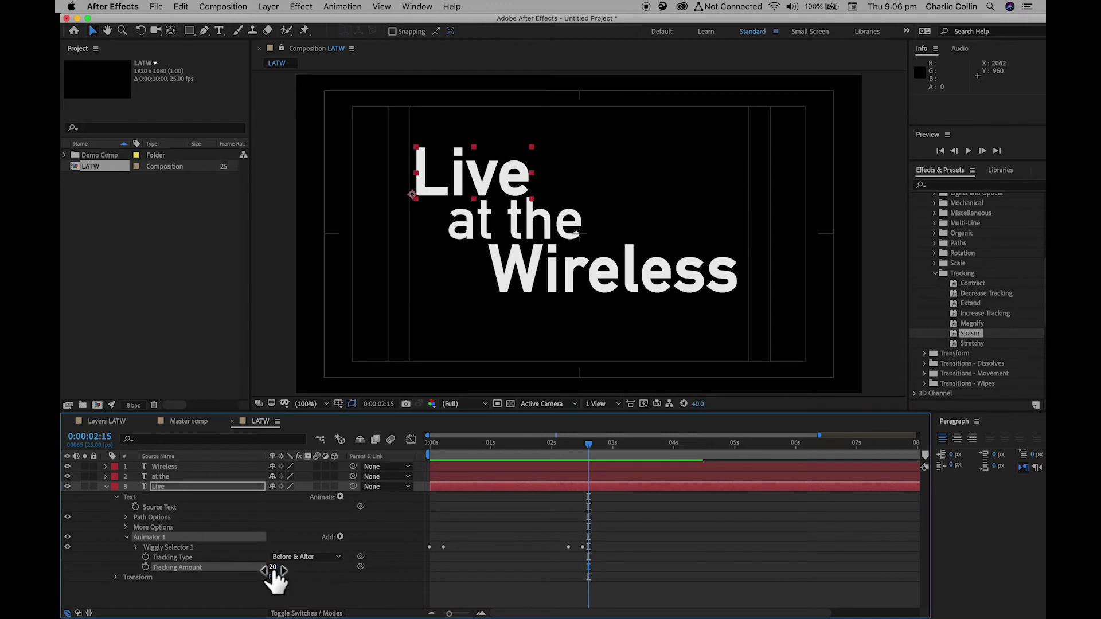
Step: Try a Tracking Amount of 10 on the "Live" layer's animator and preview it from the start
{"action": "type", "text": "10"}
{"action": "key", "text": "Return"}
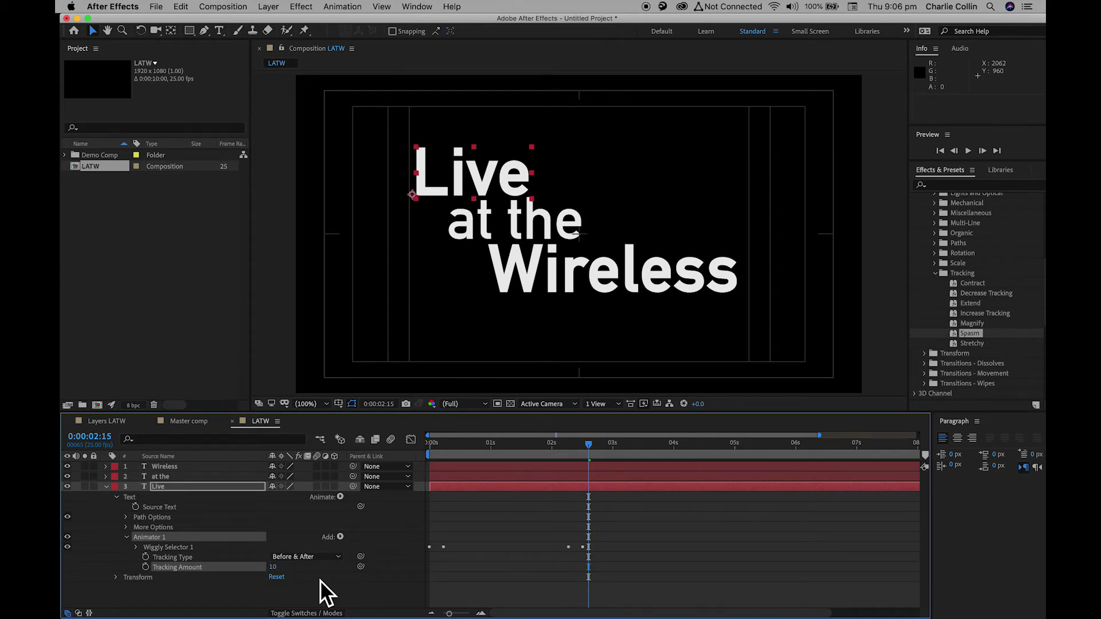
{"action": "left_click", "coordinate": [583, 442]}
{"action": "left_click", "coordinate": [431, 438]}
{"action": "key", "text": "space"}
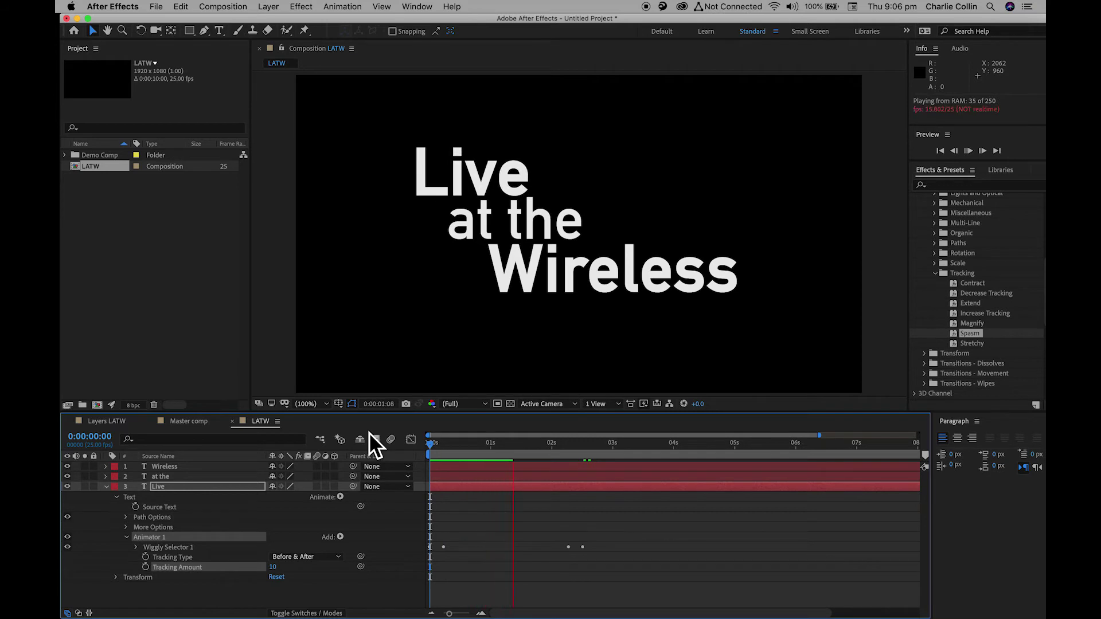
{"action": "key", "text": "space"}
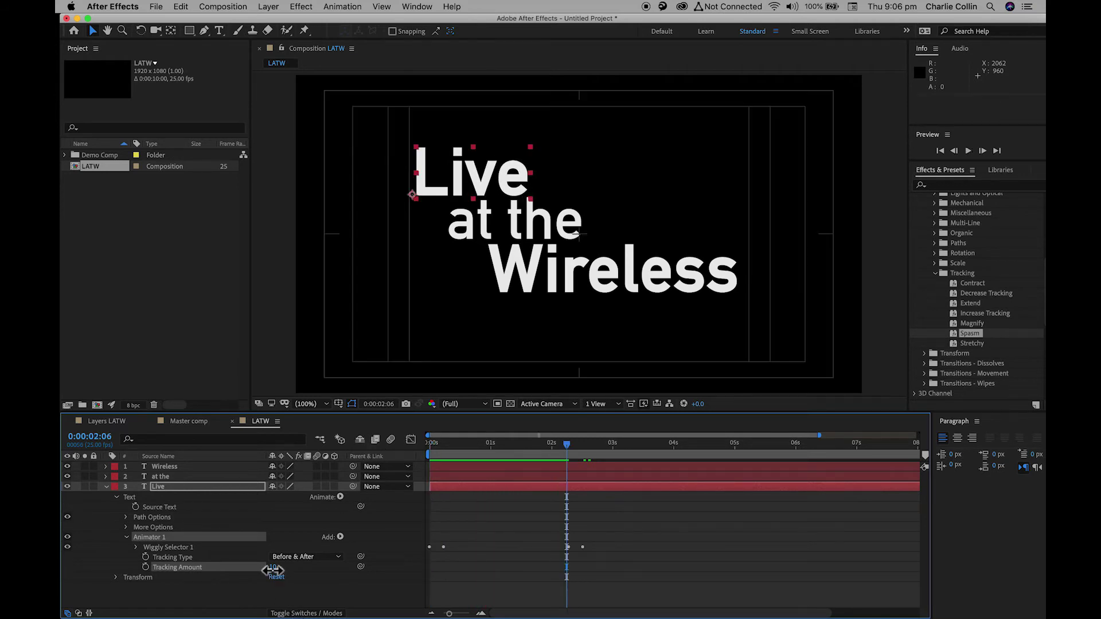
Step: Set the "Live" layer's Tracking Amount to 20, return to 0:00:00:00, and collapse and deselect the layer
{"action": "type", "text": "20"}
{"action": "key", "text": "Return"}
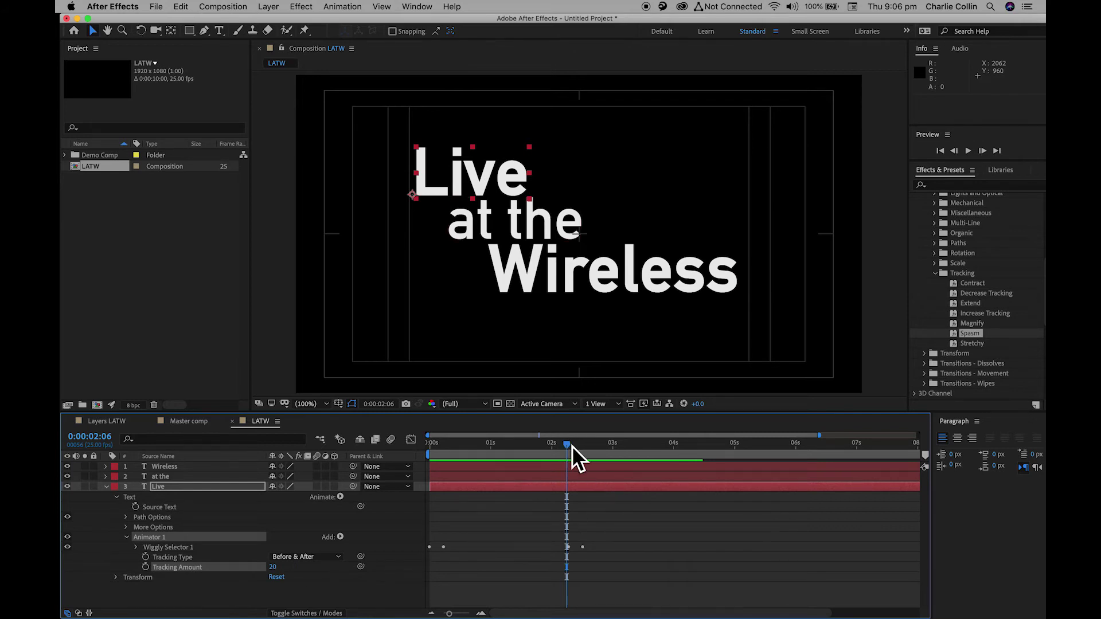
{"action": "left_click_drag", "start_coordinate": [571, 445], "coordinate": [335, 455]}
{"action": "left_click", "coordinate": [107, 486]}
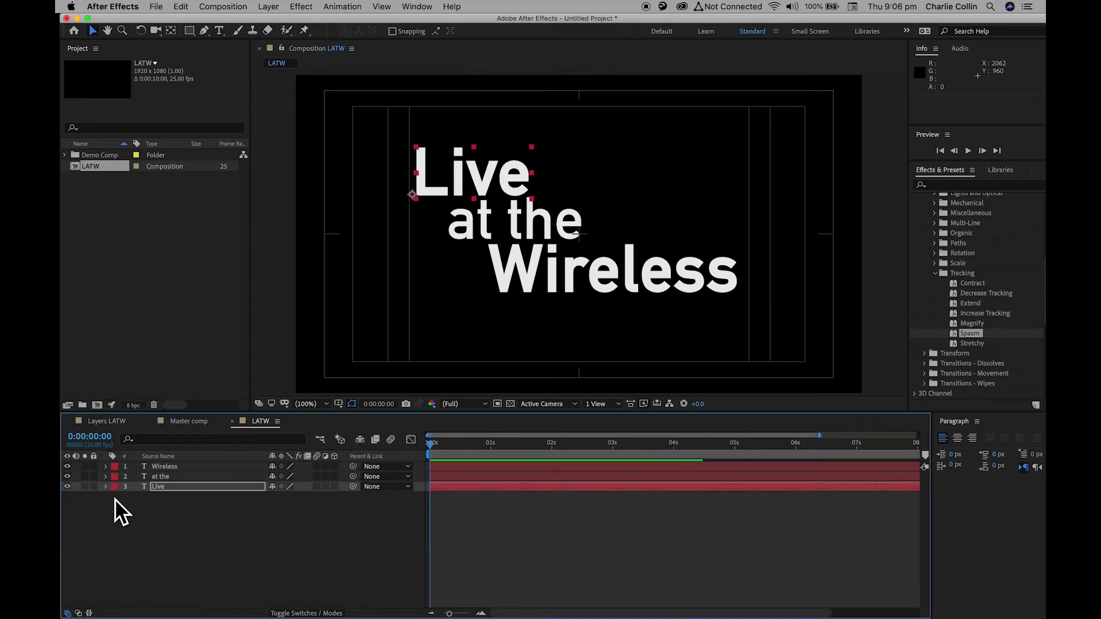
{"action": "left_click", "coordinate": [181, 517]}
Step: Apply the Spasm preset to the "at the" layer at 0:00:00:00 and preview it
{"action": "left_click", "coordinate": [167, 477]}
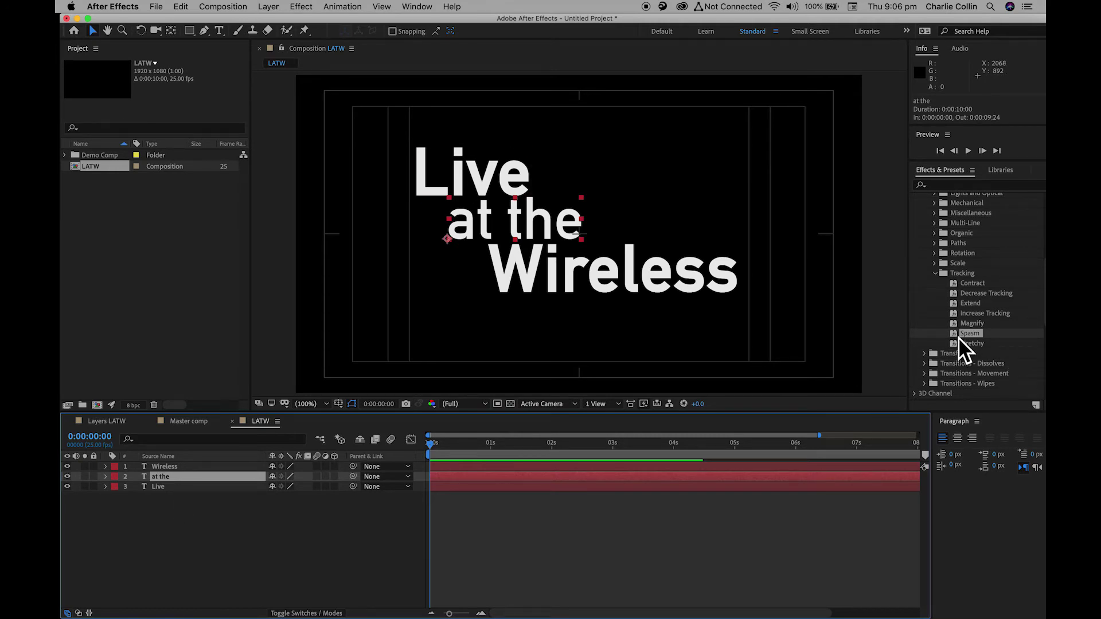
{"action": "left_click_drag", "start_coordinate": [959, 334], "coordinate": [163, 476]}
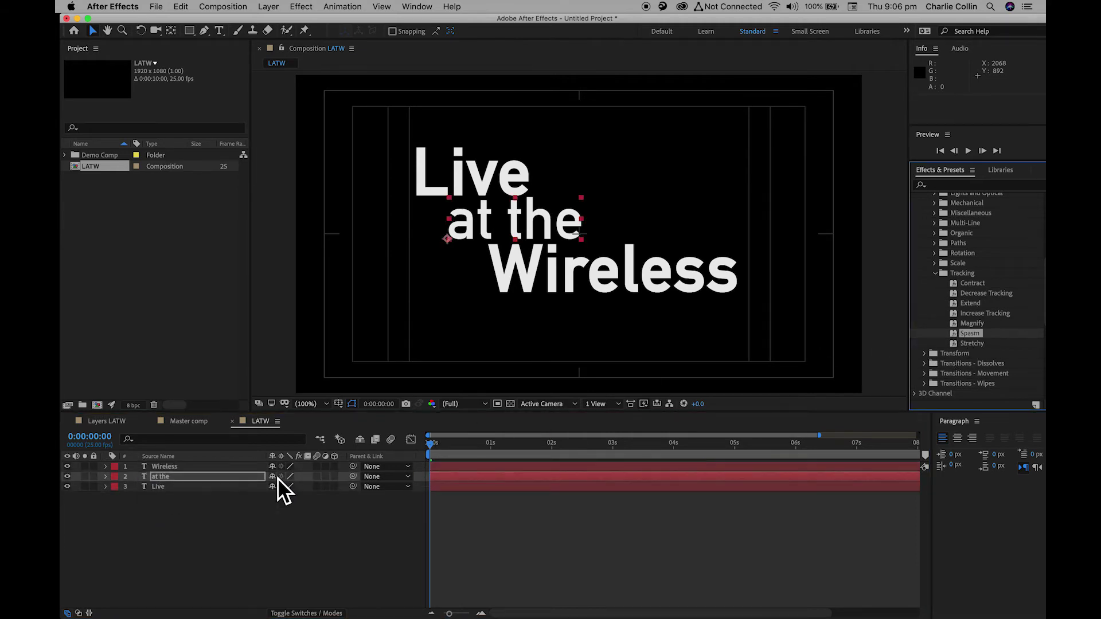
{"action": "key", "text": "space"}
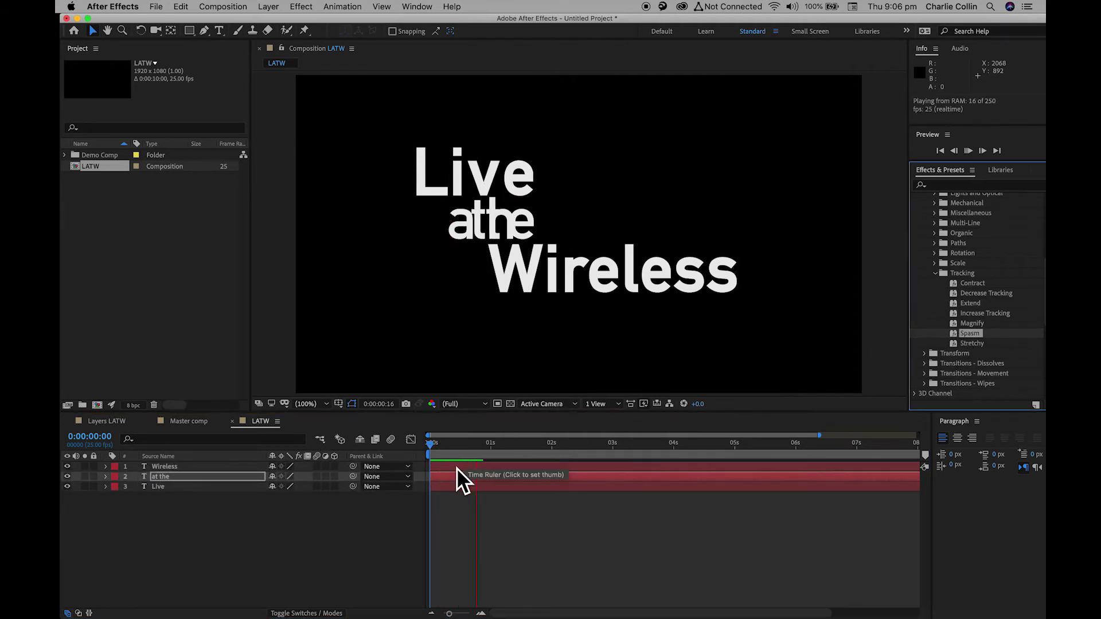
Step: Expand the "at the" layer's text animator and set its Tracking Amount to 15
{"action": "left_click", "coordinate": [164, 478]}
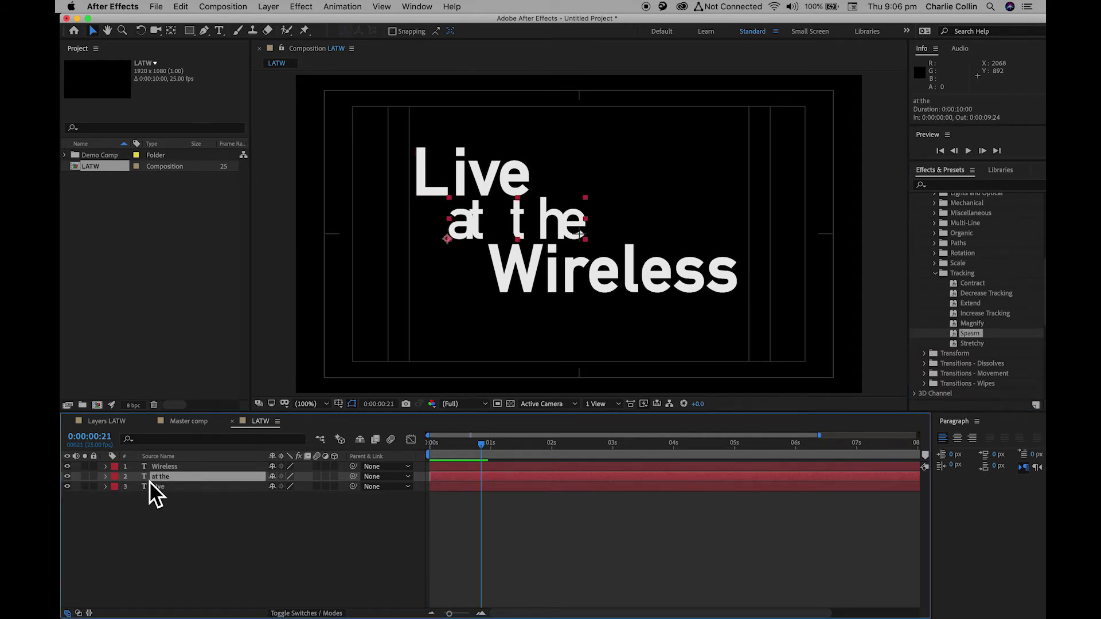
{"action": "left_click", "coordinate": [108, 478]}
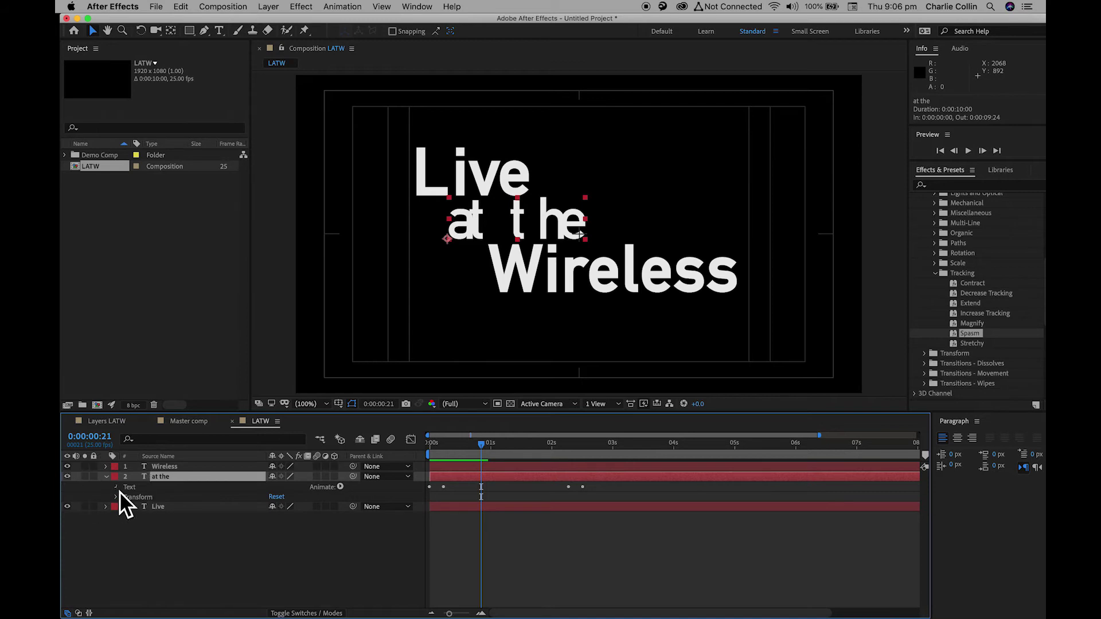
{"action": "left_click", "coordinate": [117, 488]}
{"action": "left_click", "coordinate": [128, 528]}
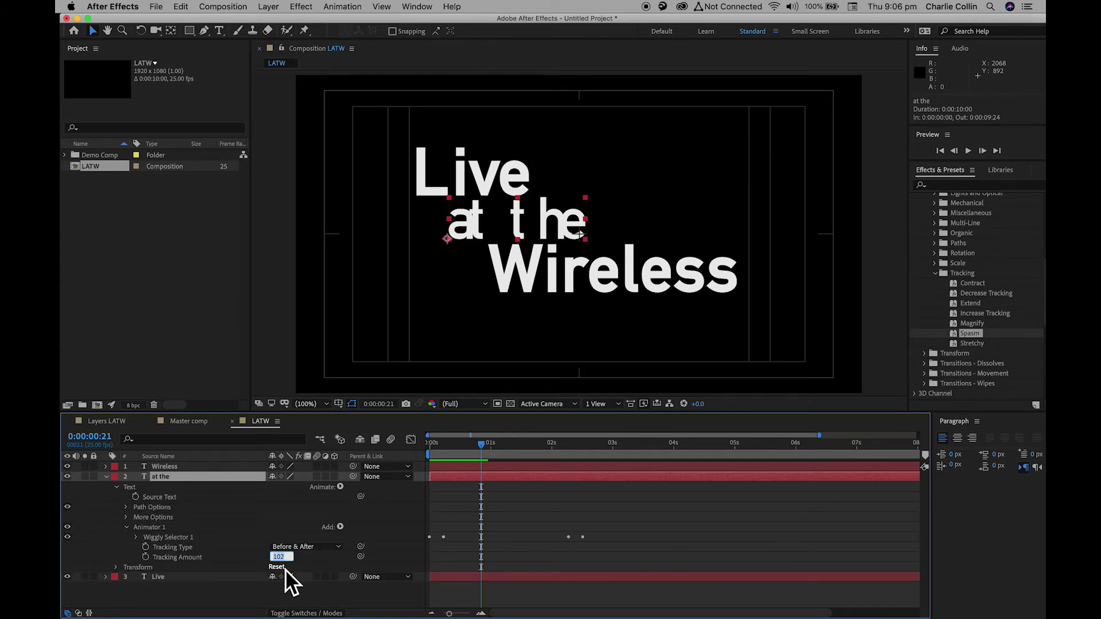
{"action": "type", "text": "15"}
{"action": "key", "text": "Return"}
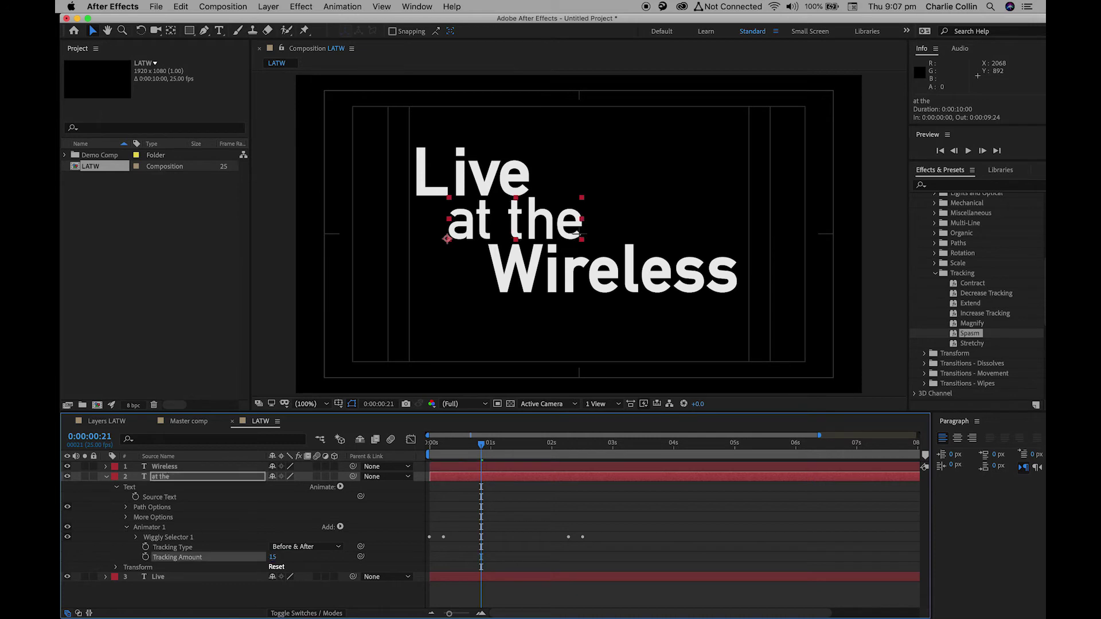
Step: Apply the Spasm preset to the "Wireless" layer at 0:00:00:00
{"action": "left_click", "coordinate": [181, 465]}
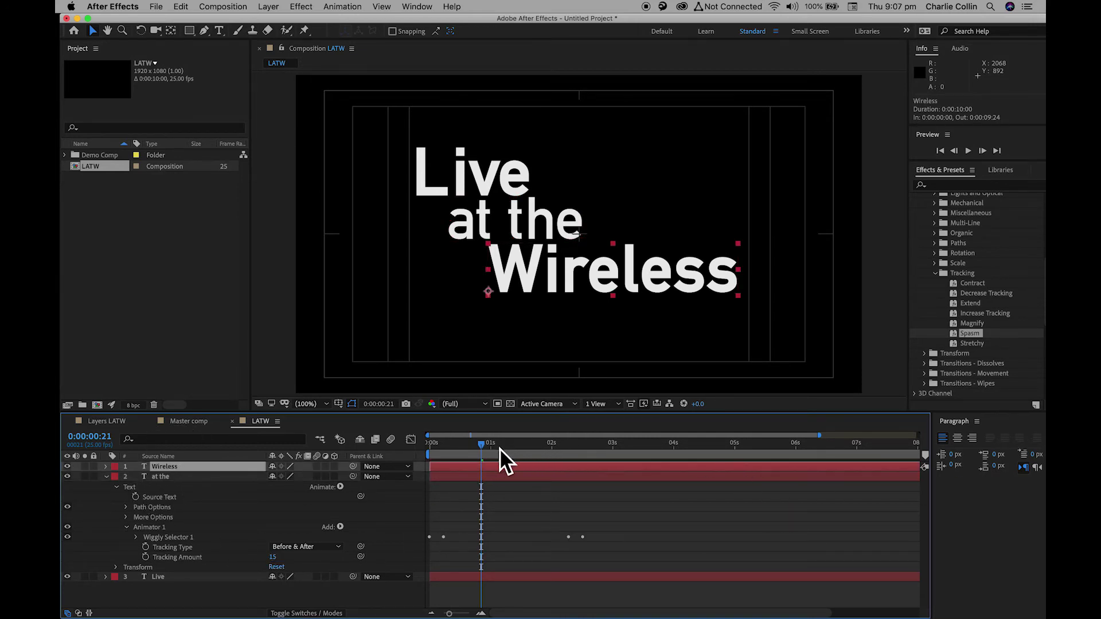
{"action": "key", "text": "Home"}
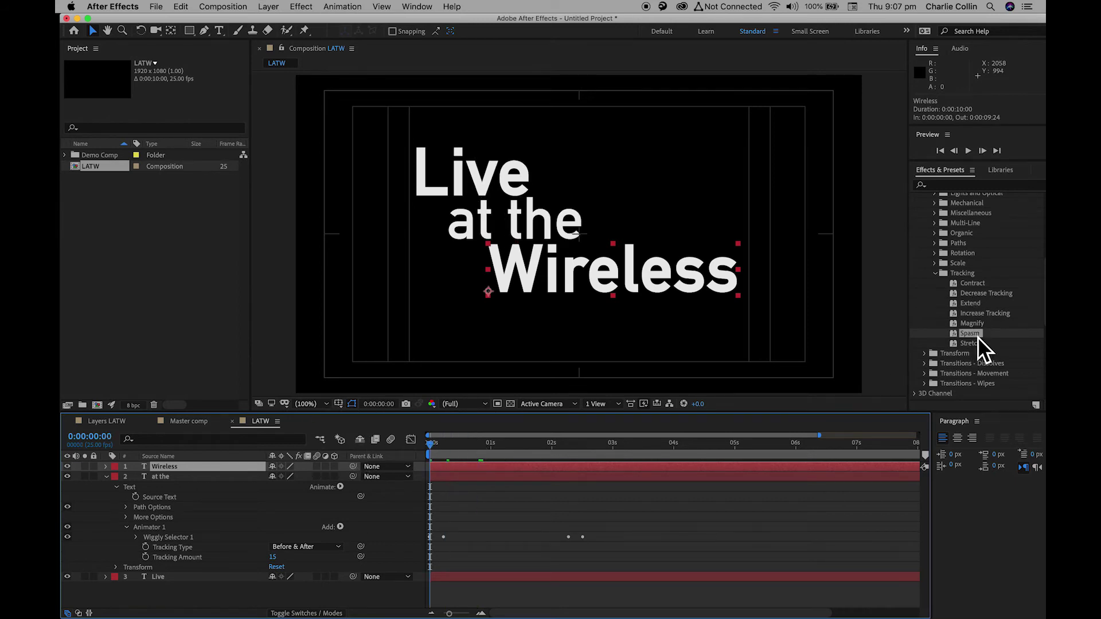
{"action": "left_click_drag", "start_coordinate": [963, 335], "coordinate": [167, 468]}
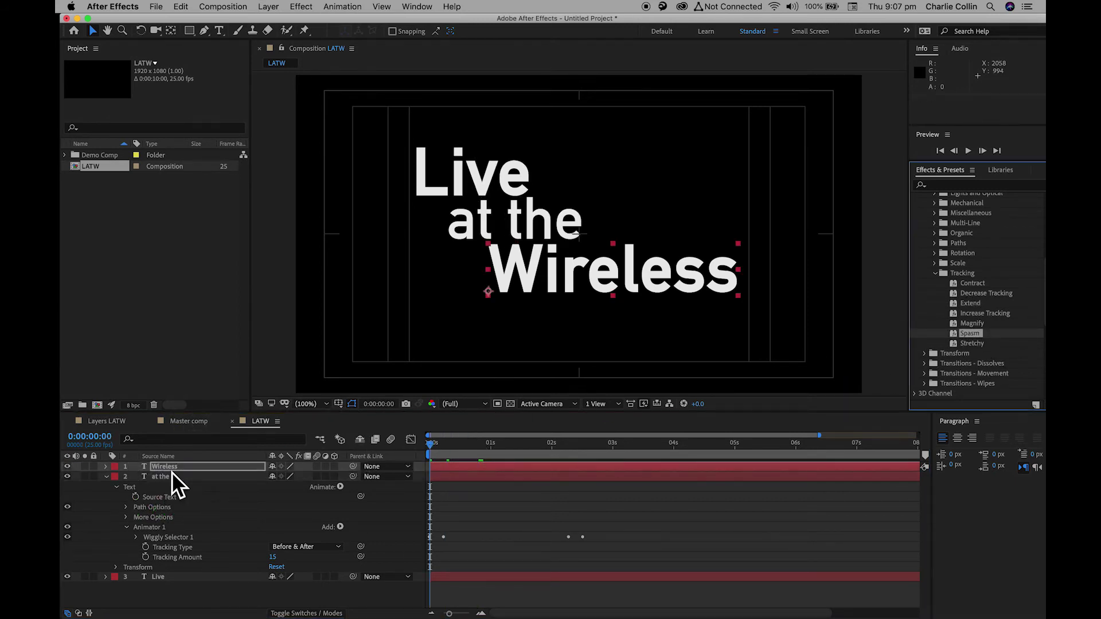
Step: Set the Tracking Amount of the "Wireless" layer's text animator to 20, leaving all layers collapsed
{"action": "left_click", "coordinate": [106, 476]}
{"action": "left_click", "coordinate": [105, 466]}
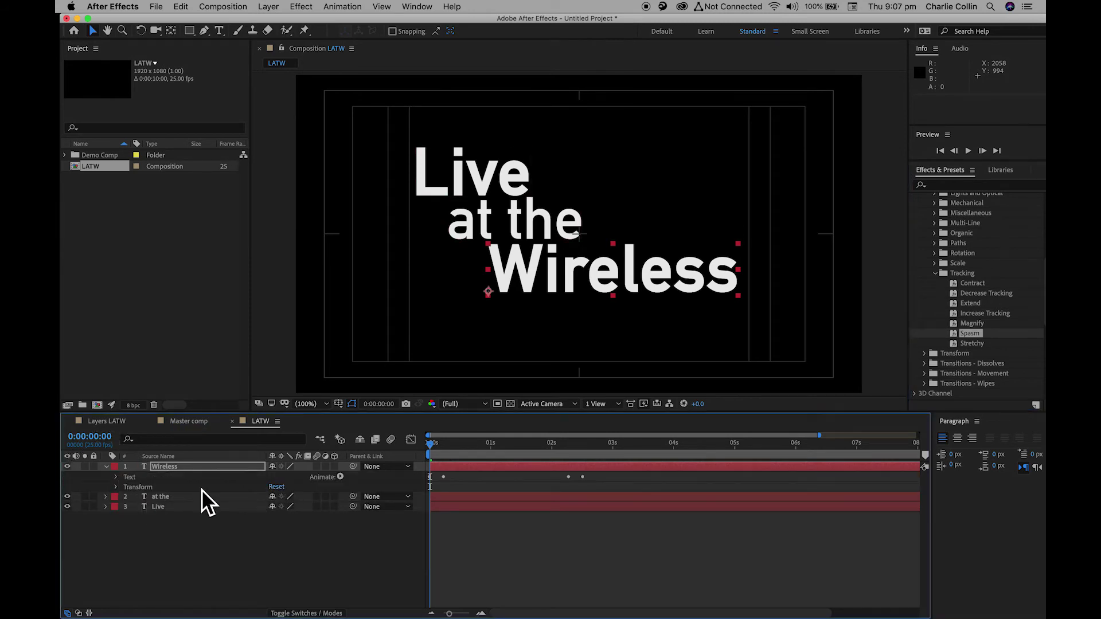
{"action": "left_click", "coordinate": [116, 477]}
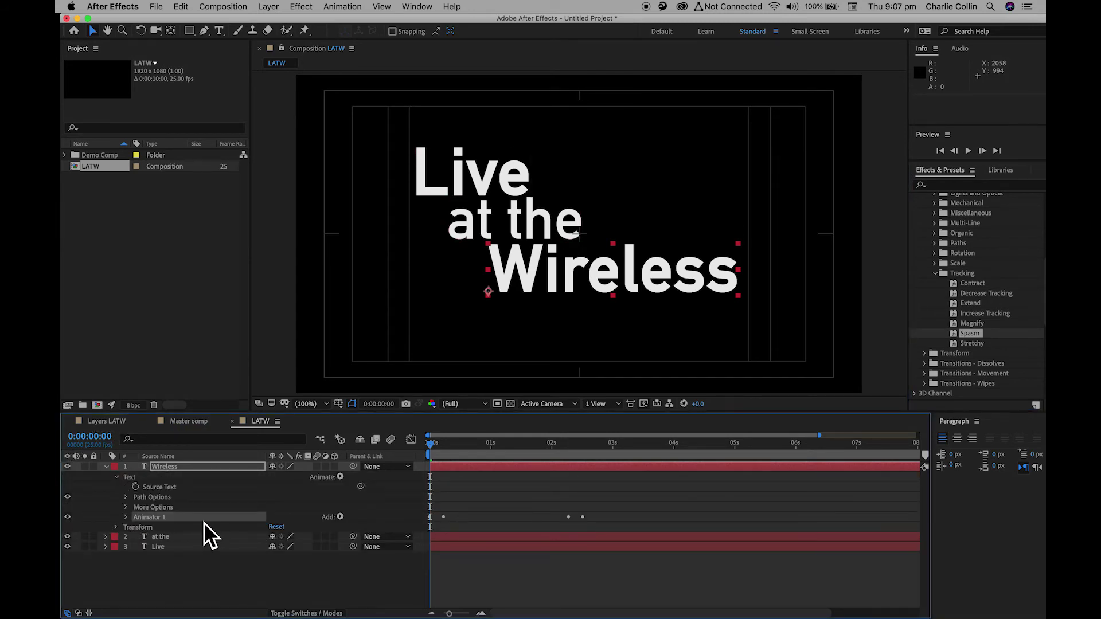
{"action": "left_click", "coordinate": [126, 517]}
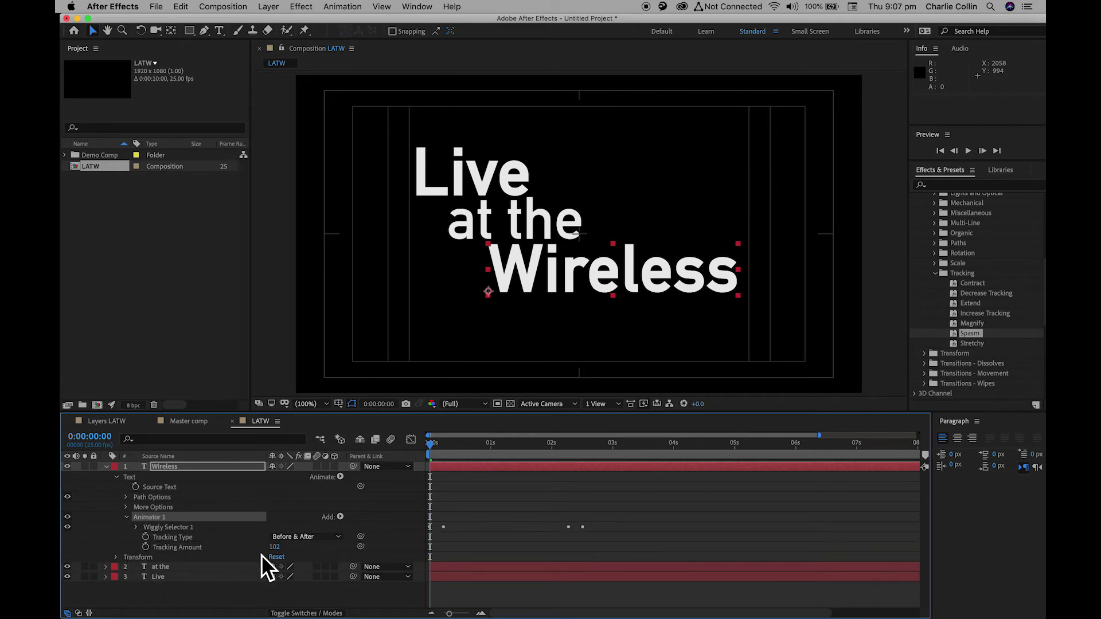
{"action": "left_click", "coordinate": [280, 546]}
{"action": "type", "text": "20"}
{"action": "key", "text": "Return"}
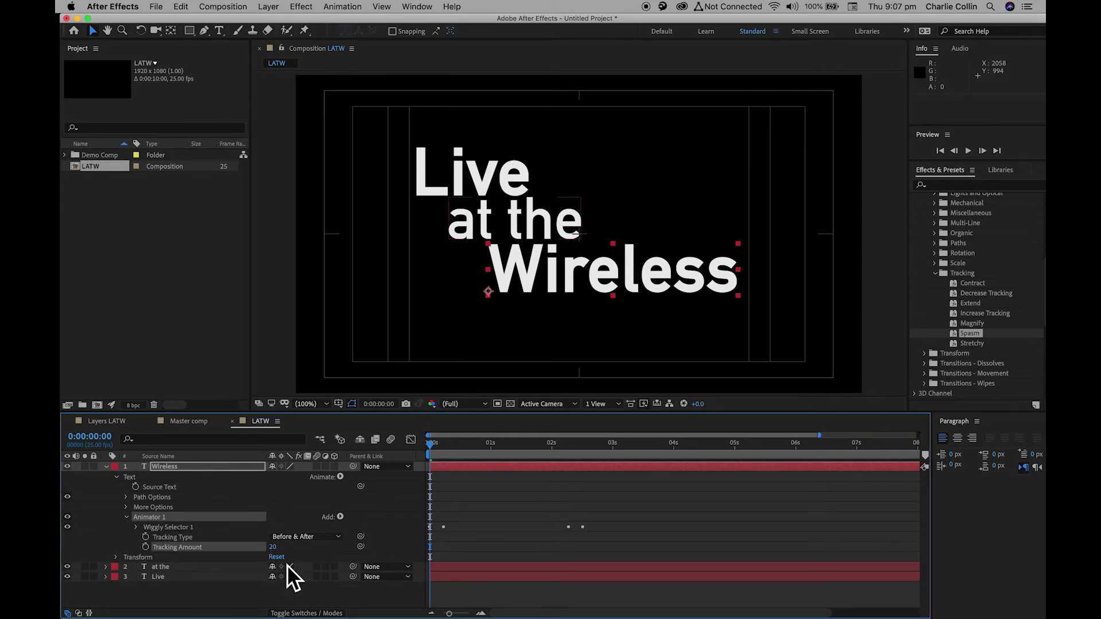
{"action": "left_click", "coordinate": [107, 468]}
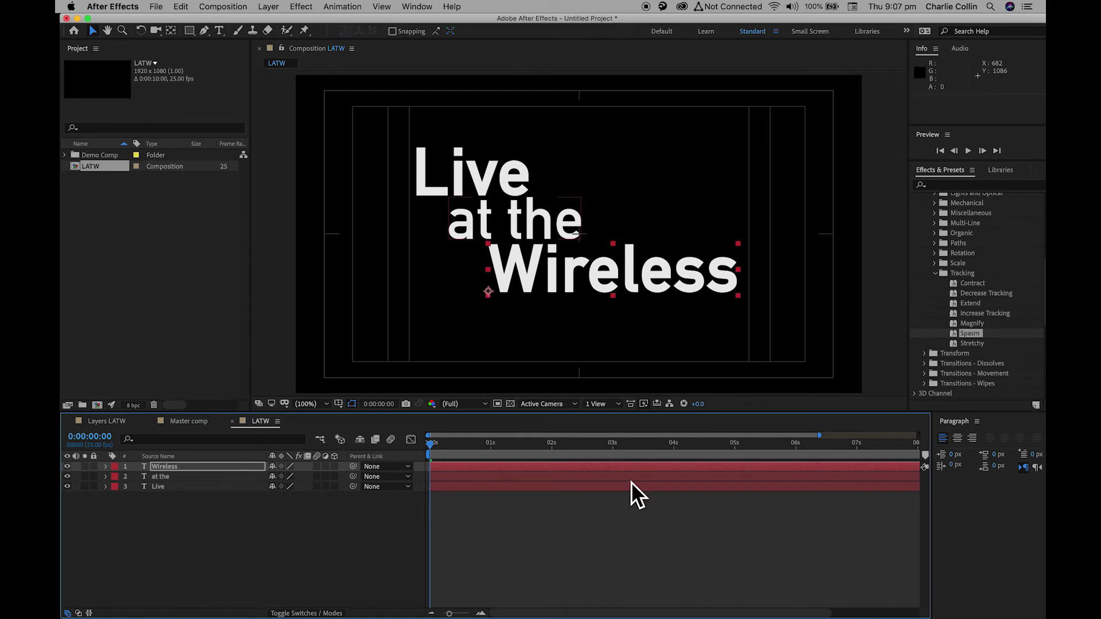
Step: Preview the Spasm animation on all three text layers and return to the start of the composition
{"action": "key", "text": "space"}
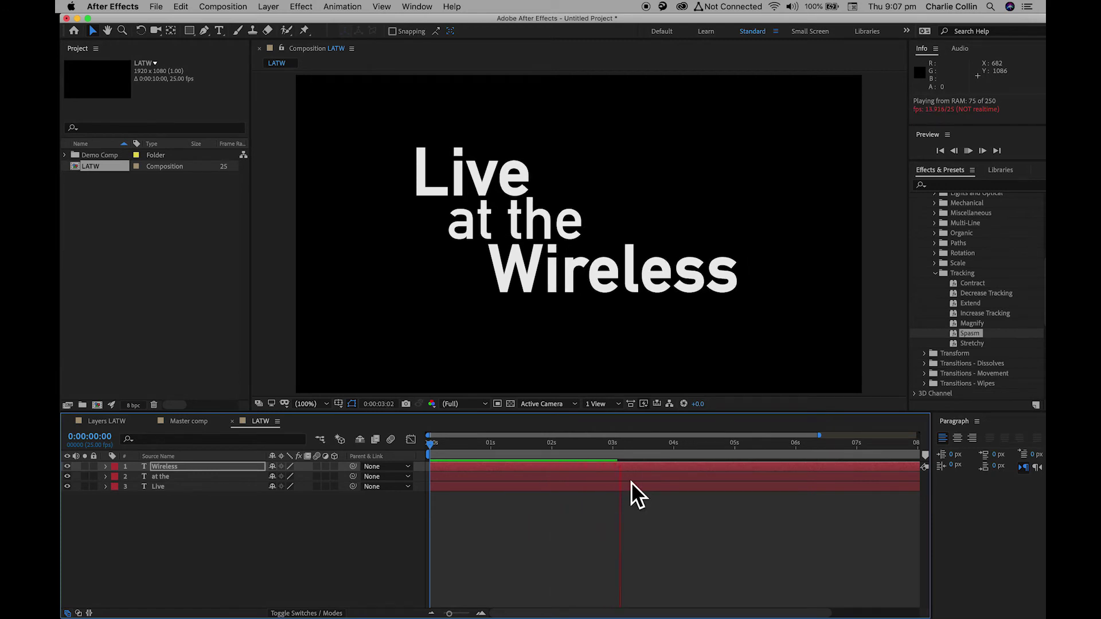
{"action": "key", "text": "space"}
{"action": "key", "text": "space"}
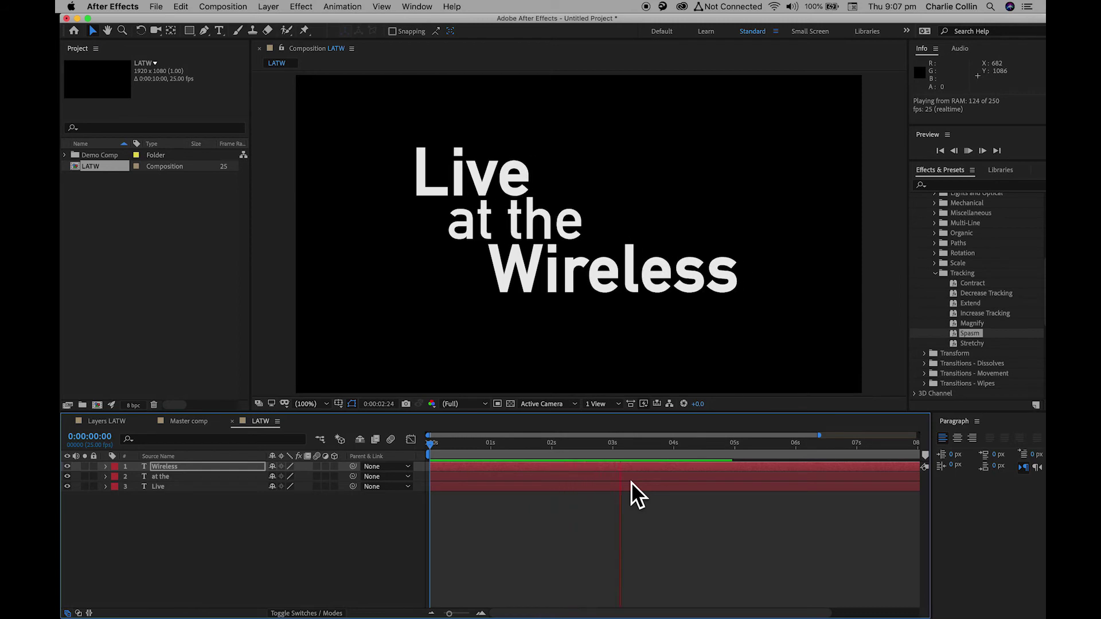
{"action": "key", "text": "space"}
{"action": "left_click_drag", "start_coordinate": [641, 452], "coordinate": [428, 456]}
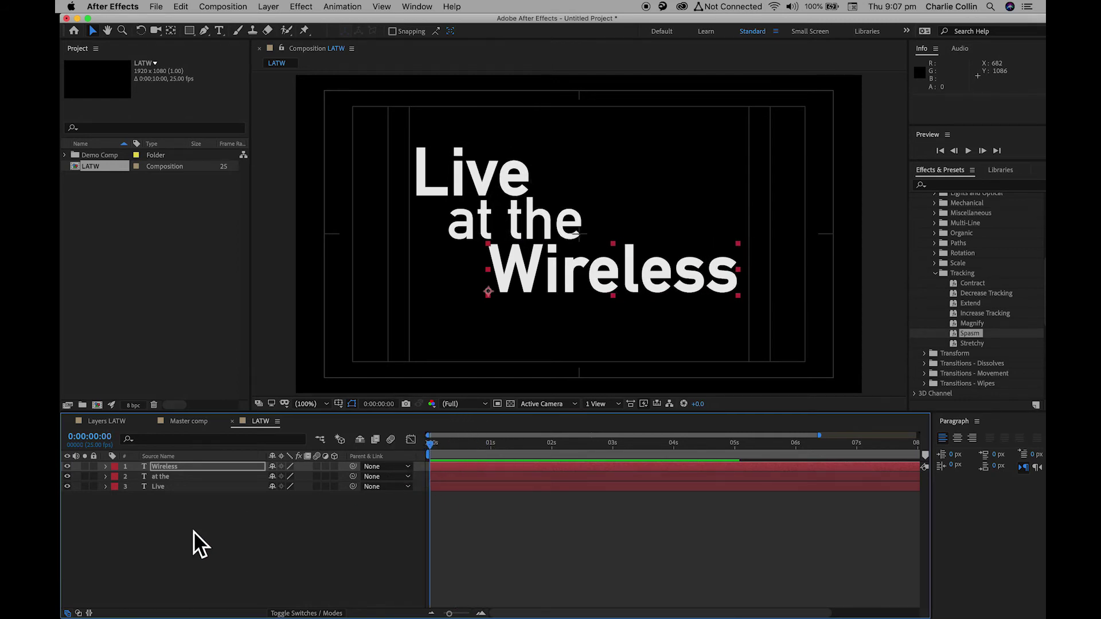
Step: Reveal all modified properties of the "Wireless" layer and set its Tracking Amount to 18
{"action": "left_click", "coordinate": [171, 469]}
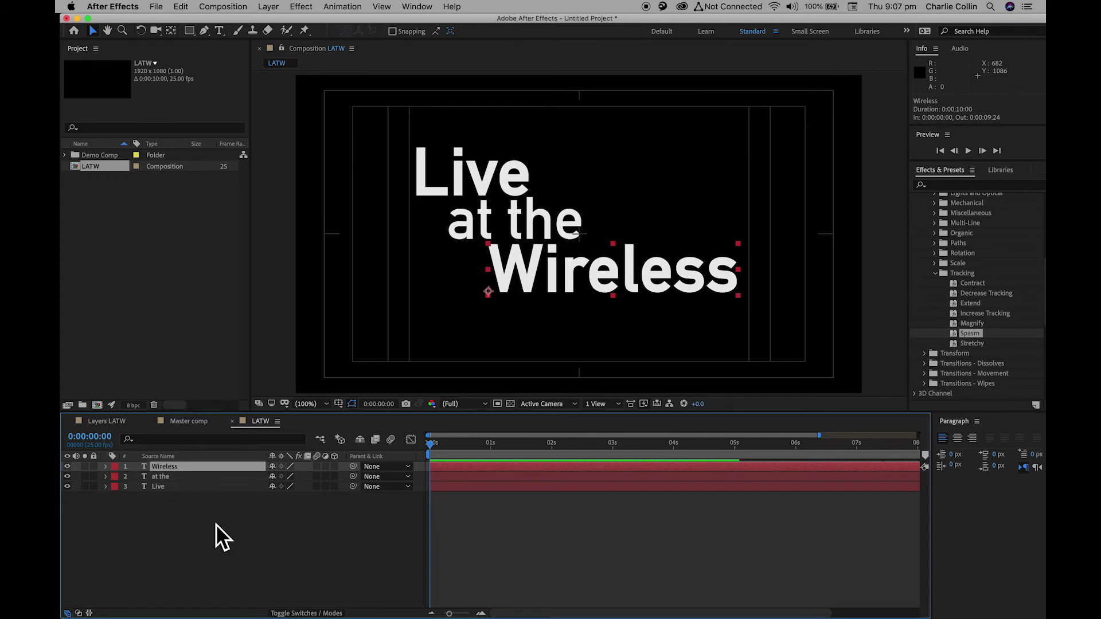
{"action": "key", "text": "u"}
{"action": "key", "text": "u"}
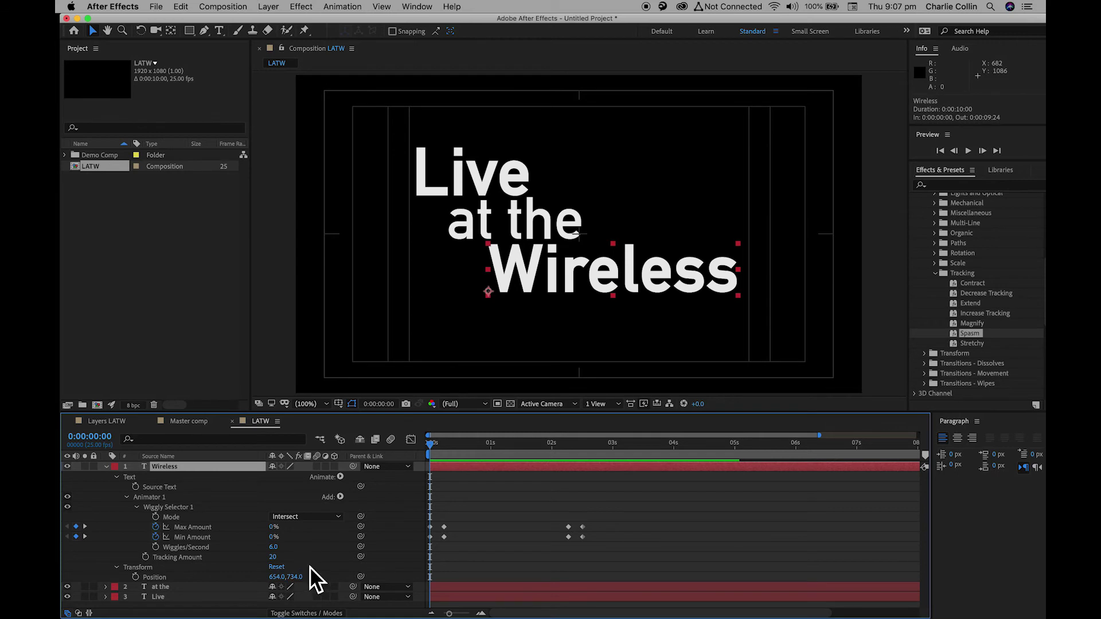
{"action": "left_click", "coordinate": [273, 557]}
{"action": "type", "text": "18"}
{"action": "key", "text": "Return"}
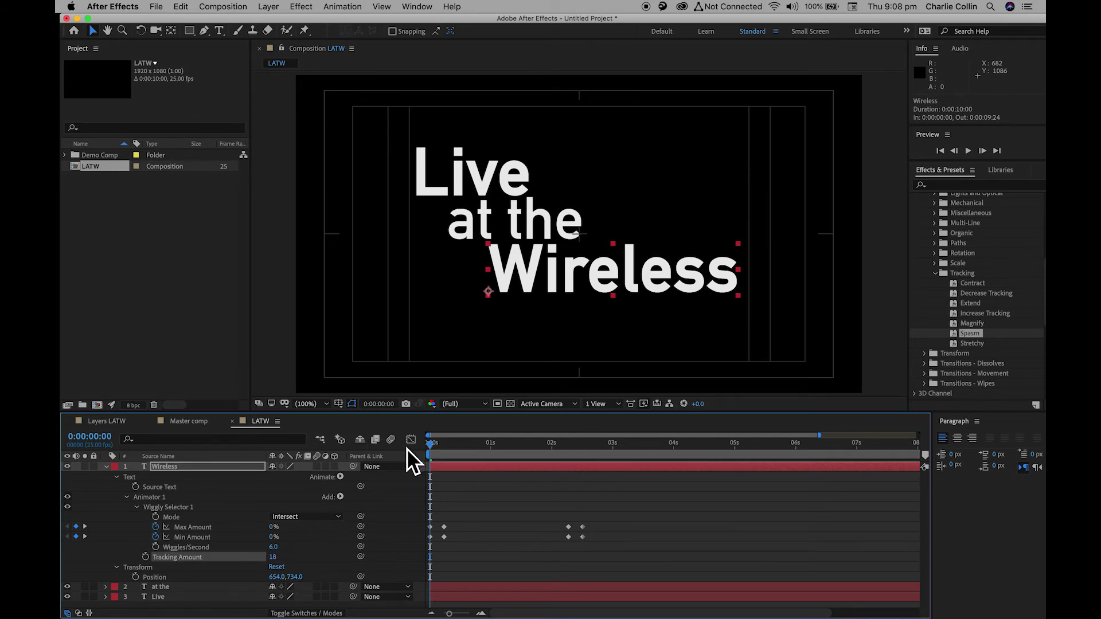
Step: Preview the LATW title animation from the start, collapse the "Wireless" layer's properties, and play it again
{"action": "key", "text": "space"}
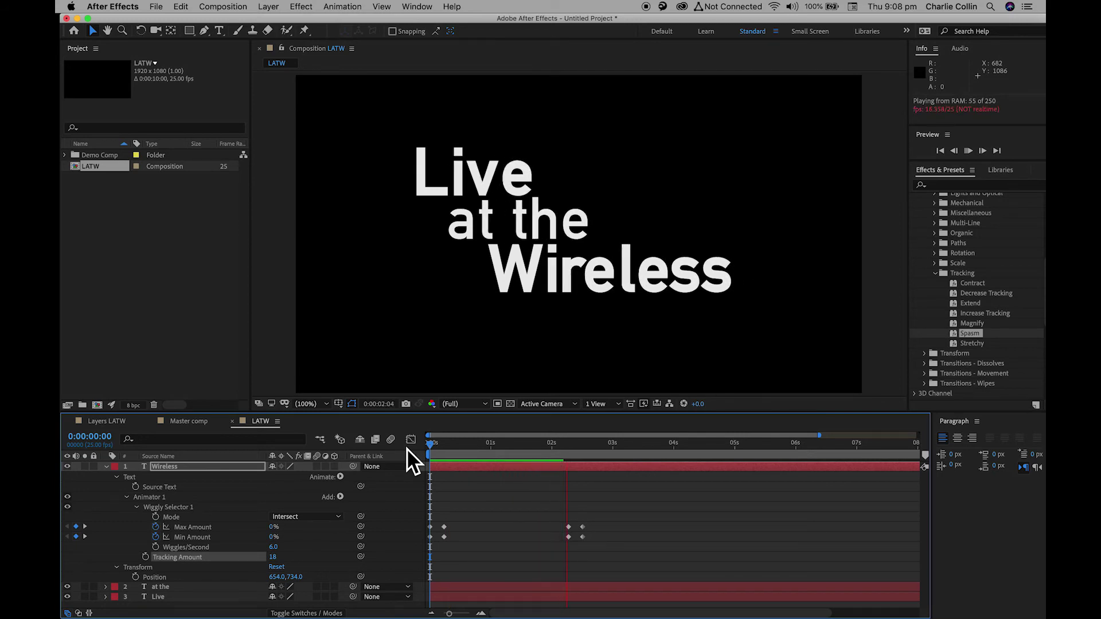
{"action": "key", "text": "space"}
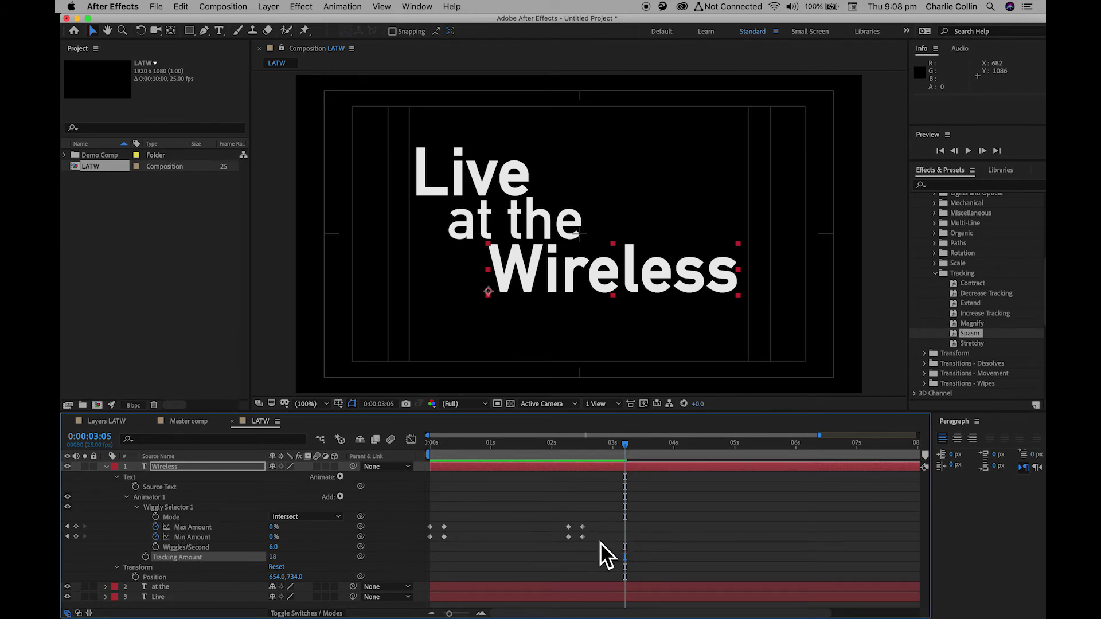
{"action": "left_click_drag", "start_coordinate": [628, 445], "coordinate": [318, 442]}
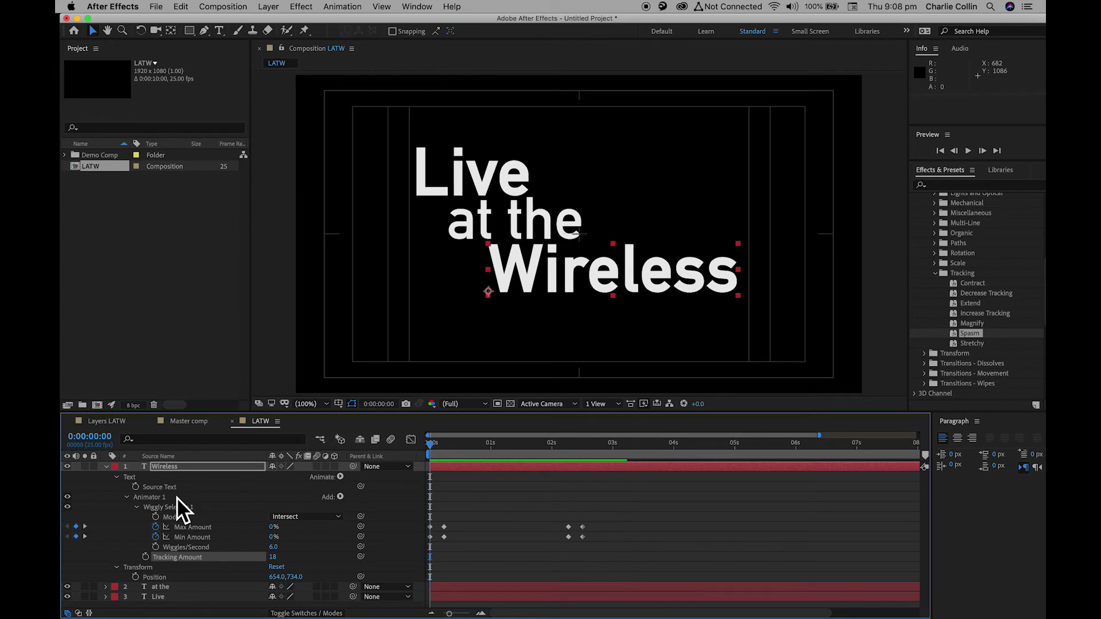
{"action": "left_click", "coordinate": [109, 469]}
{"action": "left_click", "coordinate": [283, 534]}
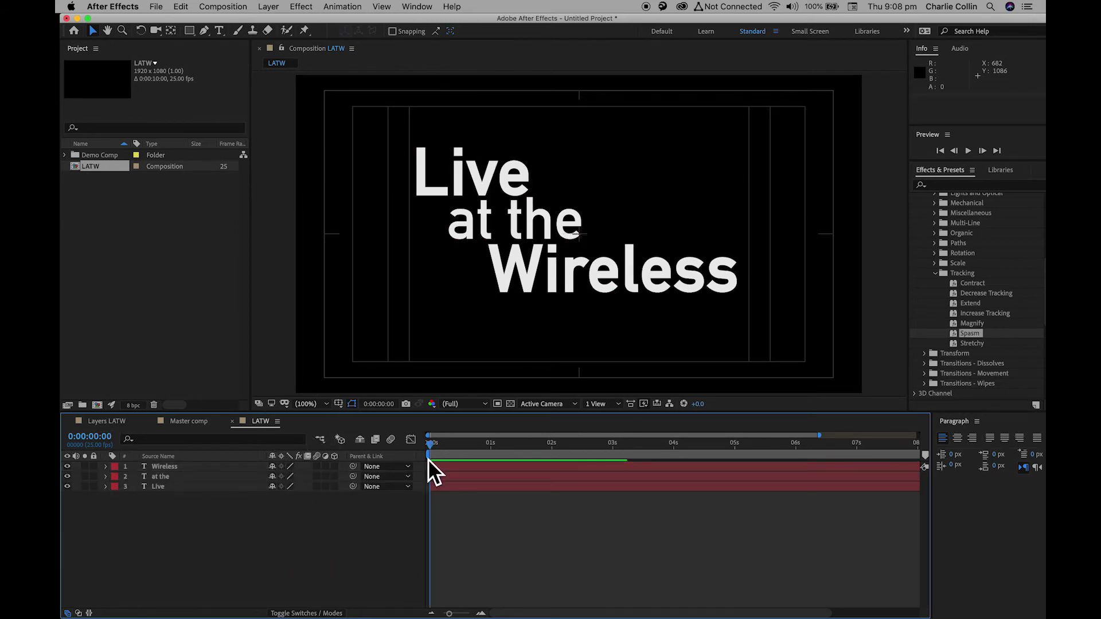
{"action": "key", "text": "space"}
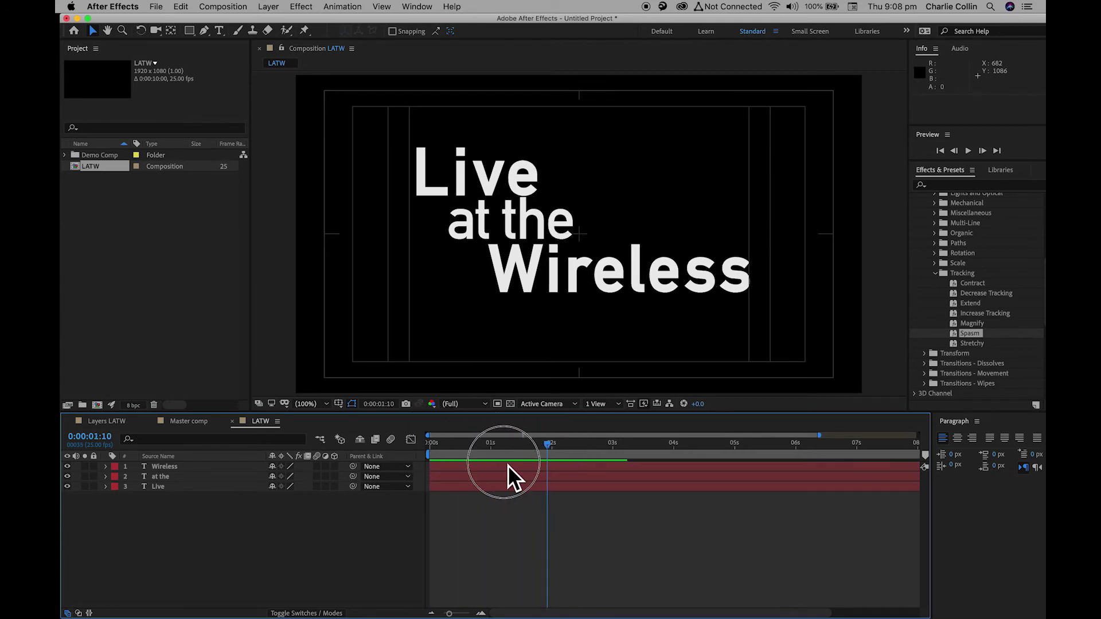
{"action": "key", "text": "space"}
Step: Open Master comp from the Demo Comp folder and scrub through its timeline, ending at 0:00:00:00
{"action": "left_click", "coordinate": [65, 156]}
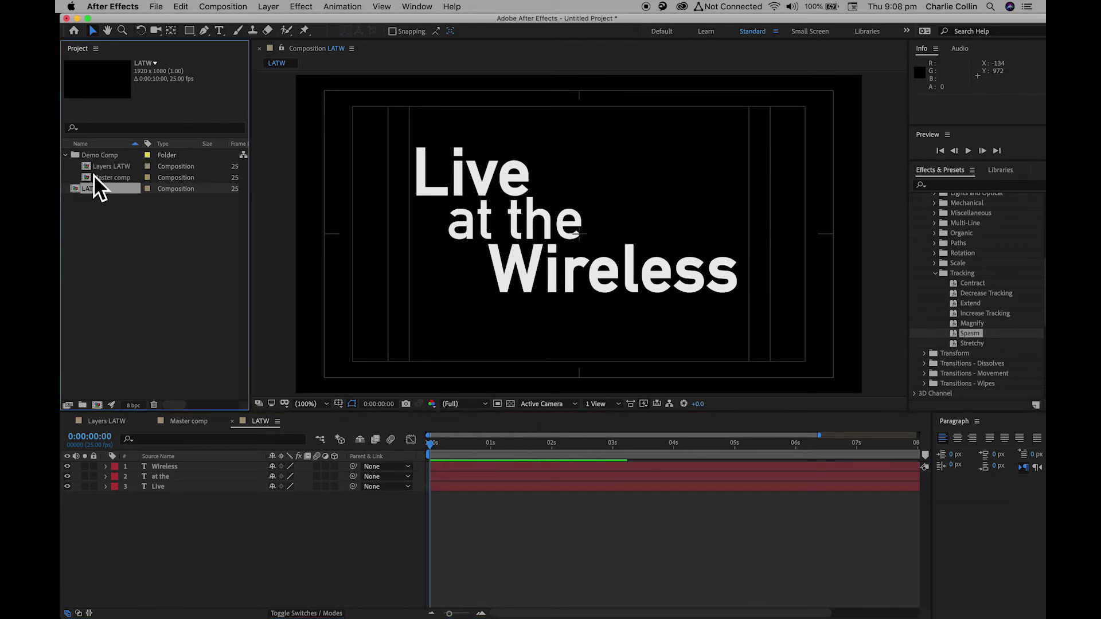
{"action": "left_click", "coordinate": [88, 177]}
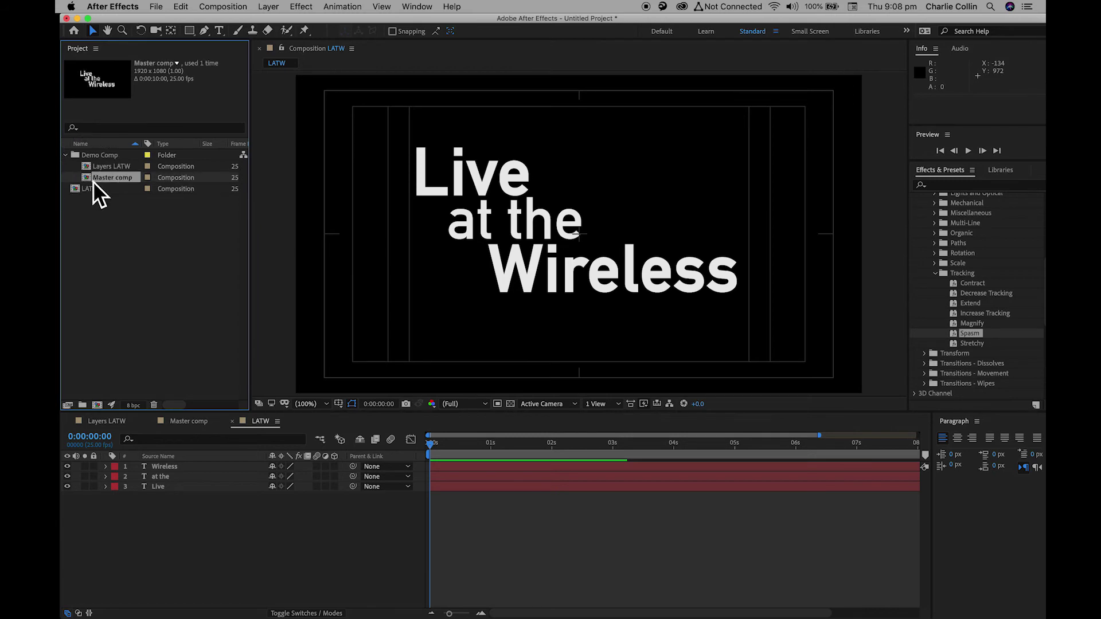
{"action": "double_click", "coordinate": [91, 179]}
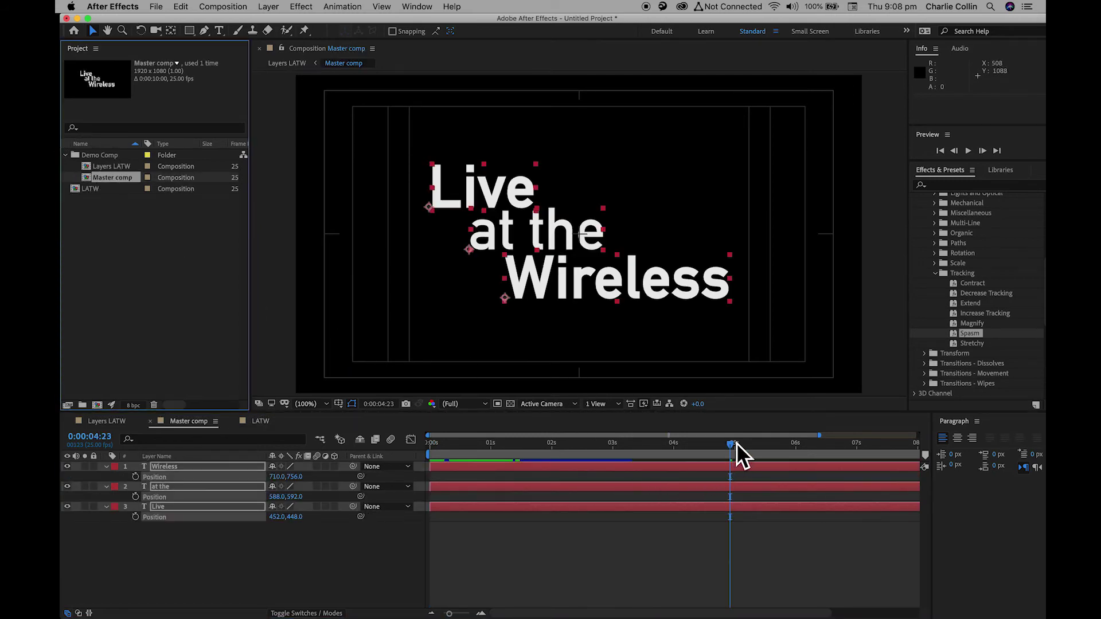
{"action": "left_click_drag", "start_coordinate": [734, 444], "coordinate": [902, 479]}
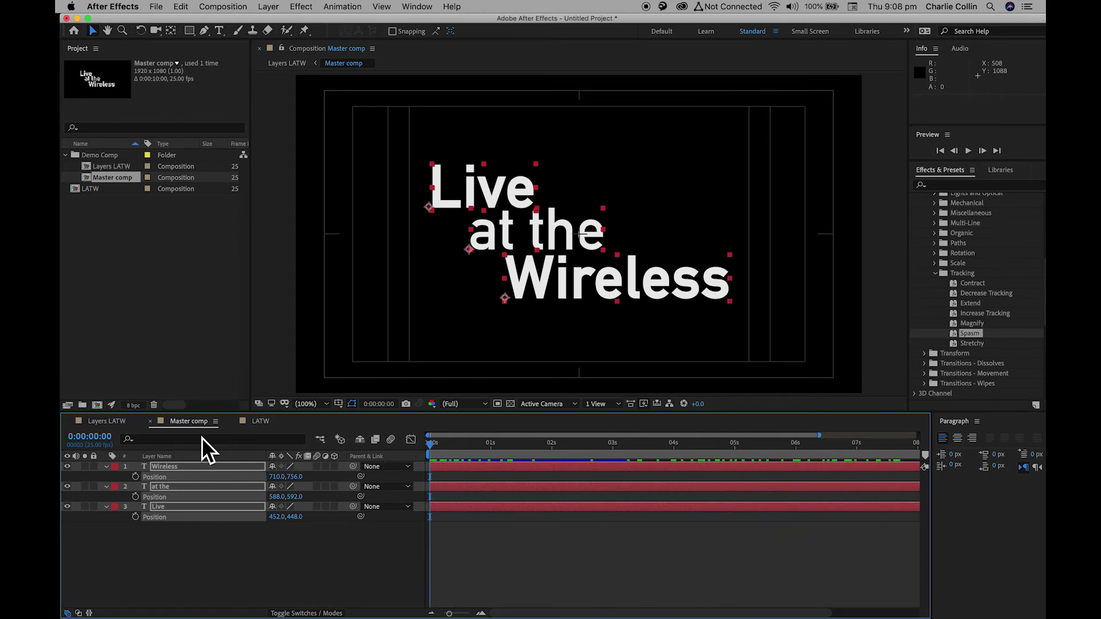
Step: Open the Layers LATW demo composition, preview its animation, and return to the start
{"action": "double_click", "coordinate": [88, 170]}
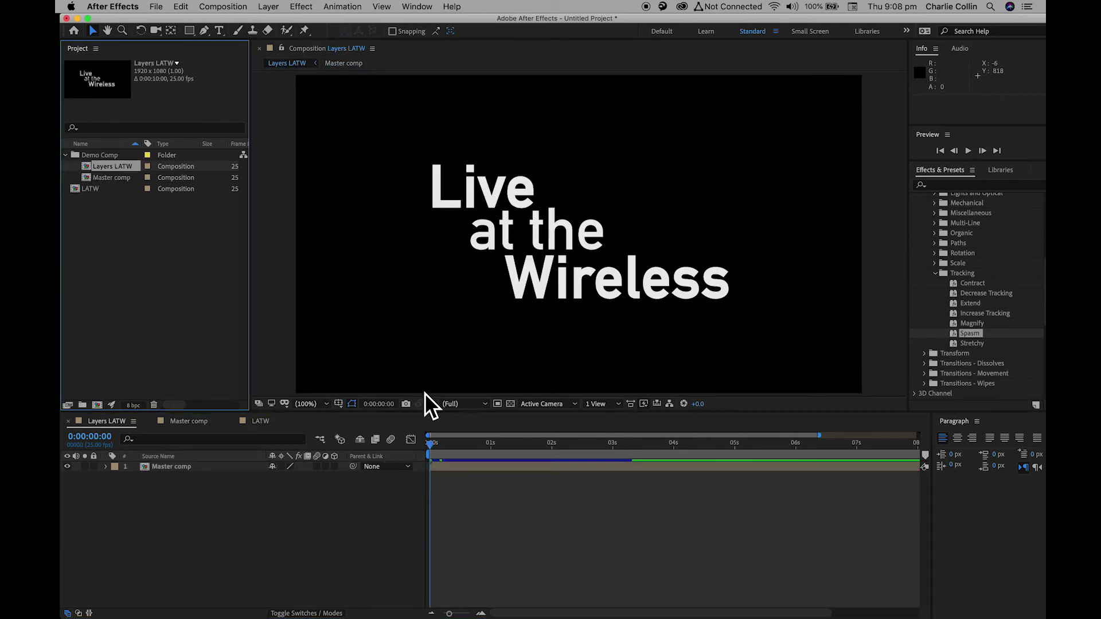
{"action": "key", "text": "space"}
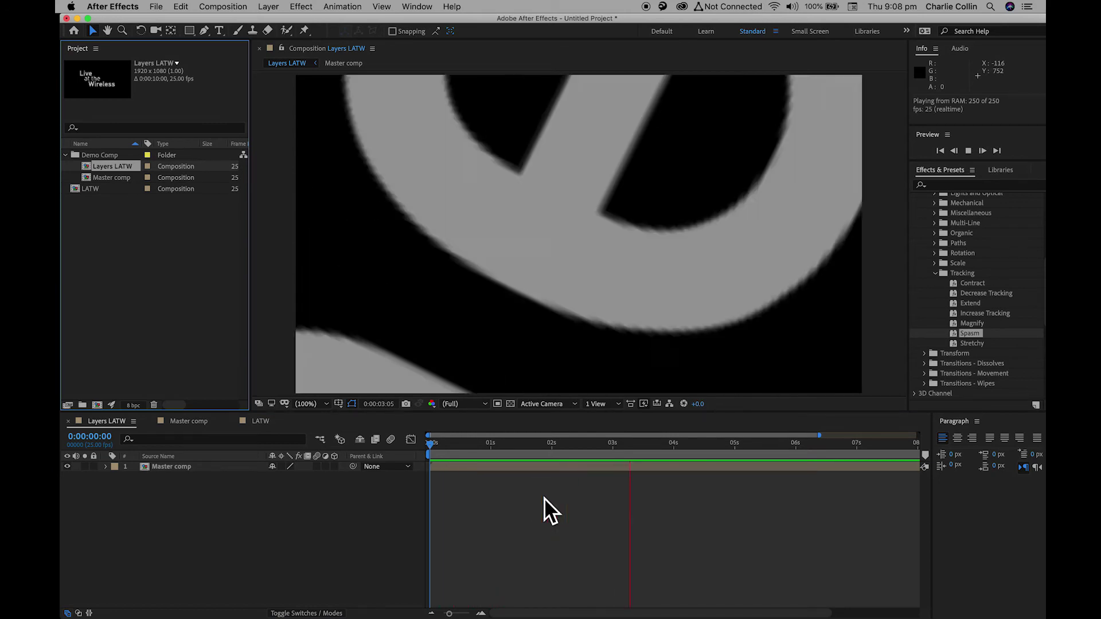
{"action": "left_click", "coordinate": [672, 463]}
{"action": "left_click", "coordinate": [366, 467]}
{"action": "key", "text": "Home"}
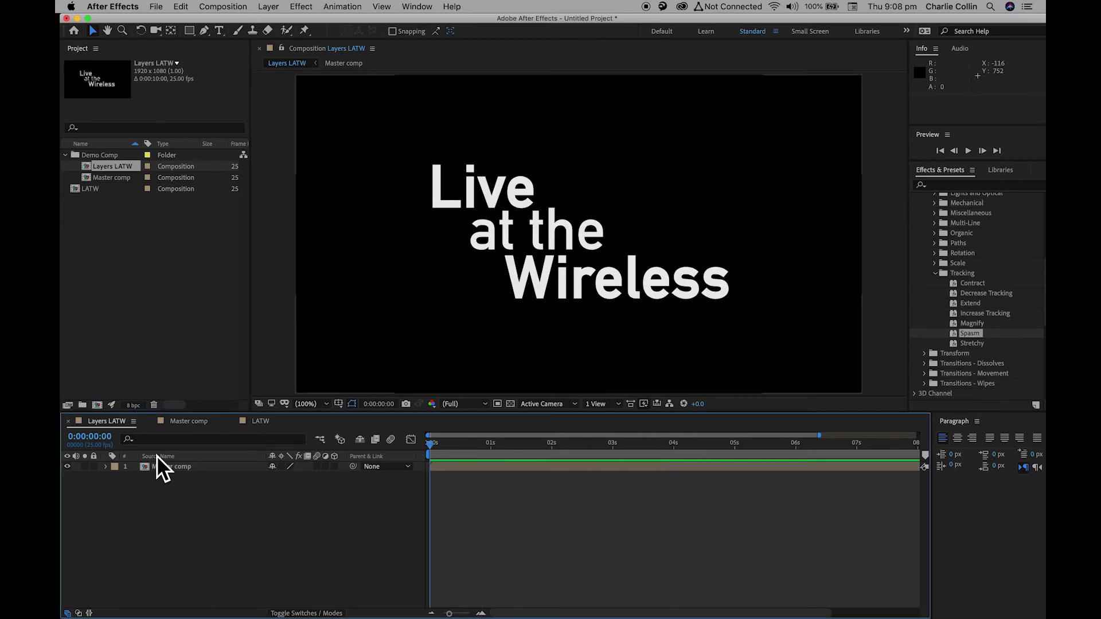
{"action": "left_click", "coordinate": [163, 269]}
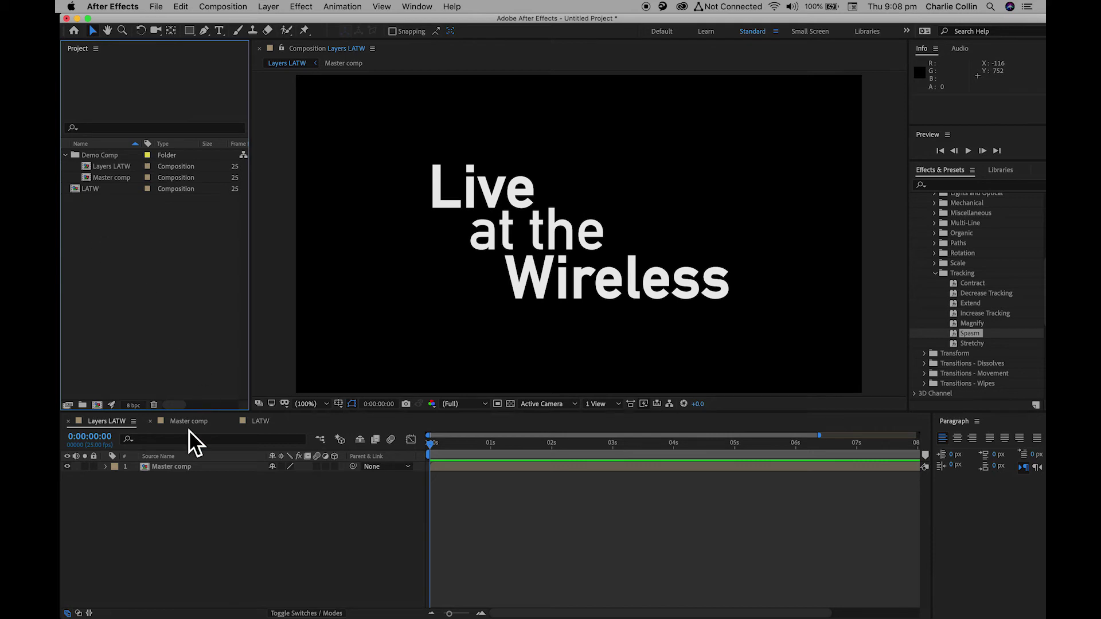
Step: Pre-compose all three text layers of the LATW composition as "Master Comp LATW", moving all attributes into the new composition
{"action": "left_click", "coordinate": [261, 422]}
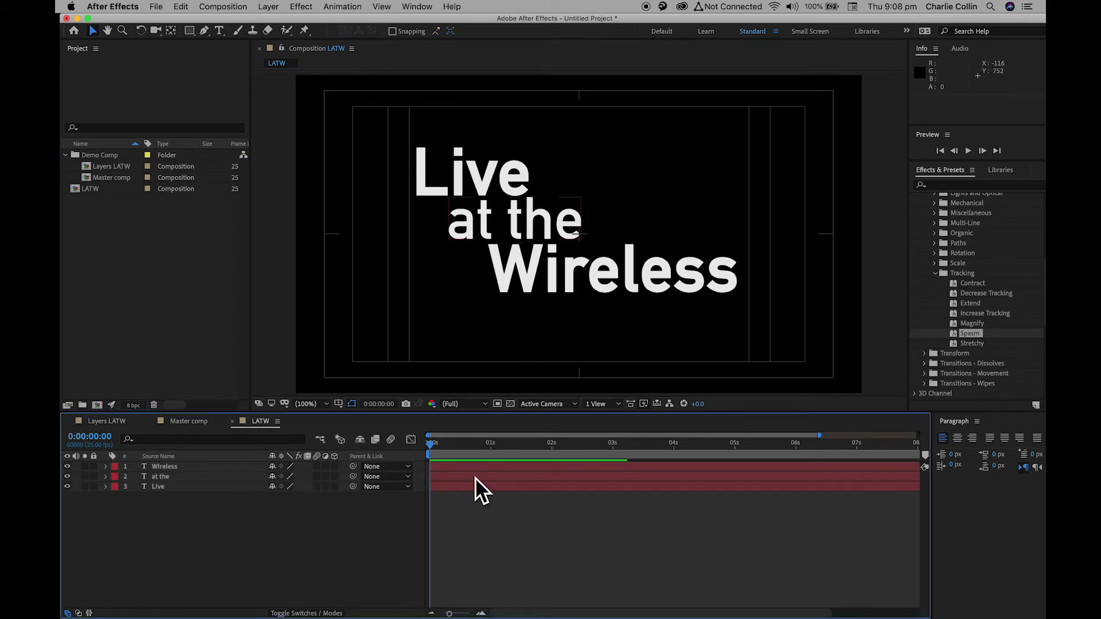
{"action": "left_click", "coordinate": [478, 445]}
{"action": "left_click_drag", "start_coordinate": [507, 445], "coordinate": [360, 458]}
{"action": "left_click_drag", "start_coordinate": [175, 534], "coordinate": [195, 378]}
{"action": "left_click", "coordinate": [222, 7]}
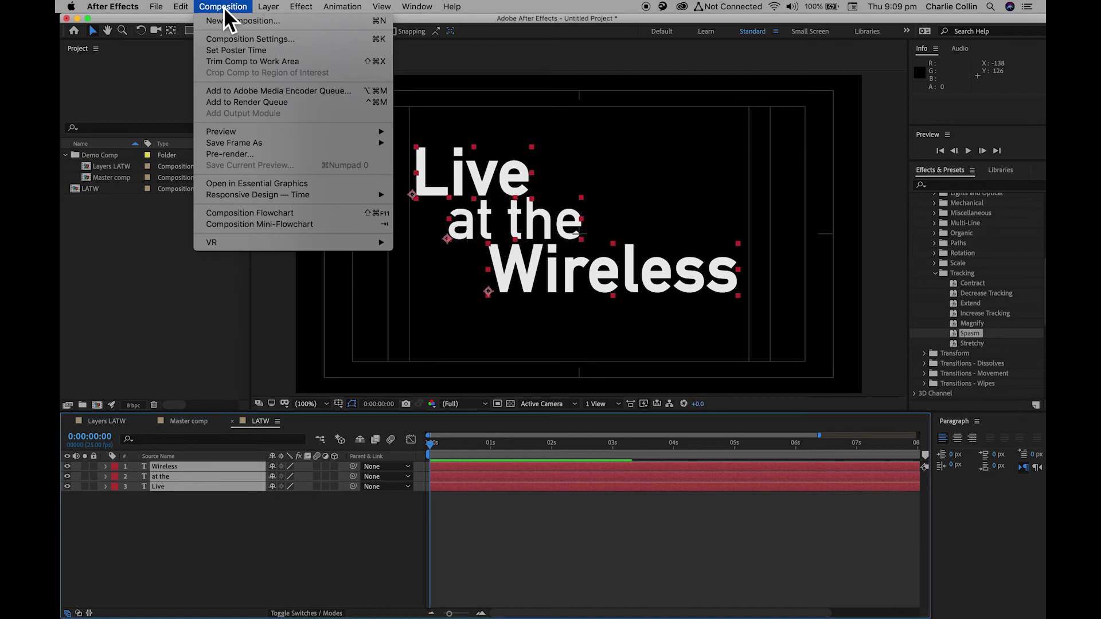
{"action": "mouse_move", "coordinate": [281, 6]}
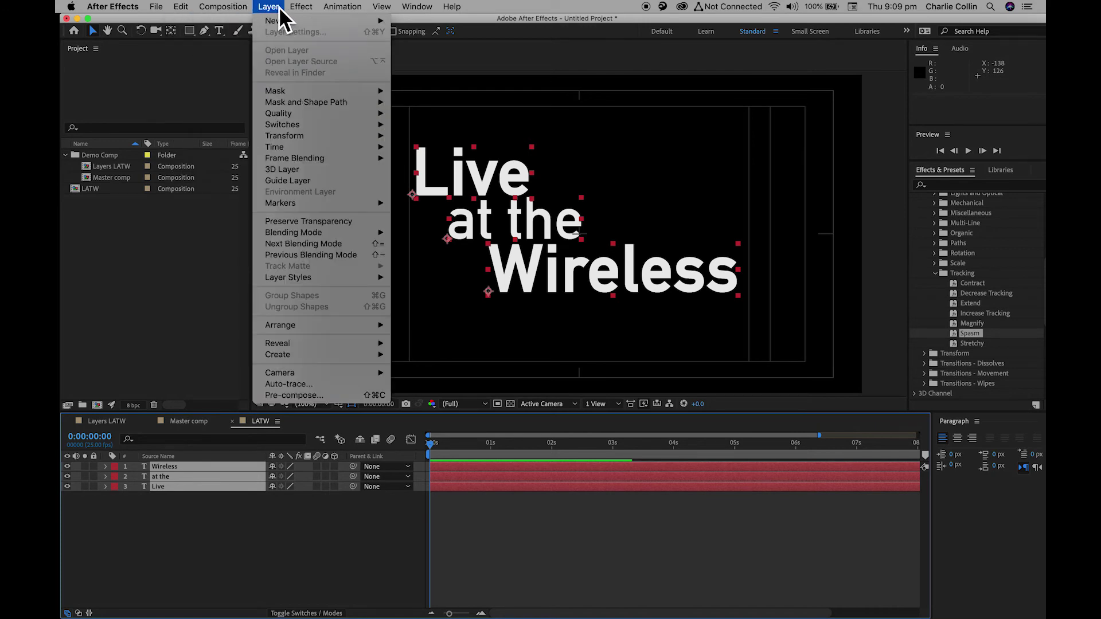
{"action": "left_click", "coordinate": [318, 396]}
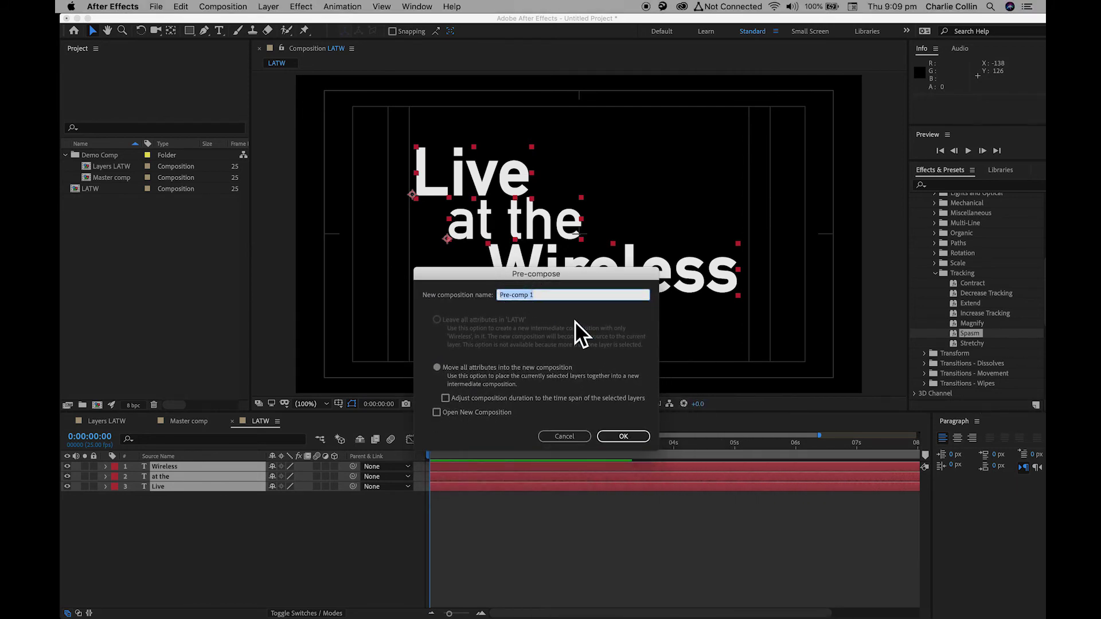
{"action": "type", "text": "Master Comp LATW"}
{"action": "left_click", "coordinate": [633, 438]}
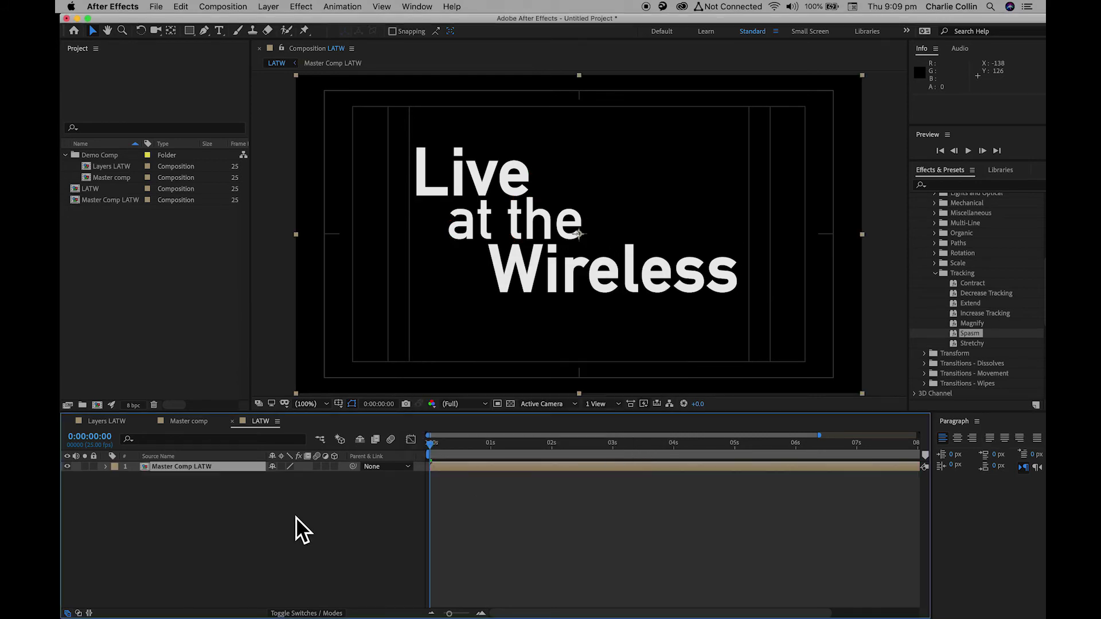
Step: Compare the new pre-comp with the Layers LATW and Master comp demo compositions, ending in LATW
{"action": "left_click", "coordinate": [284, 519]}
{"action": "left_click", "coordinate": [174, 470]}
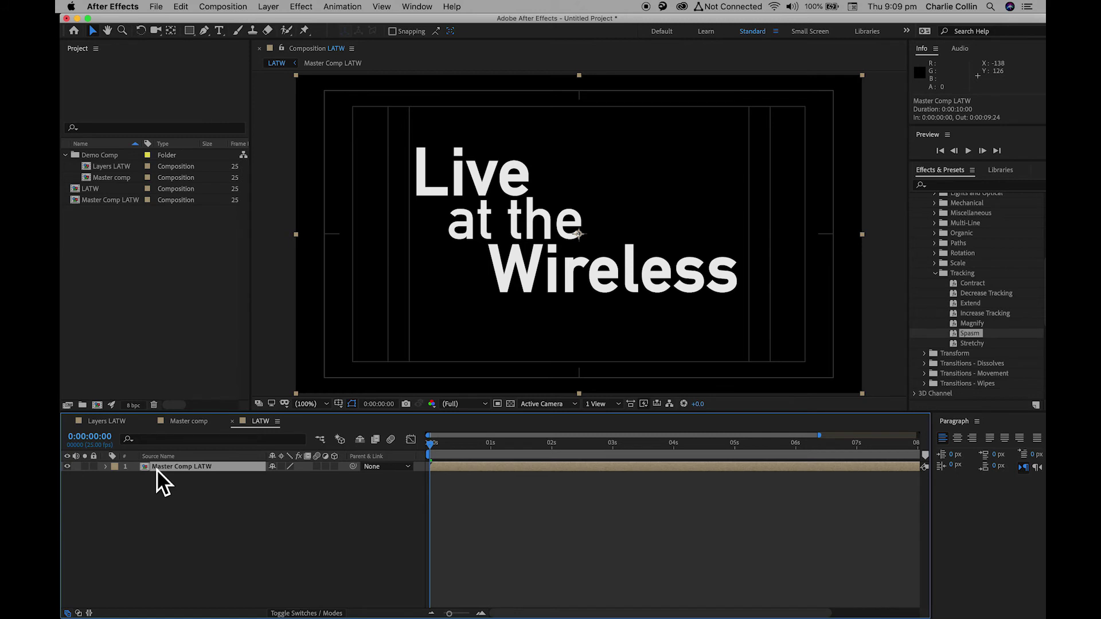
{"action": "left_click", "coordinate": [111, 424]}
{"action": "left_click", "coordinate": [177, 426]}
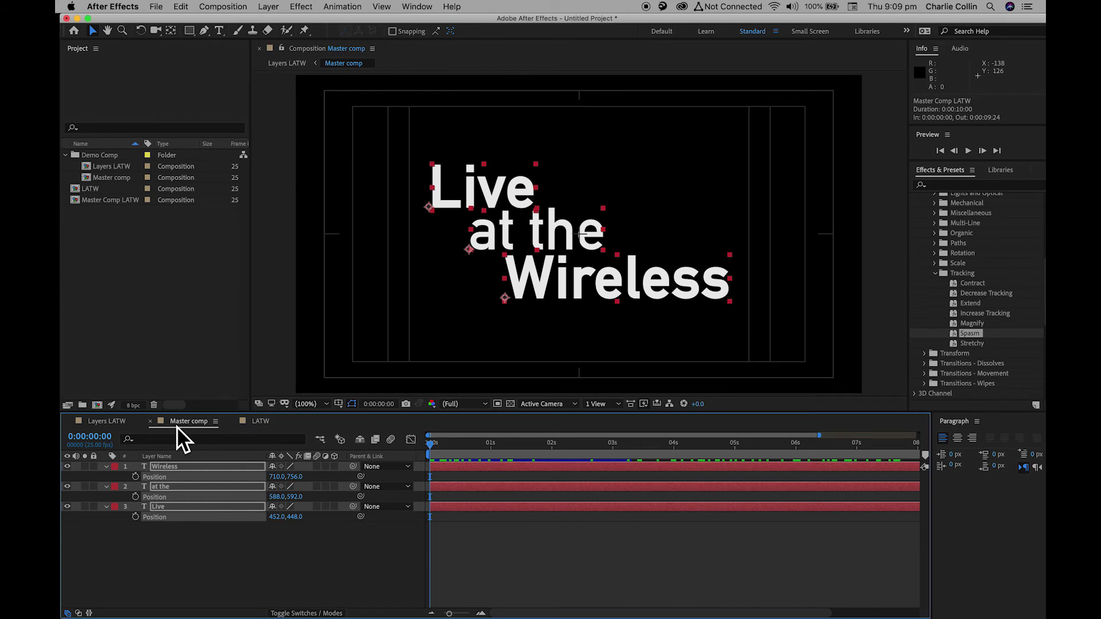
{"action": "left_click", "coordinate": [253, 422]}
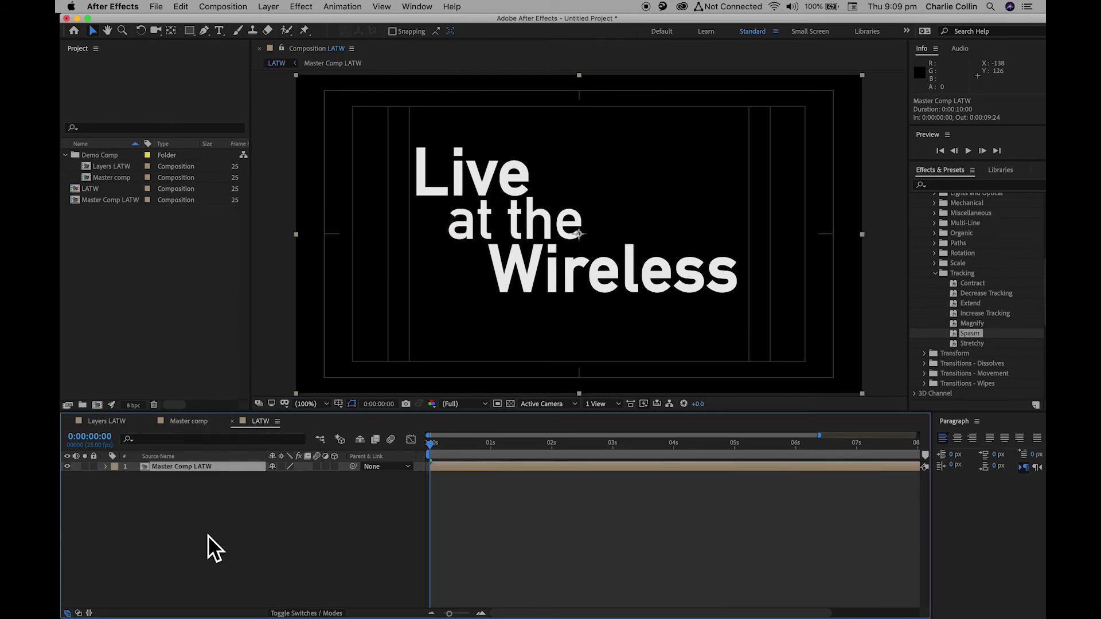
Step: Add a 100% Scale keyframe to the "Master Comp LATW" layer at 0:00:00:00
{"action": "left_click", "coordinate": [147, 467]}
{"action": "key", "text": "s"}
{"action": "left_click", "coordinate": [137, 477]}
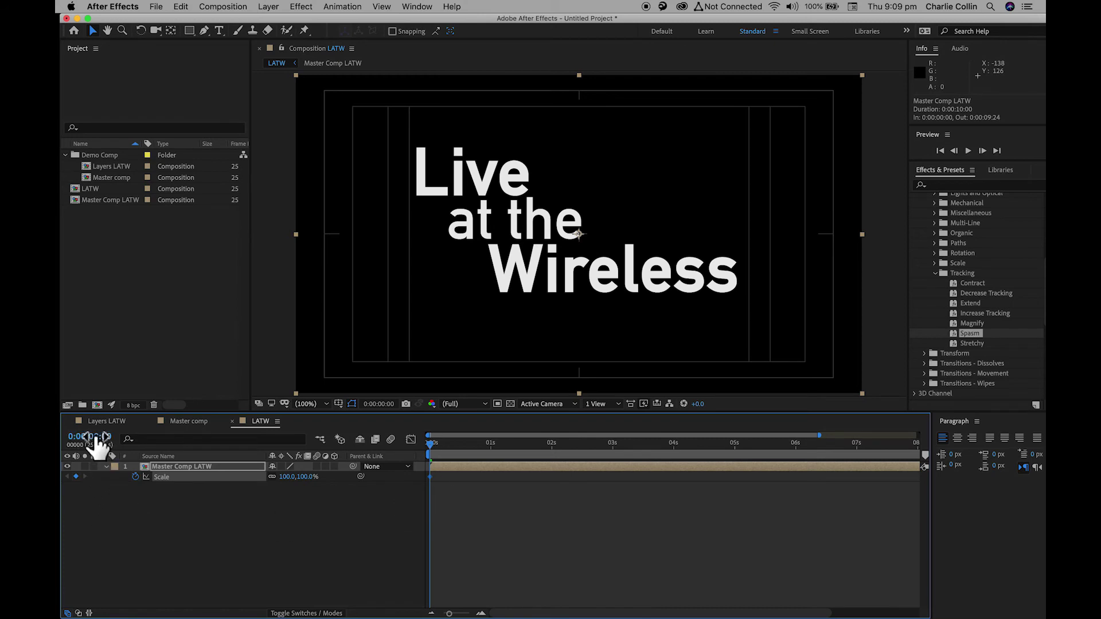
{"action": "key", "text": "alt+shift+j"}
{"action": "left_click", "coordinate": [258, 549]}
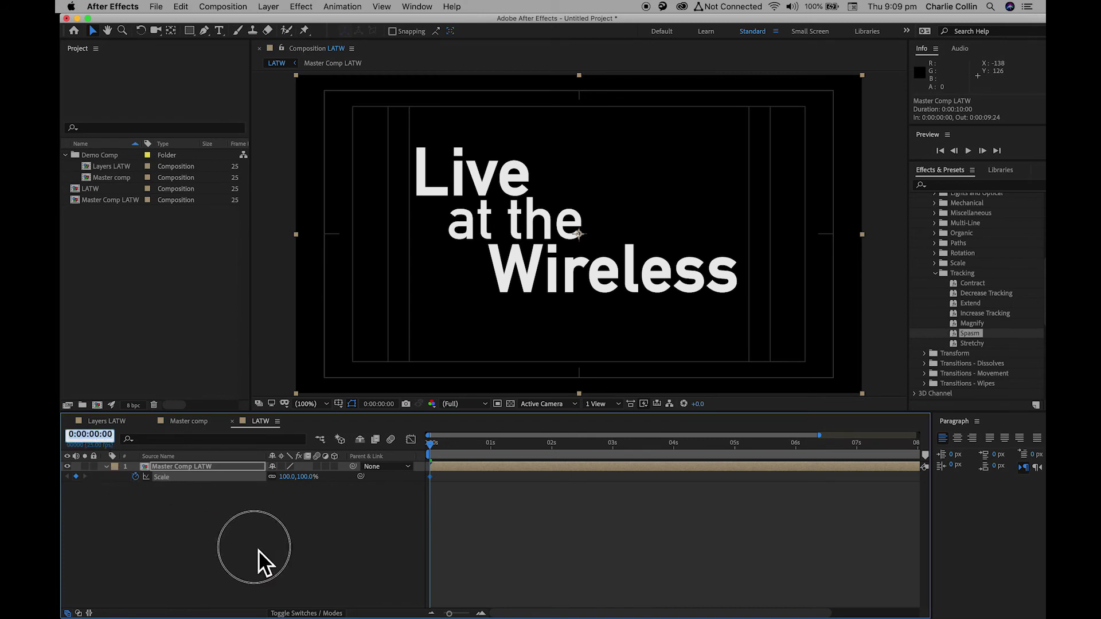
Step: Set the Scale of the "Master Comp LATW" layer to 110% at 0:00:02:20
{"action": "left_click_drag", "start_coordinate": [434, 446], "coordinate": [606, 463]}
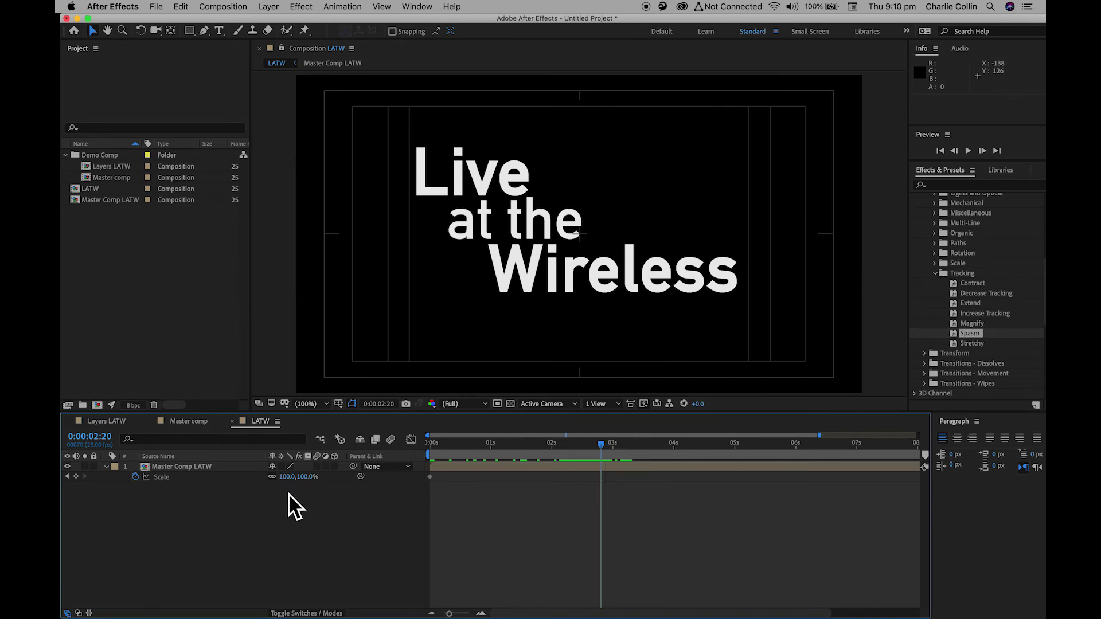
{"action": "left_click", "coordinate": [287, 477]}
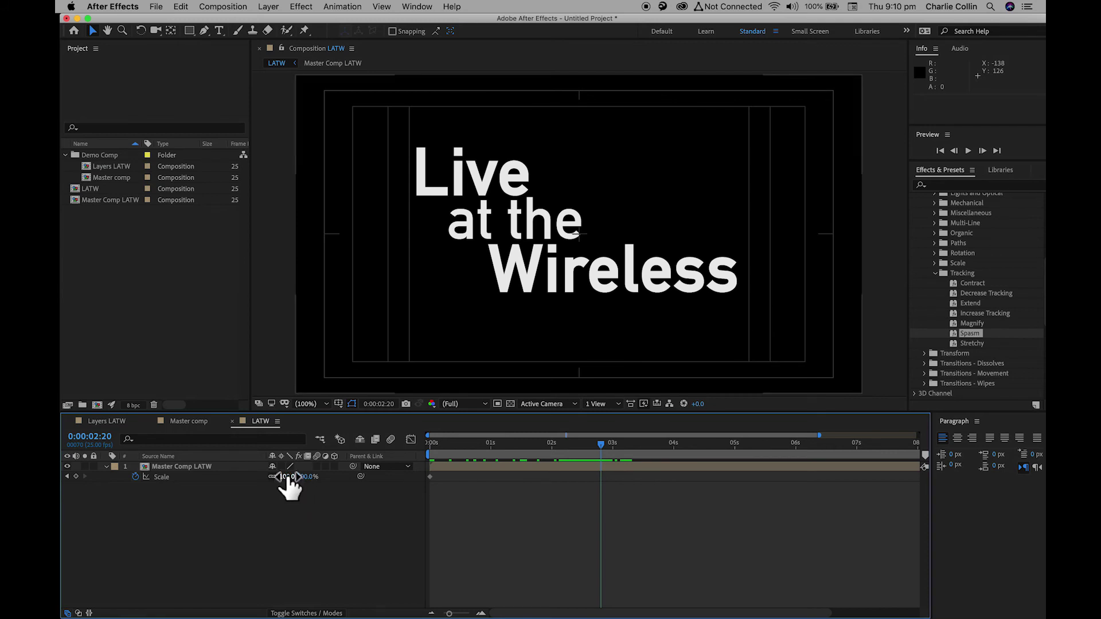
{"action": "mouse_move", "coordinate": [288, 479]}
{"action": "left_mouse_down"}
{"action": "mouse_move", "coordinate": [296, 477]}
{"action": "mouse_move", "coordinate": [287, 478]}
{"action": "left_mouse_up"}
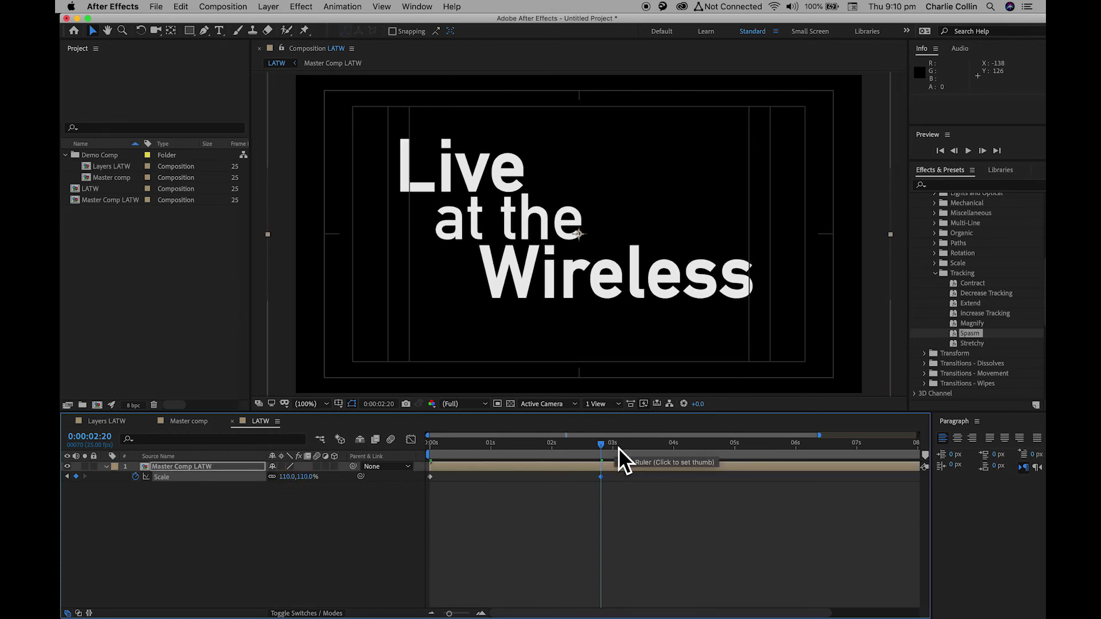
Step: Preview the "Master Comp LATW" scale animation twice from the start of the composition
{"action": "key", "text": "space"}
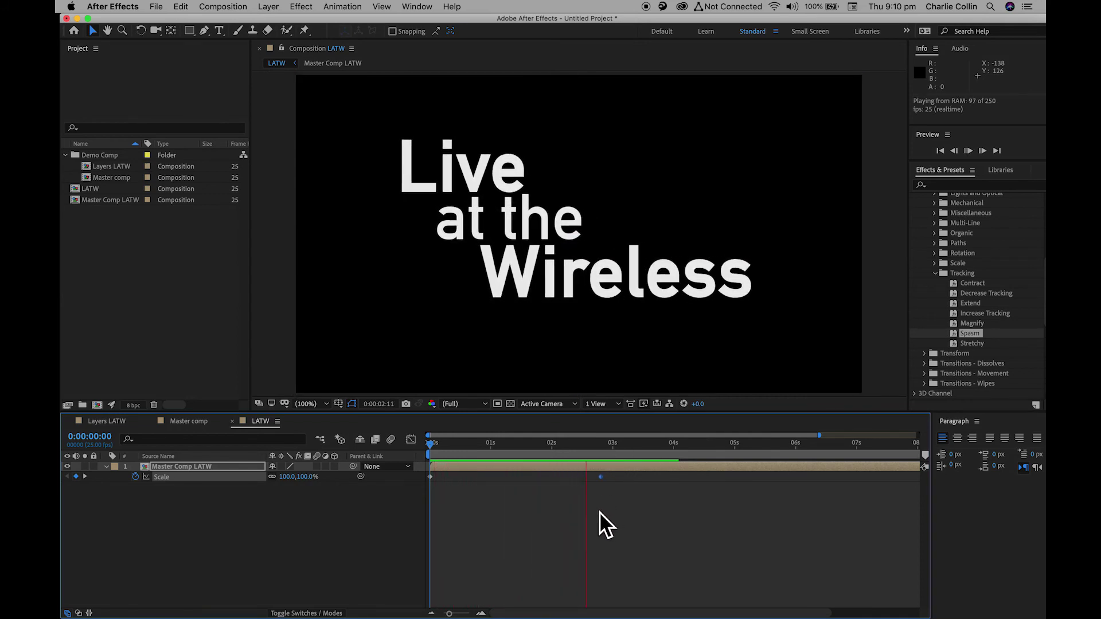
{"action": "key", "text": "space"}
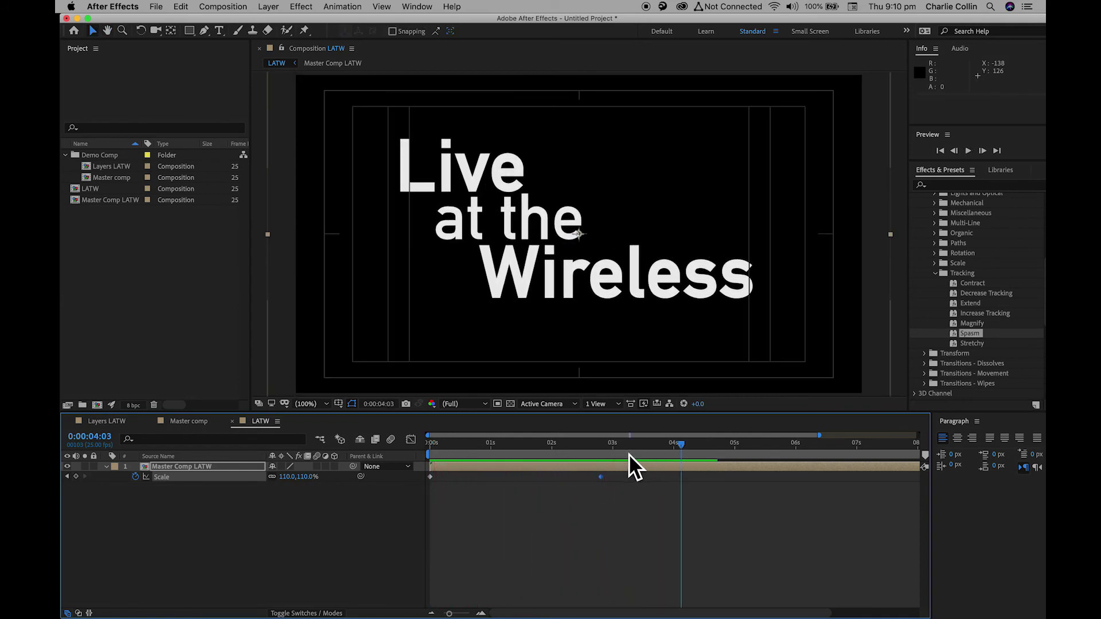
{"action": "key", "text": "Home"}
{"action": "key", "text": "space"}
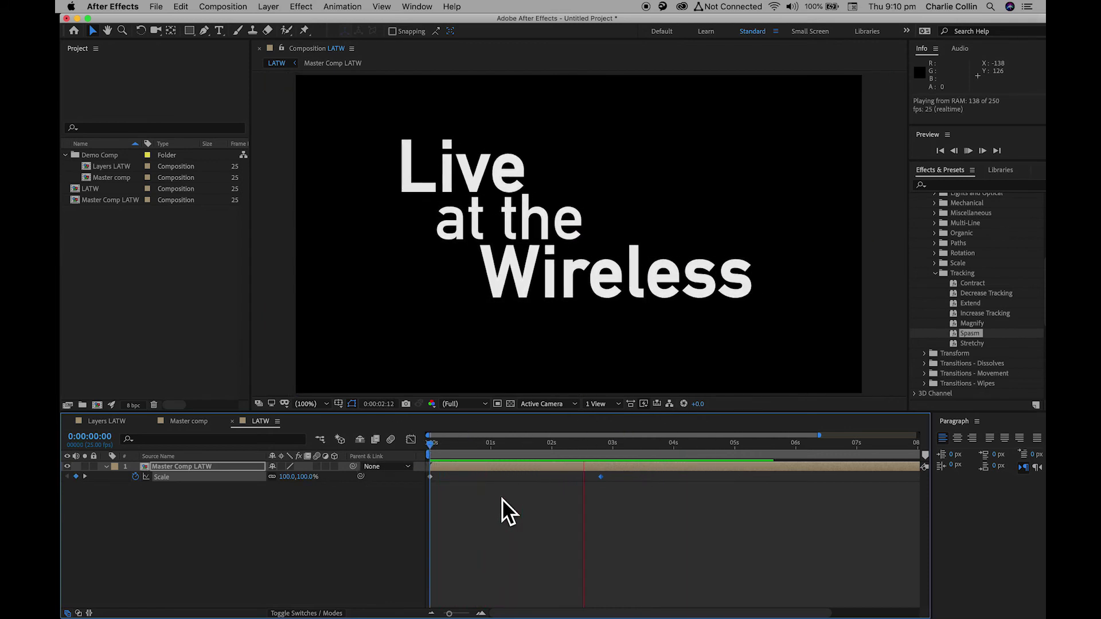
{"action": "key", "text": "space"}
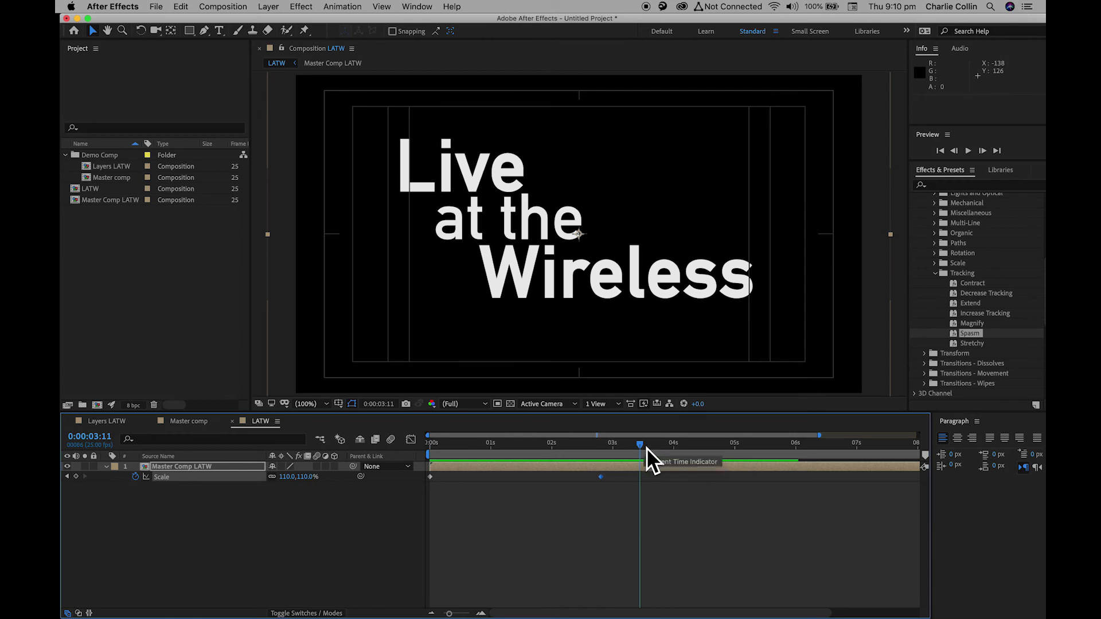
Step: Add a 0° Rotation keyframe to the "Master Comp LATW" layer at 0:00:02:20, keeping its Scale property shown
{"action": "left_click_drag", "start_coordinate": [645, 447], "coordinate": [605, 449]}
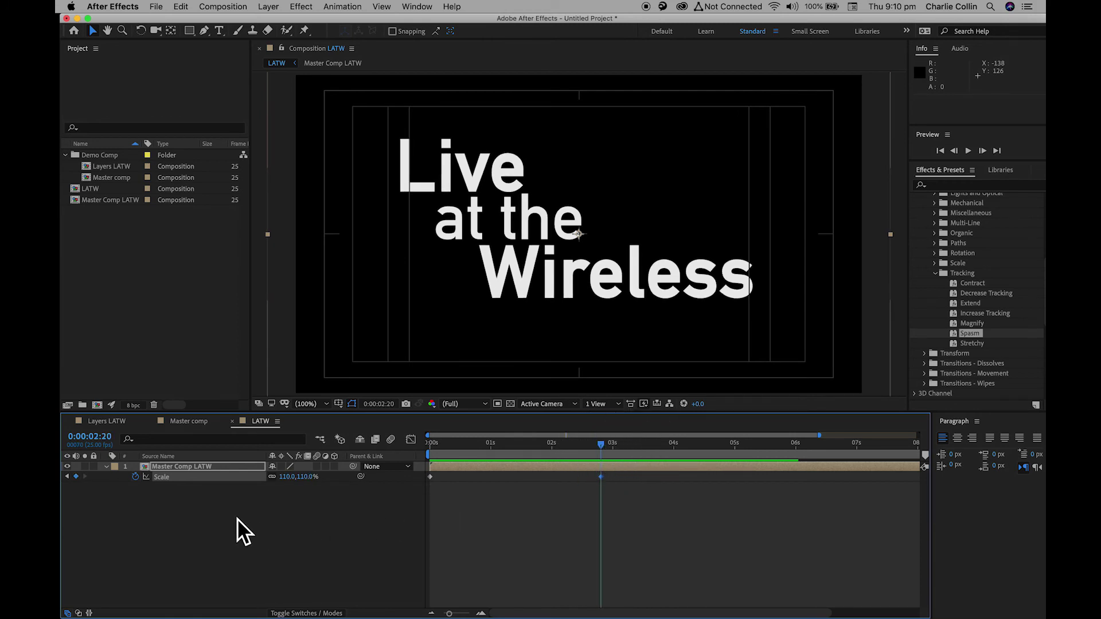
{"action": "left_click", "coordinate": [148, 469]}
{"action": "key", "text": "shift+r"}
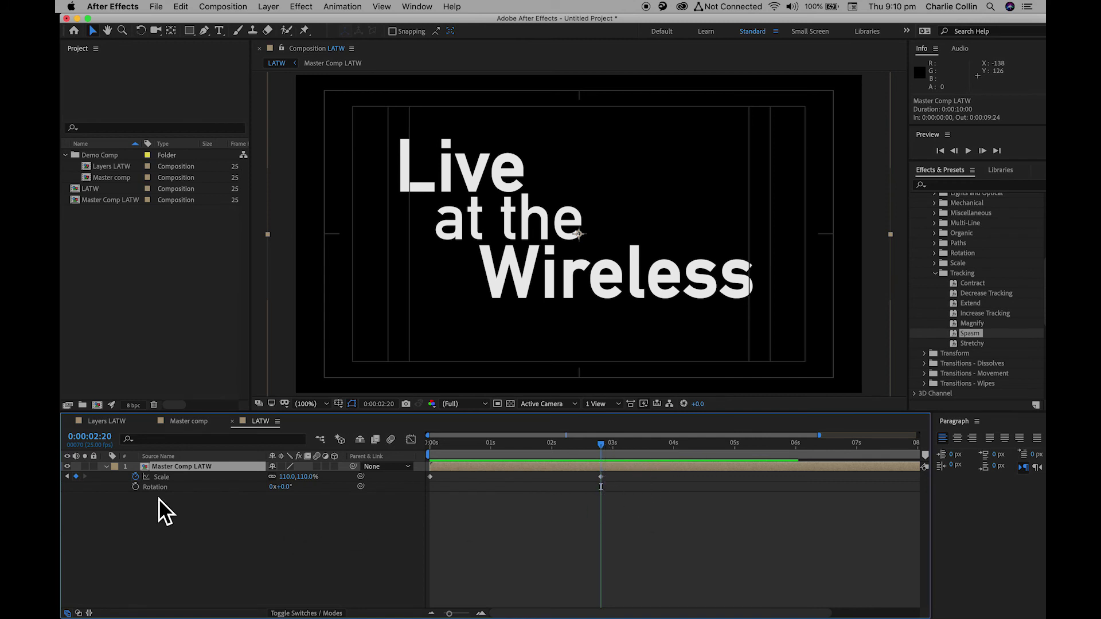
{"action": "left_click", "coordinate": [136, 489]}
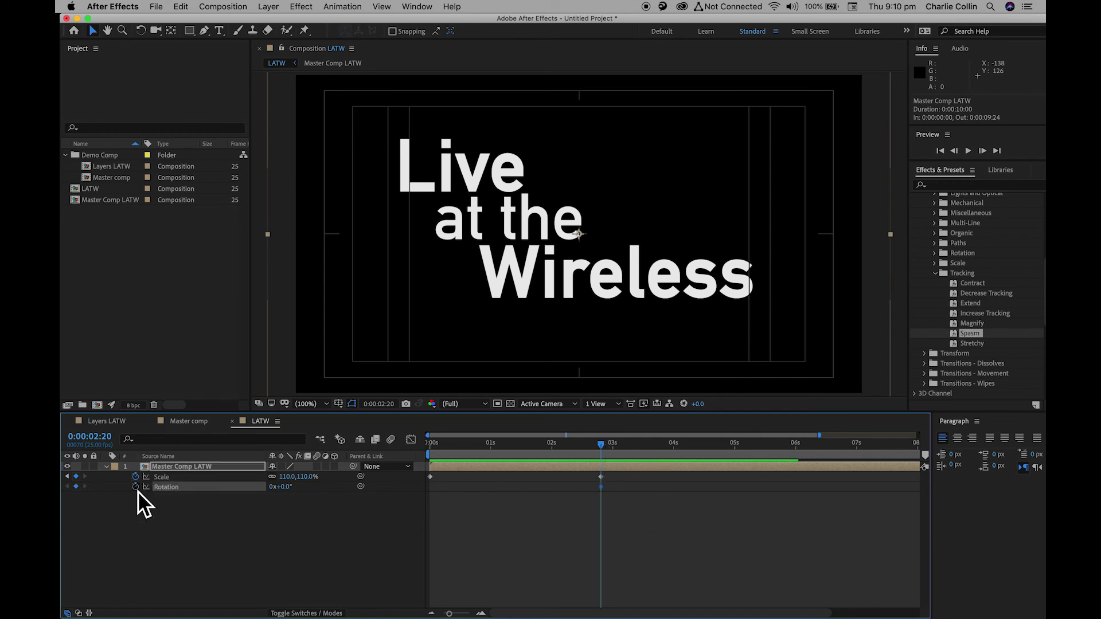
Step: Set the Rotation of the "Master Comp LATW" layer to -88° at 0:00:03:00
{"action": "left_click", "coordinate": [605, 446]}
{"action": "left_click_drag", "start_coordinate": [605, 446], "coordinate": [618, 448]}
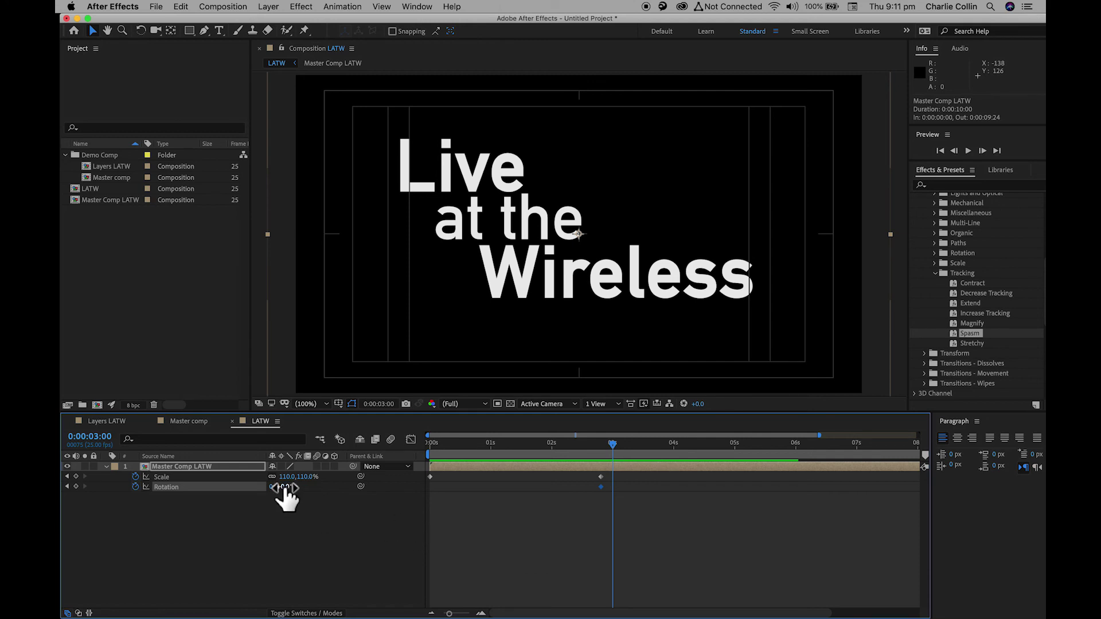
{"action": "left_click_drag", "start_coordinate": [284, 488], "coordinate": [233, 488]}
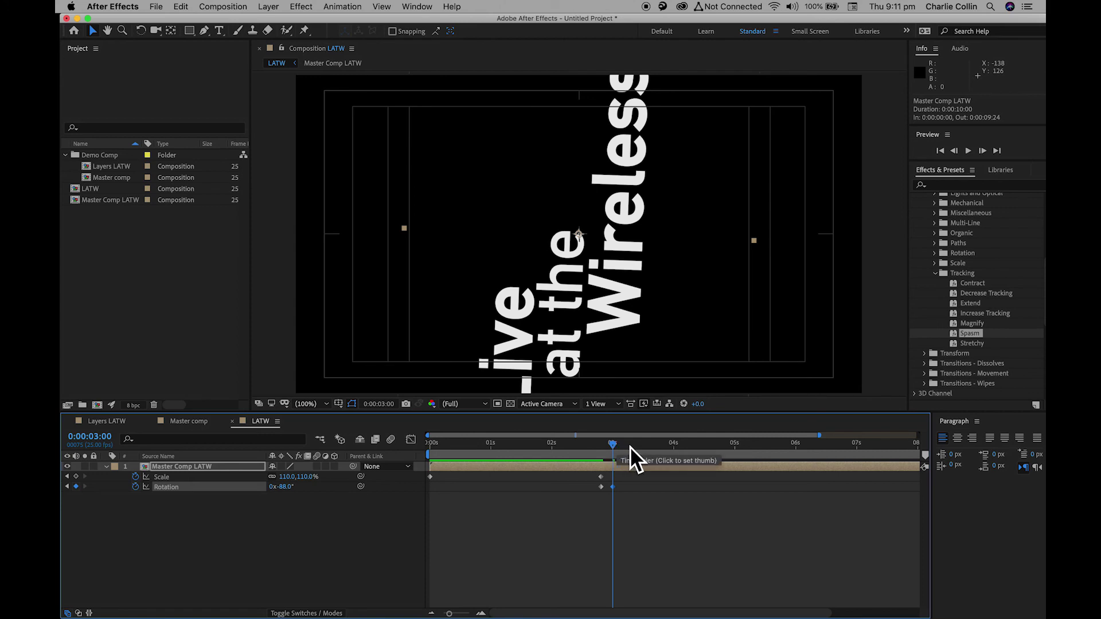
Step: Set the Scale of the "Master Comp LATW" layer to 2934% at 0:00:03:00
{"action": "left_click", "coordinate": [198, 479]}
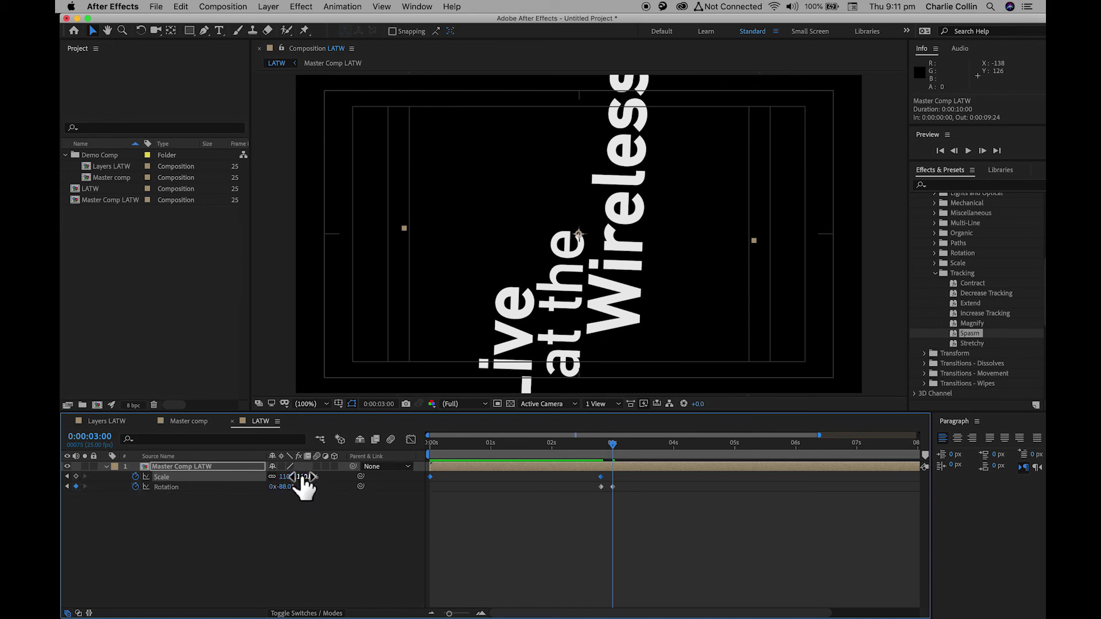
{"action": "left_click_drag", "start_coordinate": [302, 477], "coordinate": [582, 476]}
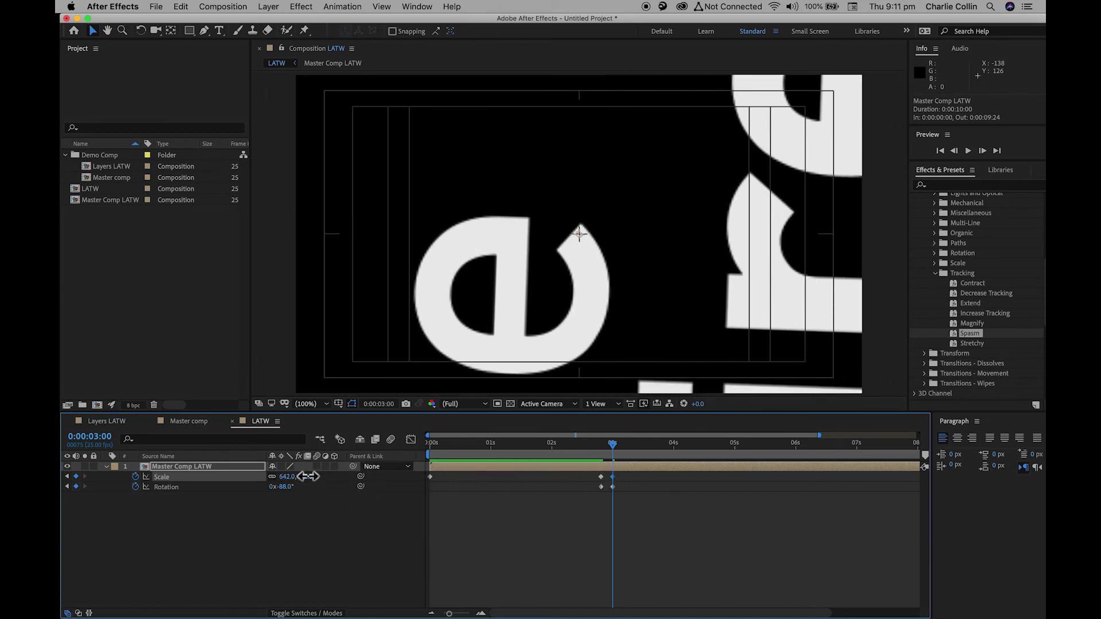
{"action": "left_click_drag", "start_coordinate": [301, 476], "coordinate": [831, 462]}
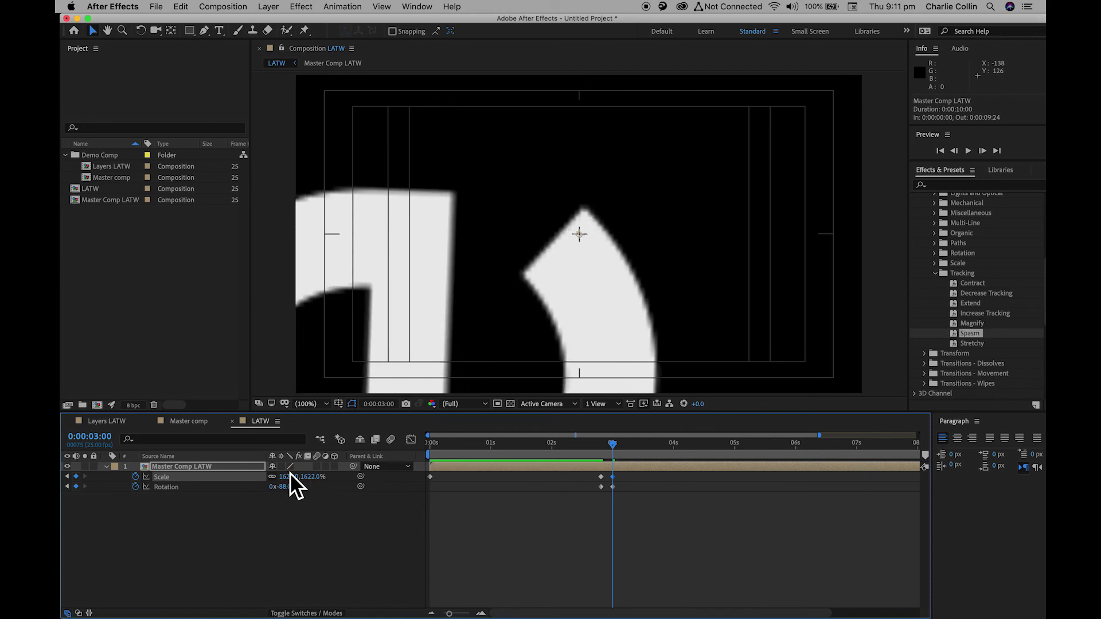
{"action": "left_click_drag", "start_coordinate": [309, 484], "coordinate": [848, 481]}
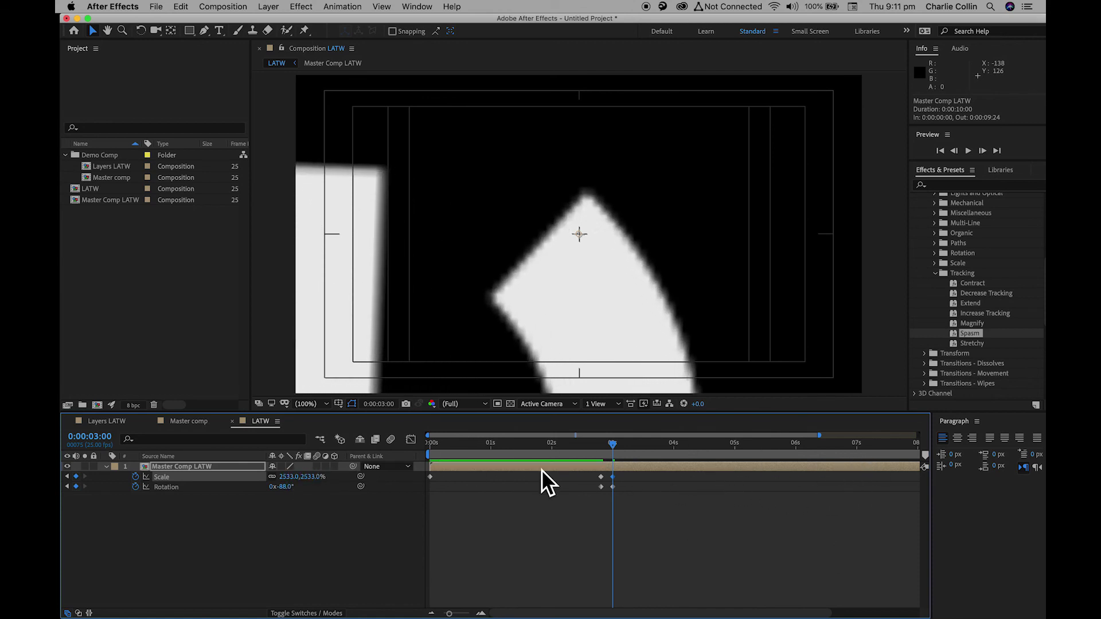
{"action": "left_click_drag", "start_coordinate": [309, 476], "coordinate": [547, 485]}
{"action": "left_click", "coordinate": [204, 467]}
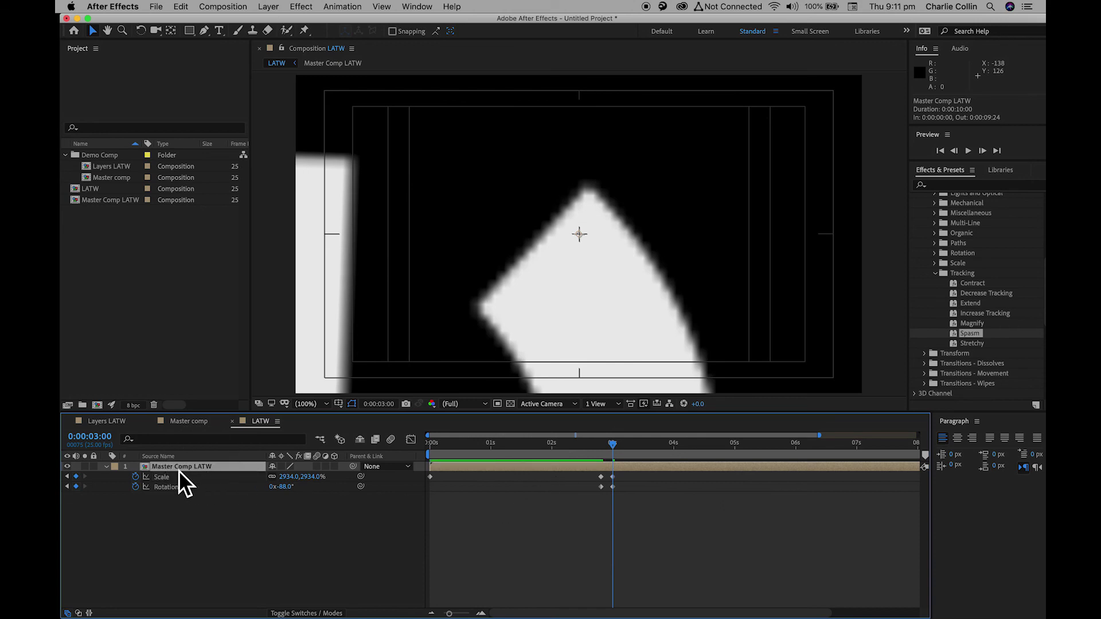
Step: Preview the scale and rotation transition twice, starting from about 0:00:02:10
{"action": "left_click_drag", "start_coordinate": [613, 445], "coordinate": [581, 448]}
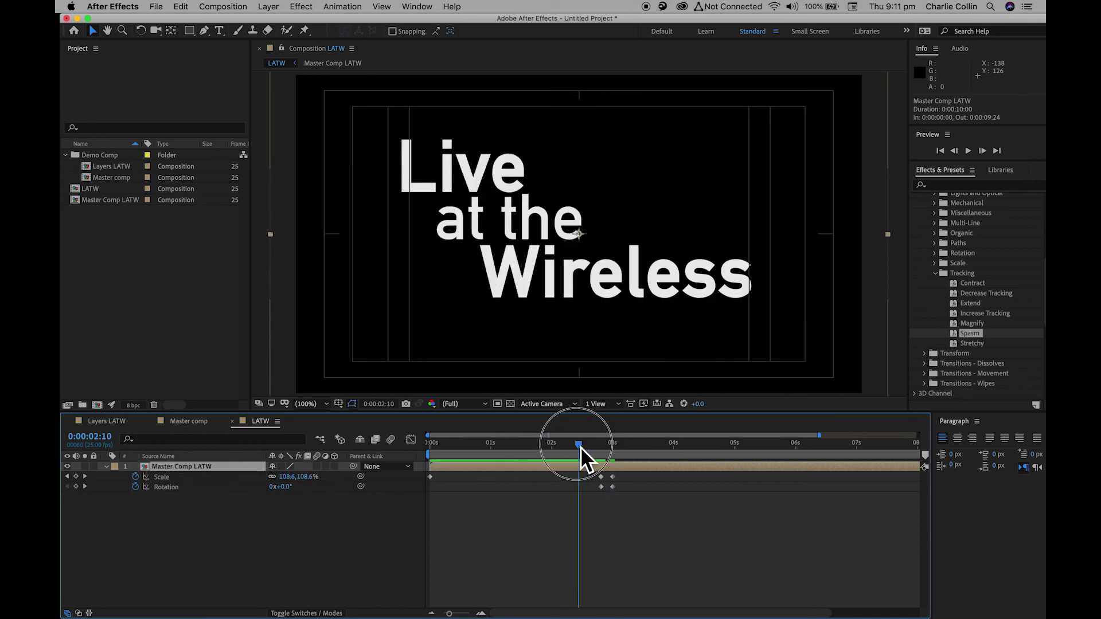
{"action": "key", "text": "space"}
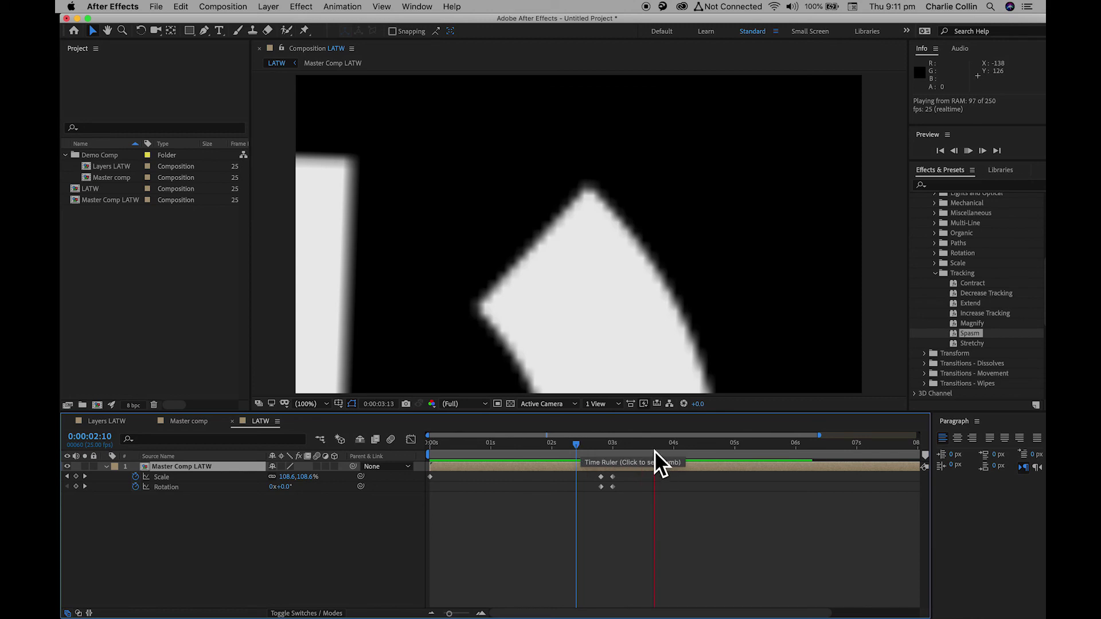
{"action": "left_click_drag", "start_coordinate": [660, 445], "coordinate": [577, 444]}
{"action": "key", "text": "space"}
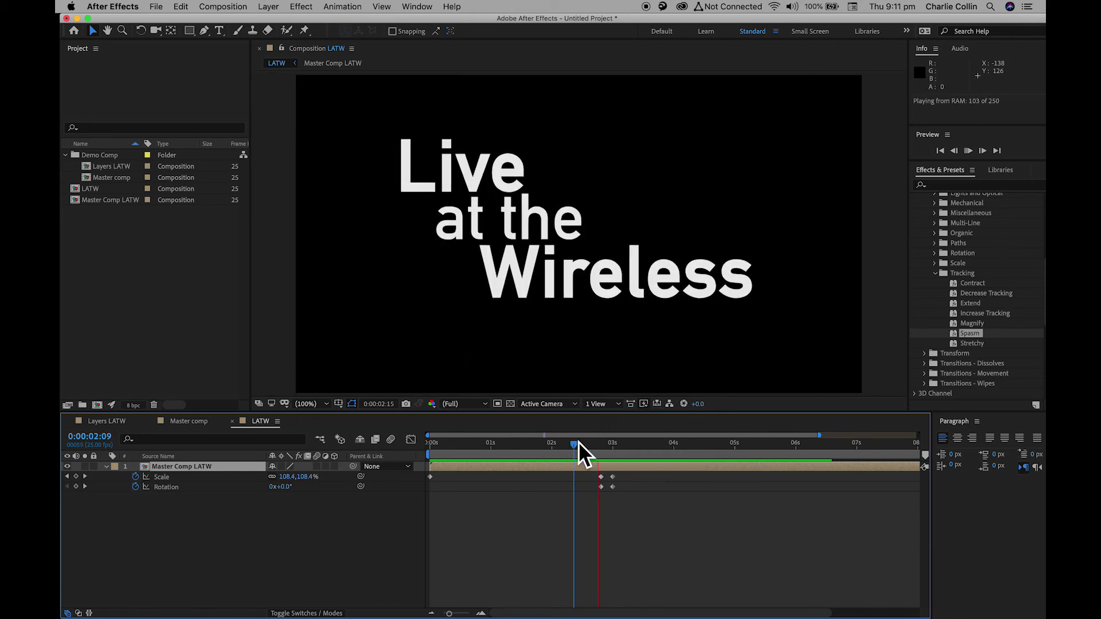
{"action": "key", "text": "space"}
{"action": "left_click_drag", "start_coordinate": [663, 451], "coordinate": [571, 445]}
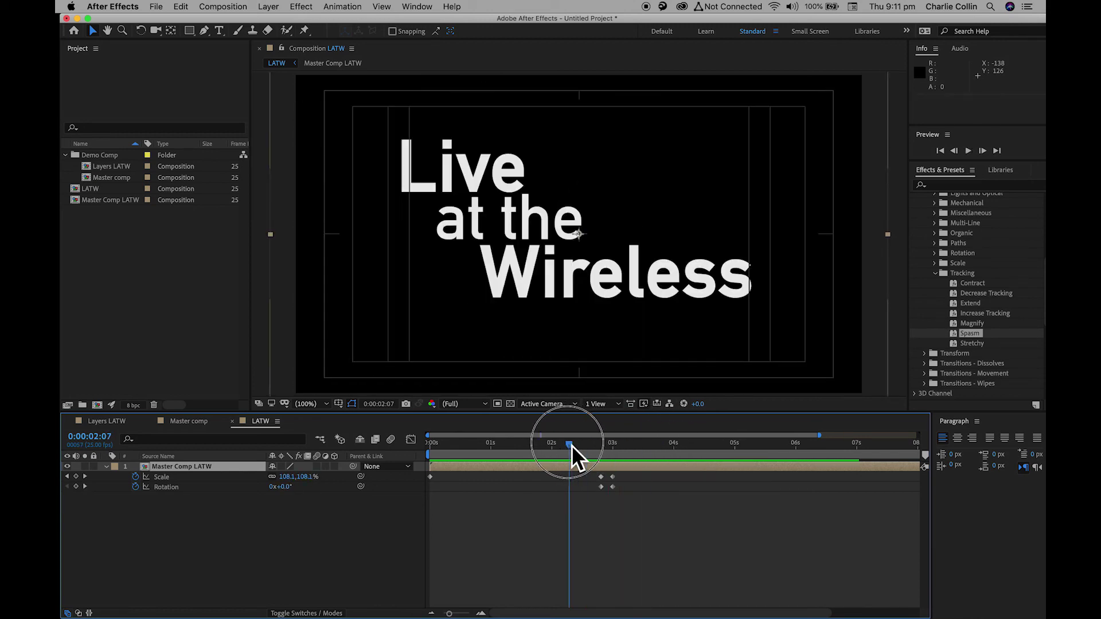
Step: Move the last Scale and Rotation keyframes of the "Master Comp LATW" layer to 0:00:03:08 and preview the transition
{"action": "left_click_drag", "start_coordinate": [623, 502], "coordinate": [610, 469]}
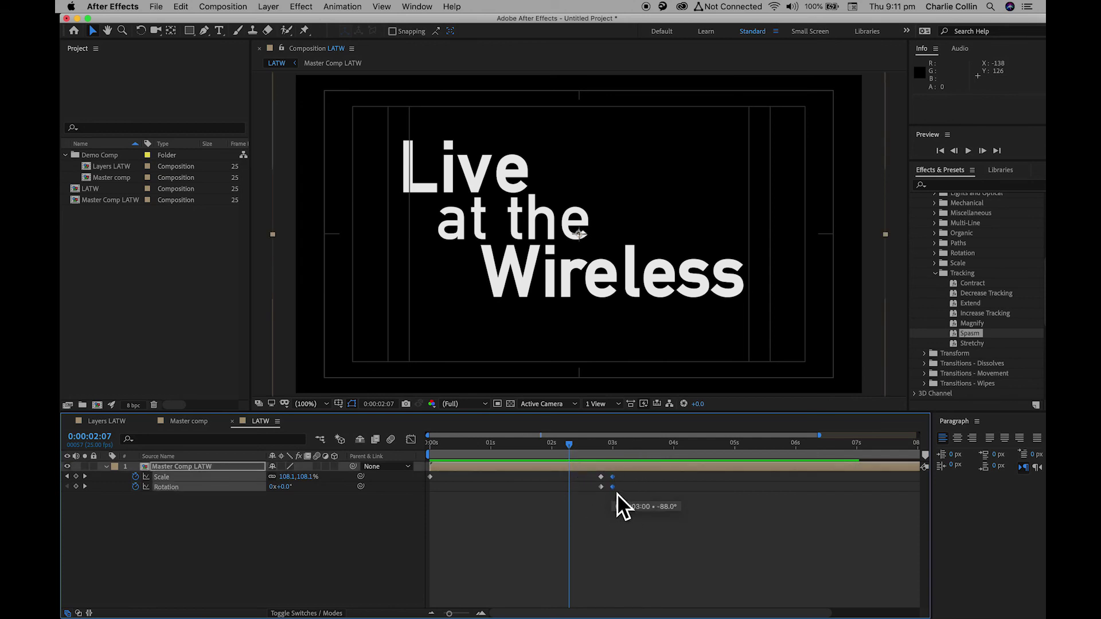
{"action": "left_click_drag", "start_coordinate": [617, 493], "coordinate": [637, 491]}
{"action": "key", "text": "space"}
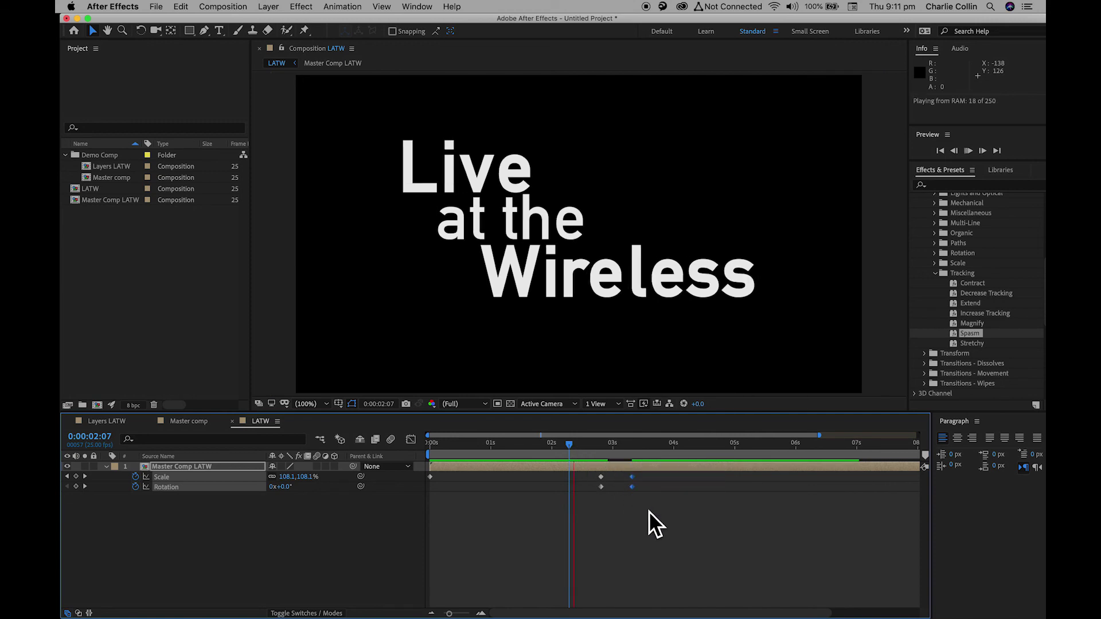
{"action": "key", "text": "space"}
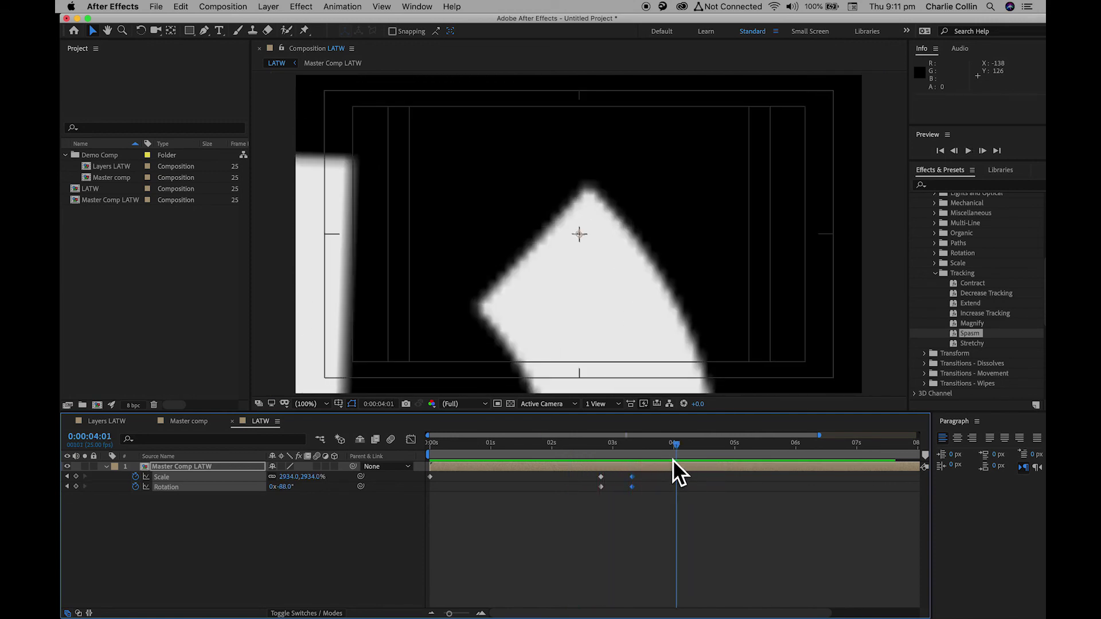
{"action": "left_click_drag", "start_coordinate": [677, 446], "coordinate": [584, 449]}
{"action": "left_click_drag", "start_coordinate": [604, 452], "coordinate": [638, 470]}
Step: Show the Position property of the "Master Comp LATW" layer and add a Position keyframe at 0:00:02:20
{"action": "left_click", "coordinate": [190, 468]}
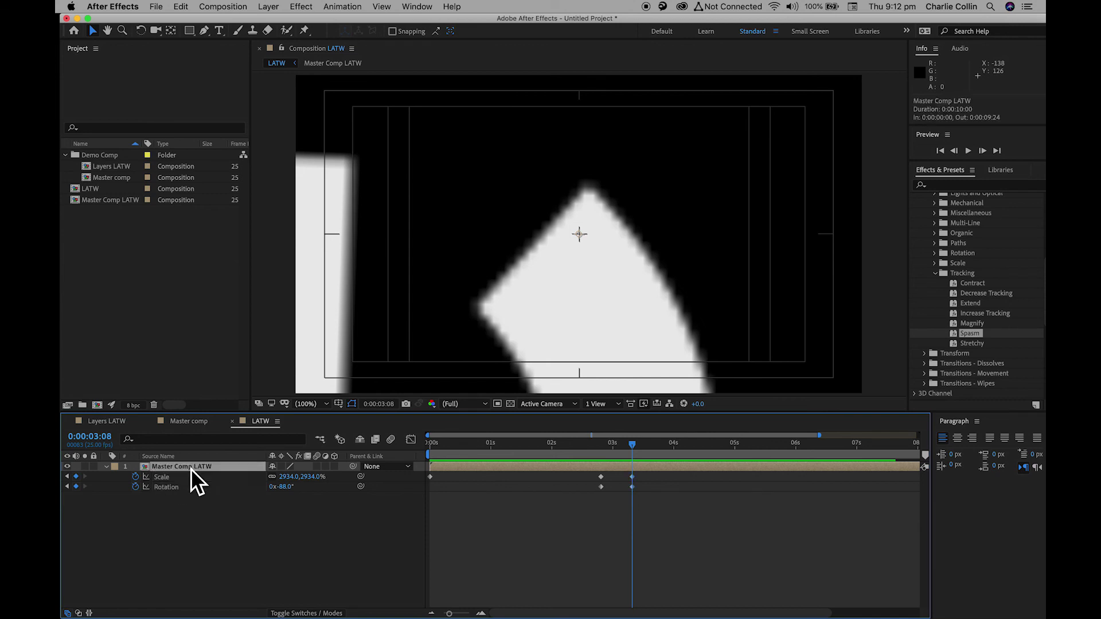
{"action": "key", "text": "shift+p"}
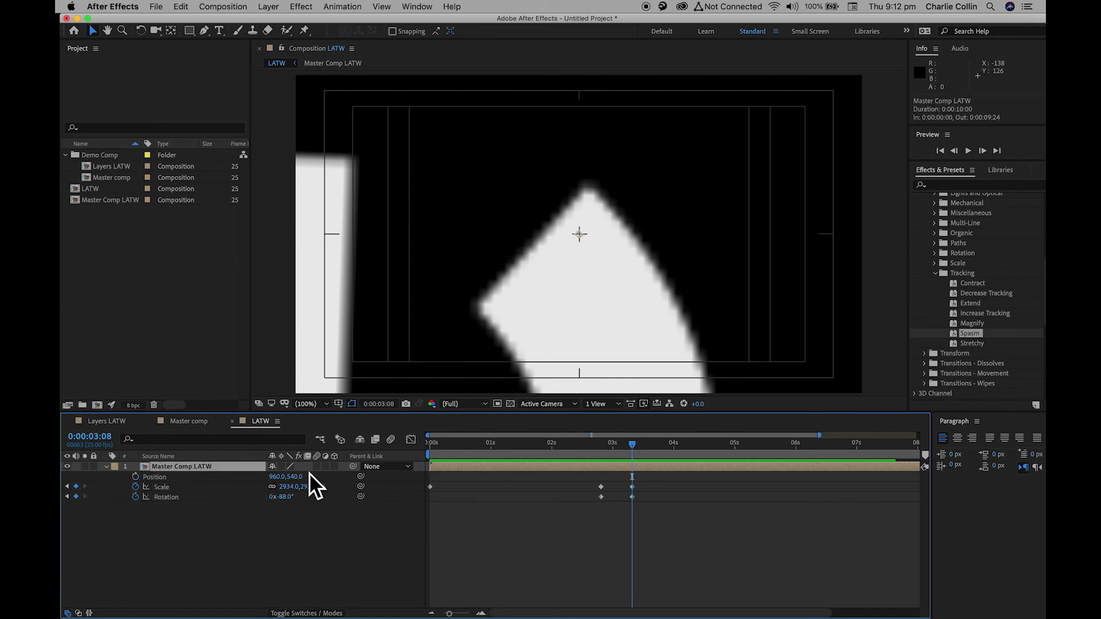
{"action": "left_click_drag", "start_coordinate": [632, 445], "coordinate": [604, 445]}
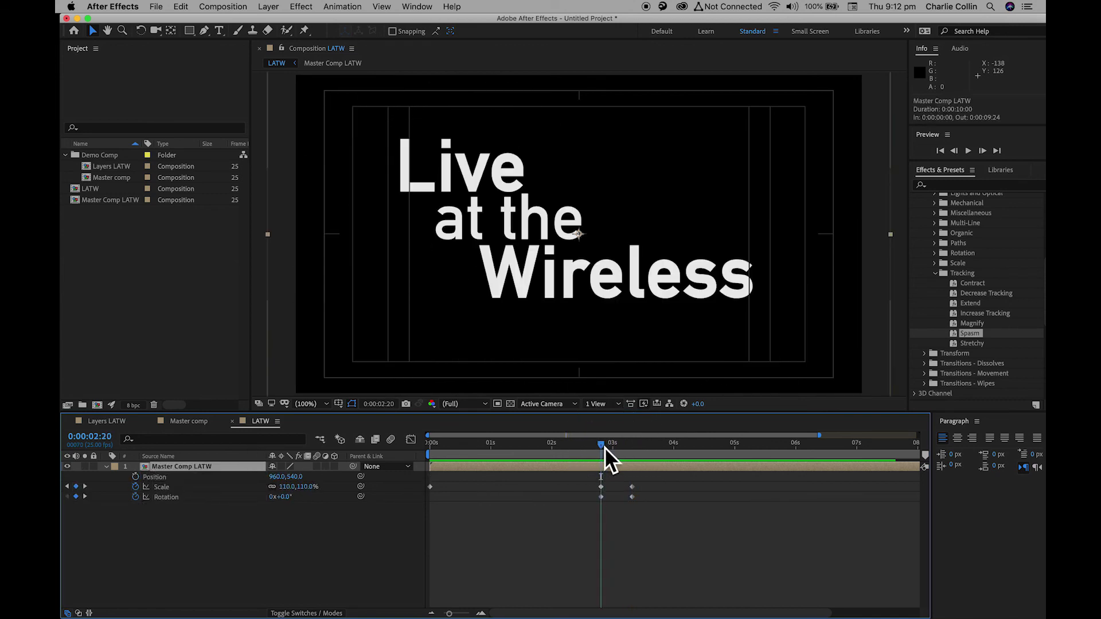
{"action": "left_click", "coordinate": [136, 477]}
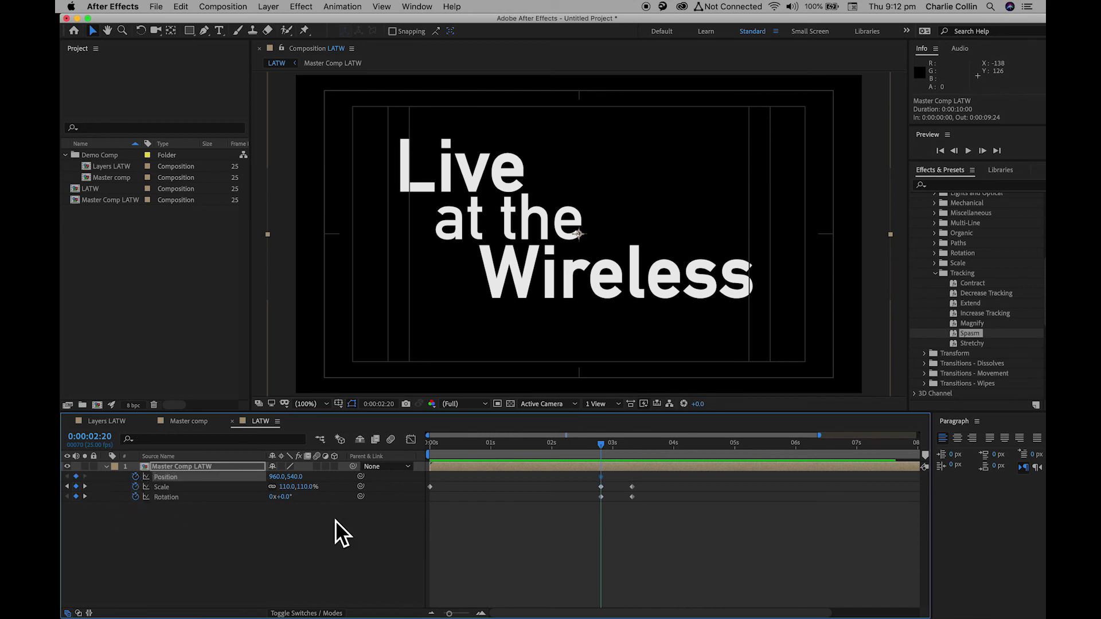
Step: Set the Position of the "Master Comp LATW" layer to 960, 1392 at 0:00:03:08 and preview the title's exit
{"action": "left_click_drag", "start_coordinate": [606, 446], "coordinate": [638, 450]}
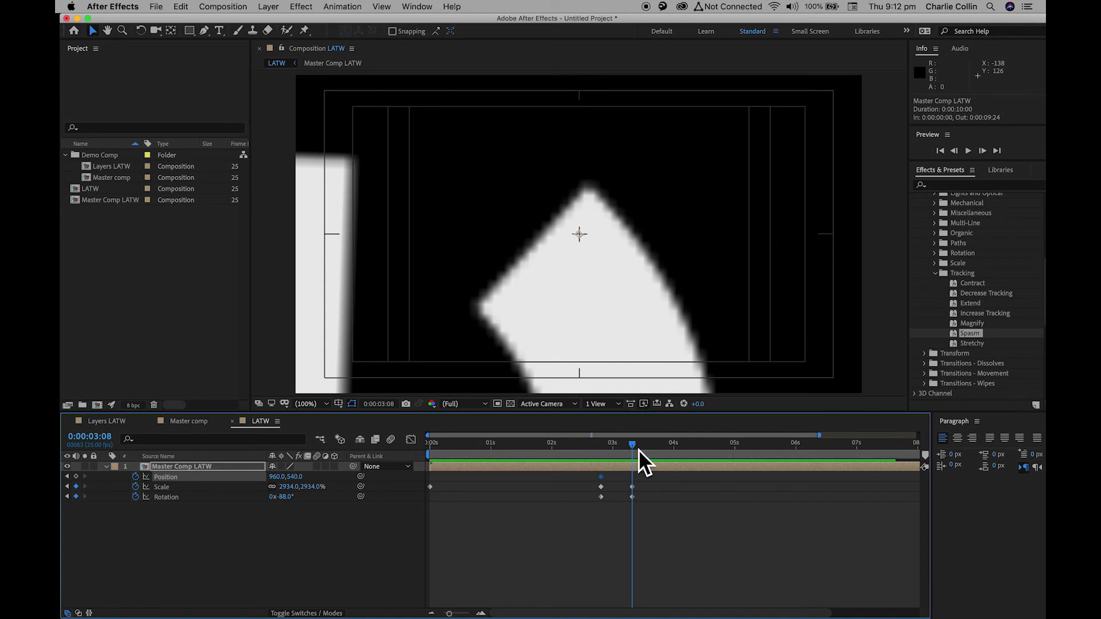
{"action": "left_click_drag", "start_coordinate": [294, 479], "coordinate": [751, 521]}
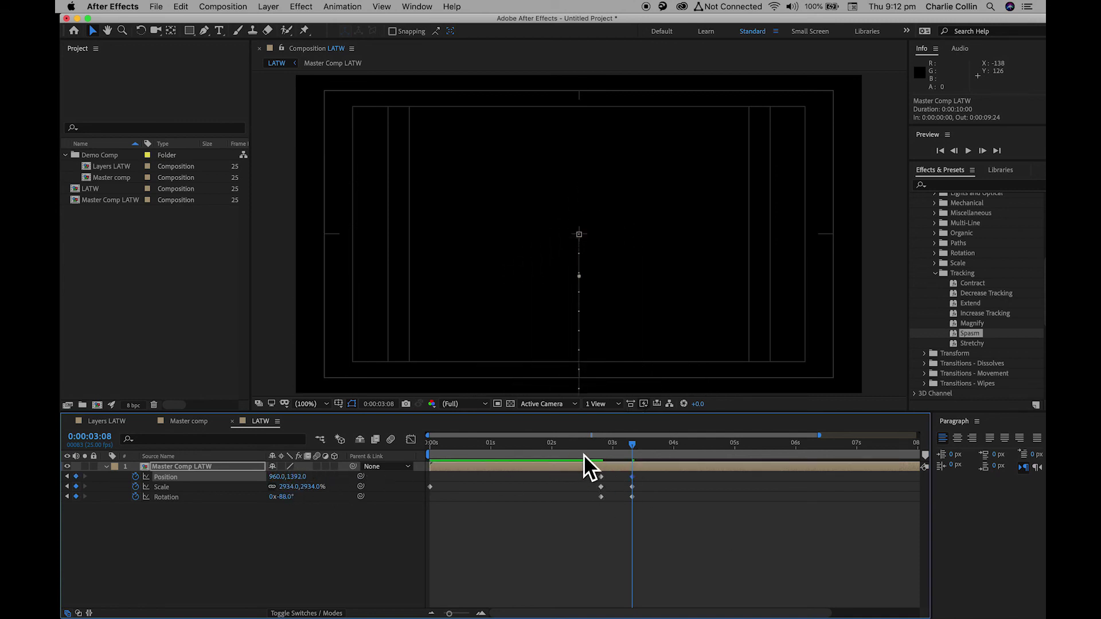
{"action": "key", "text": "space"}
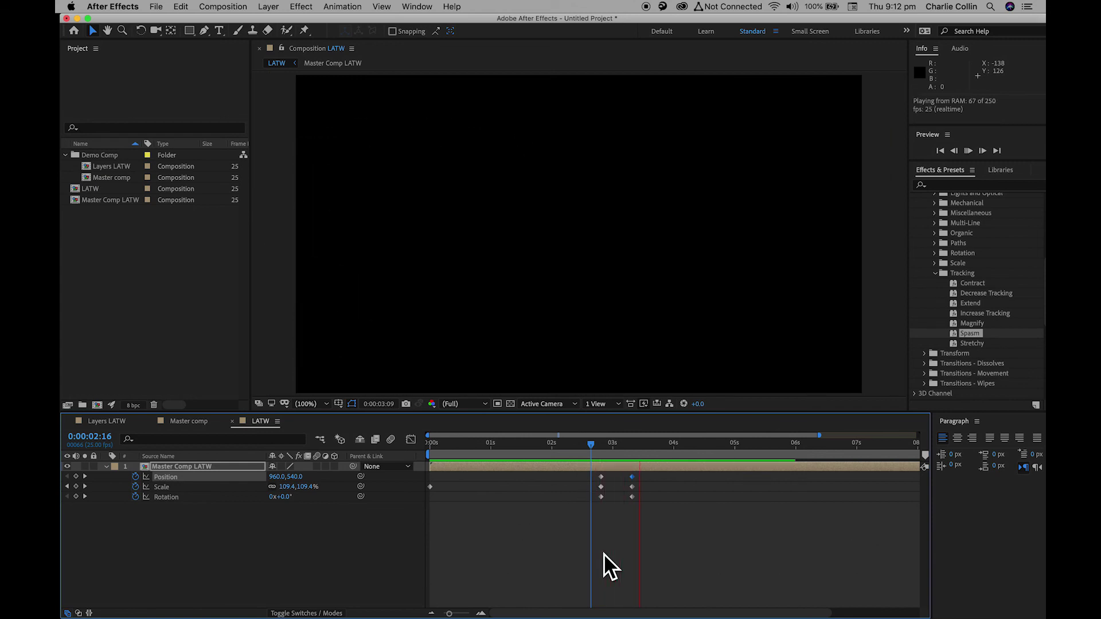
{"action": "key", "text": "space"}
{"action": "left_click_drag", "start_coordinate": [671, 447], "coordinate": [638, 453]}
Step: Return to the start of the composition, hide the Title/Action Safe guides and deselect the layer
{"action": "key", "text": "Home"}
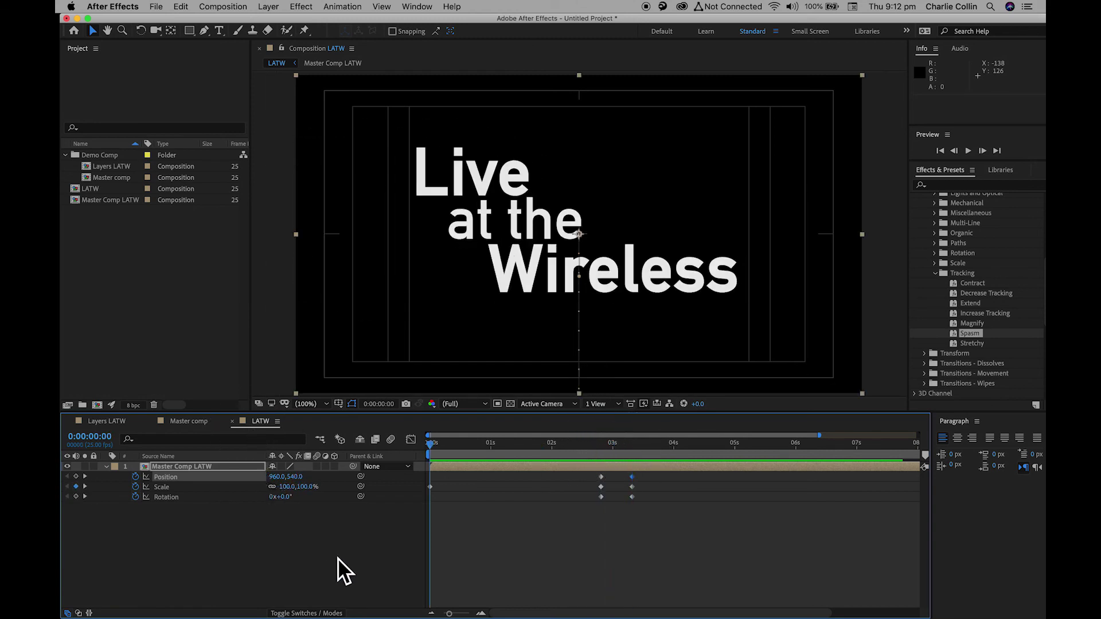
{"action": "left_click", "coordinate": [339, 404]}
{"action": "left_click", "coordinate": [376, 415]}
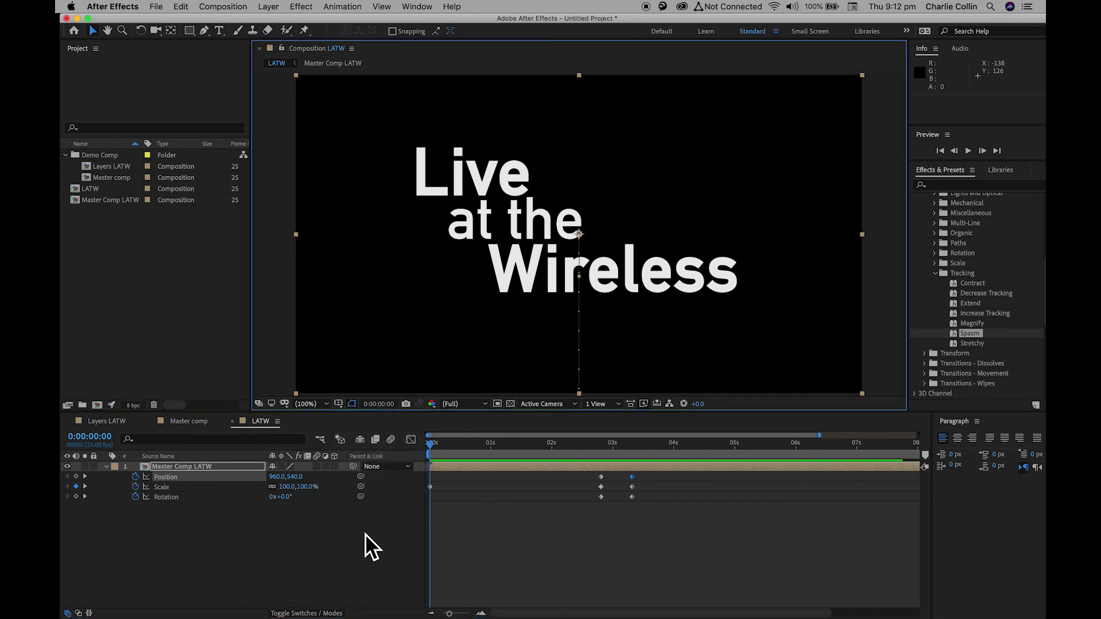
{"action": "left_click", "coordinate": [363, 534]}
Step: Preview the complete LATW title animation twice from the start of the composition
{"action": "key", "text": "space"}
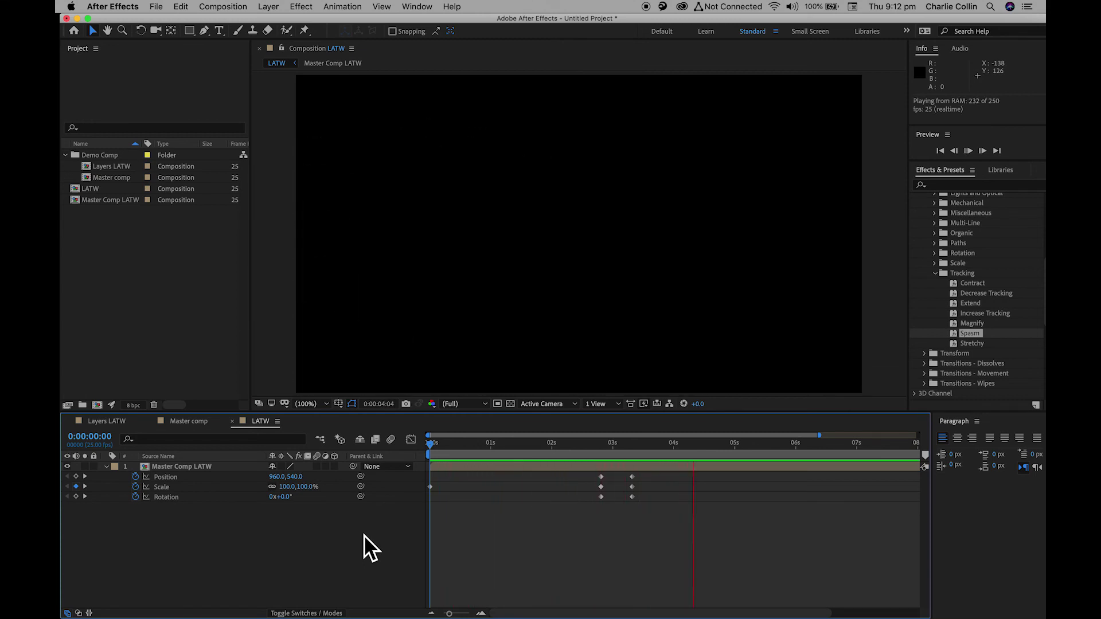
{"action": "key", "text": "space"}
{"action": "left_click_drag", "start_coordinate": [716, 445], "coordinate": [367, 437]}
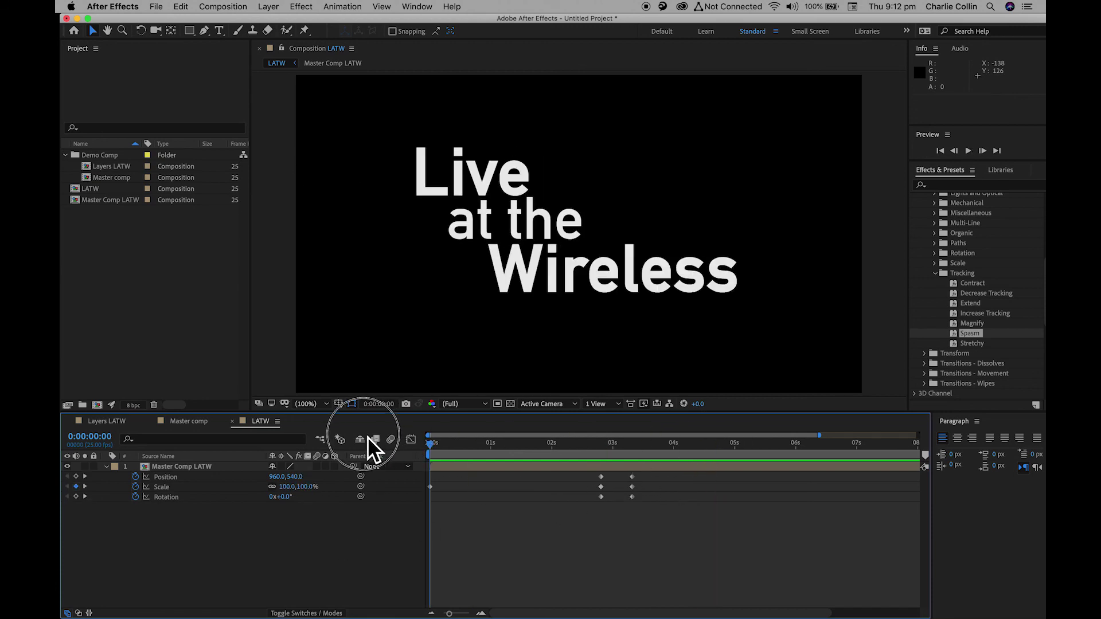
{"action": "key", "text": "space"}
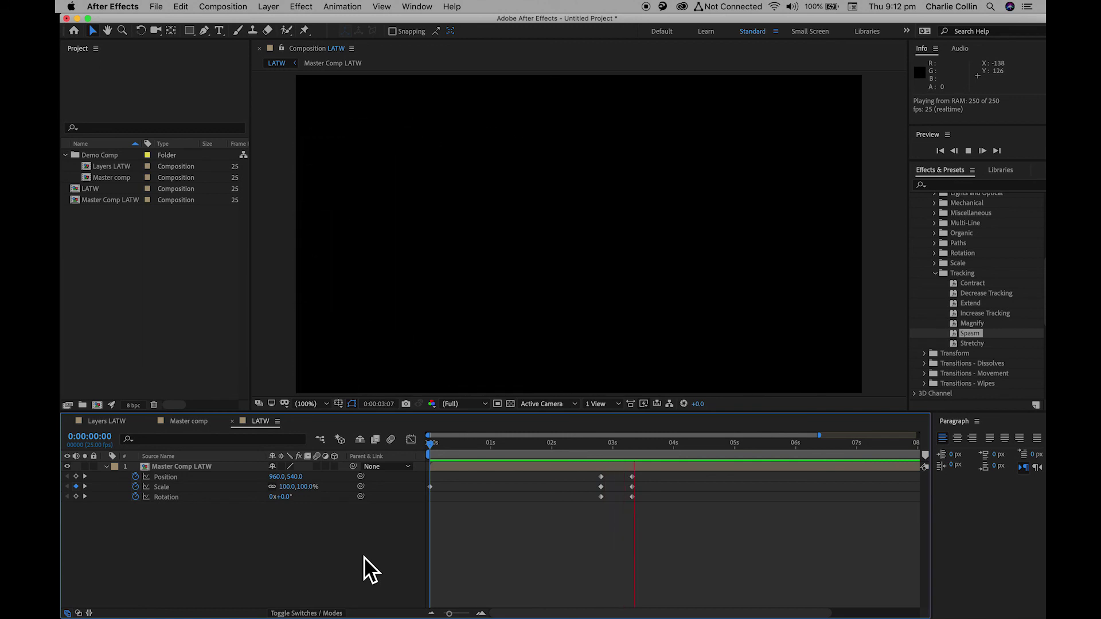
{"action": "key", "text": "space"}
{"action": "left_click_drag", "start_coordinate": [630, 451], "coordinate": [363, 508]}
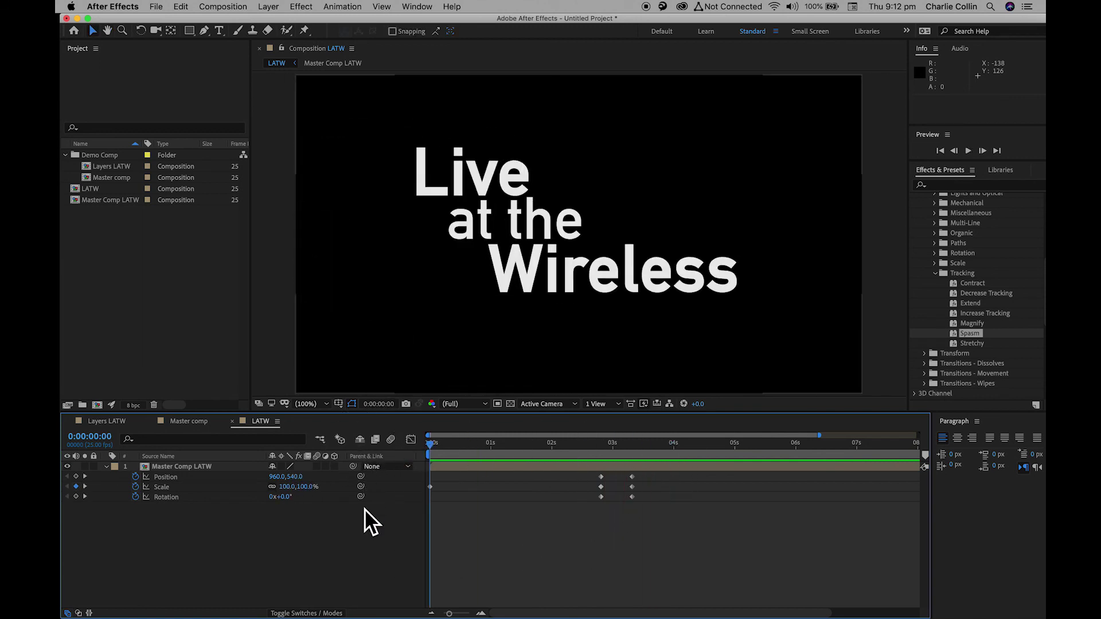